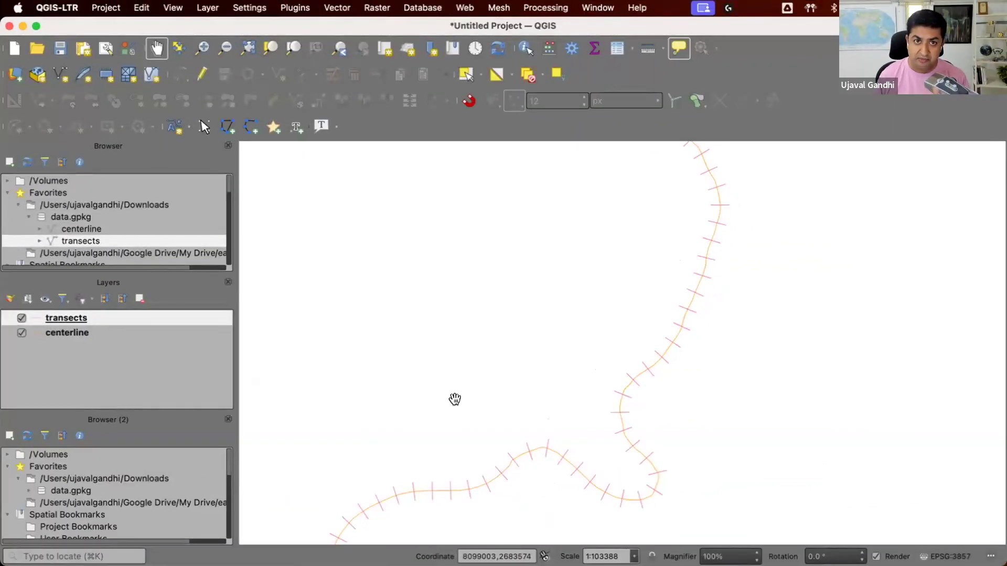
Step: Toggle the transects layer off and back on, then pan the map to show more of the river
click(21, 318)
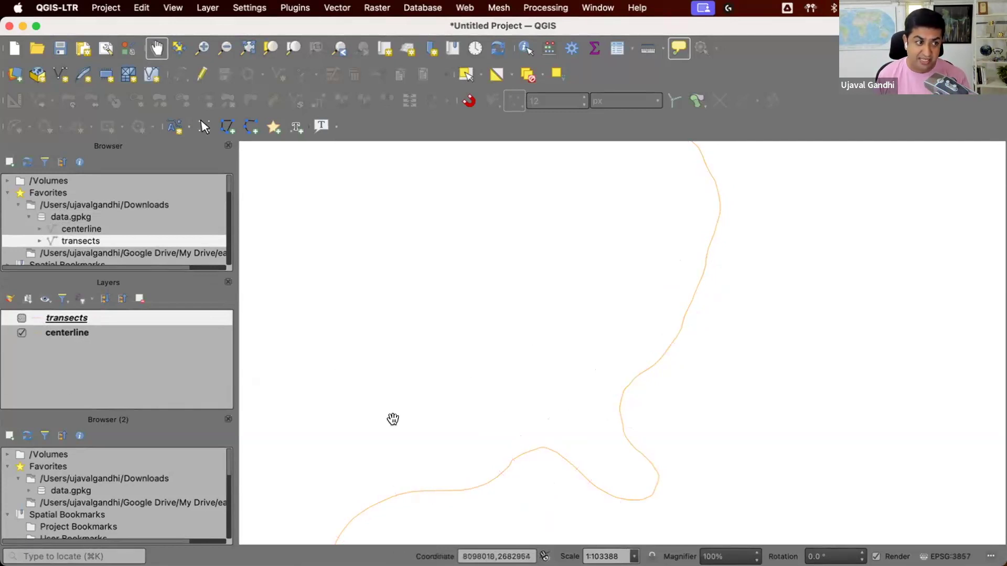
click(21, 318)
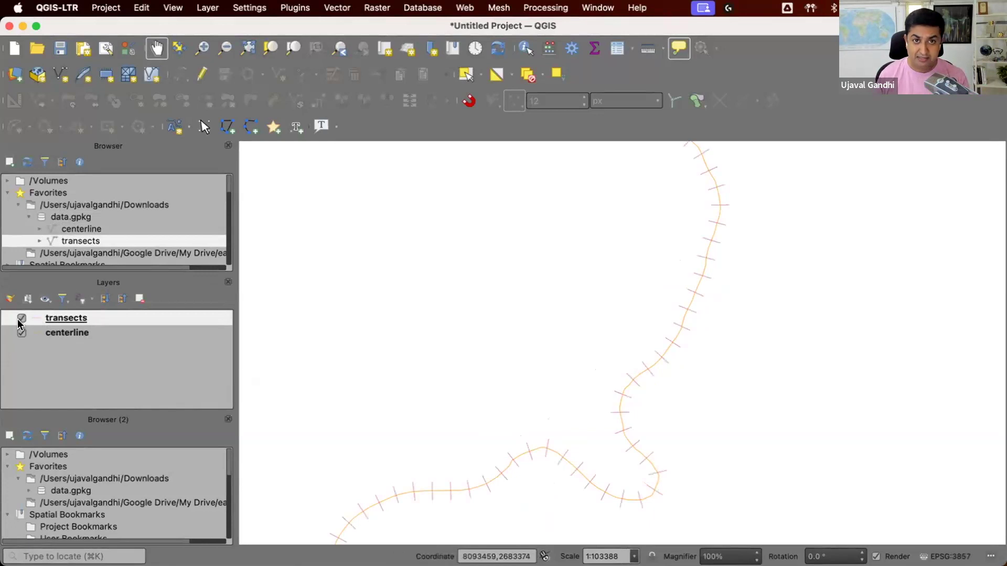
scroll(488, 412, down, 1)
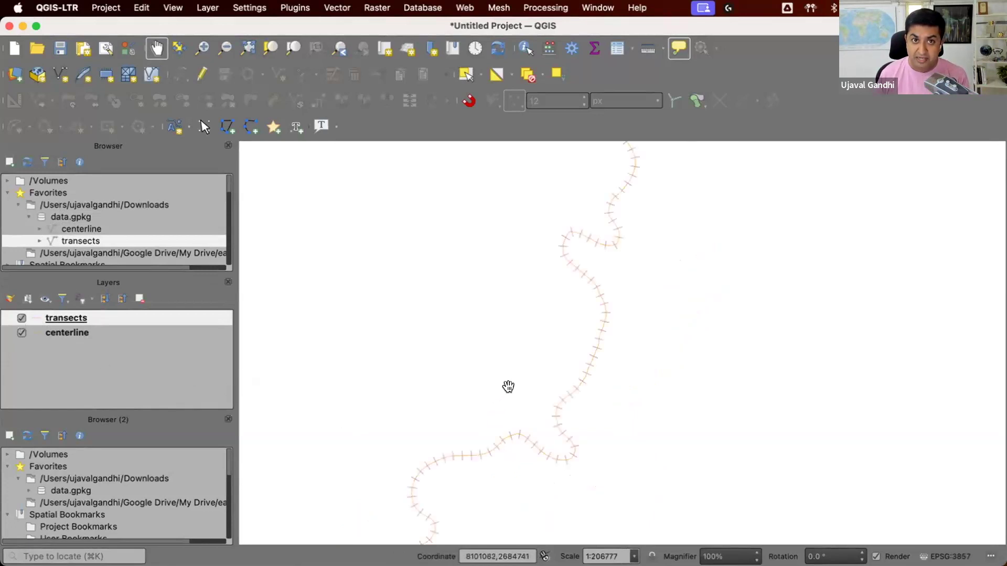
scroll(529, 339, up, 2)
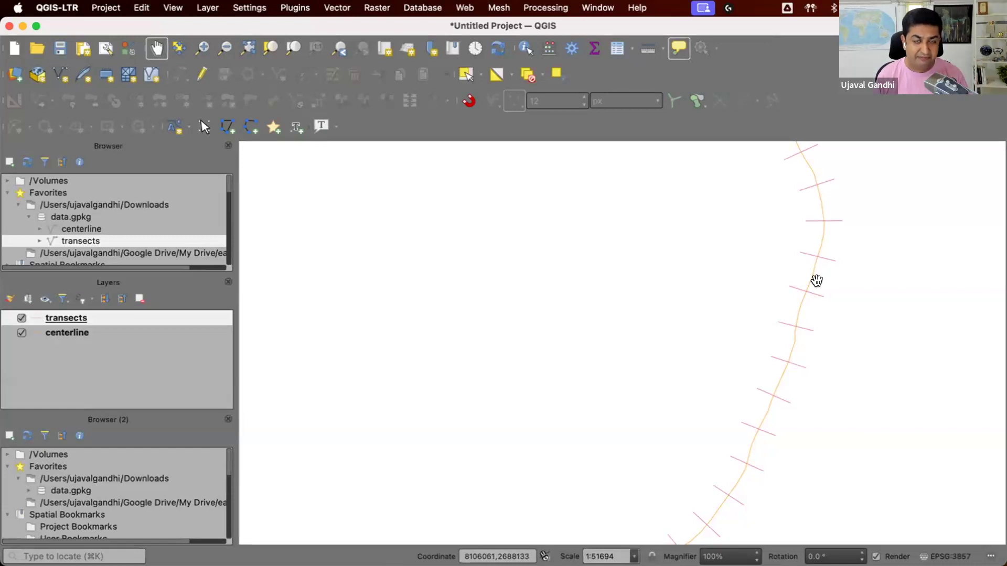
scroll(834, 294, down, 1)
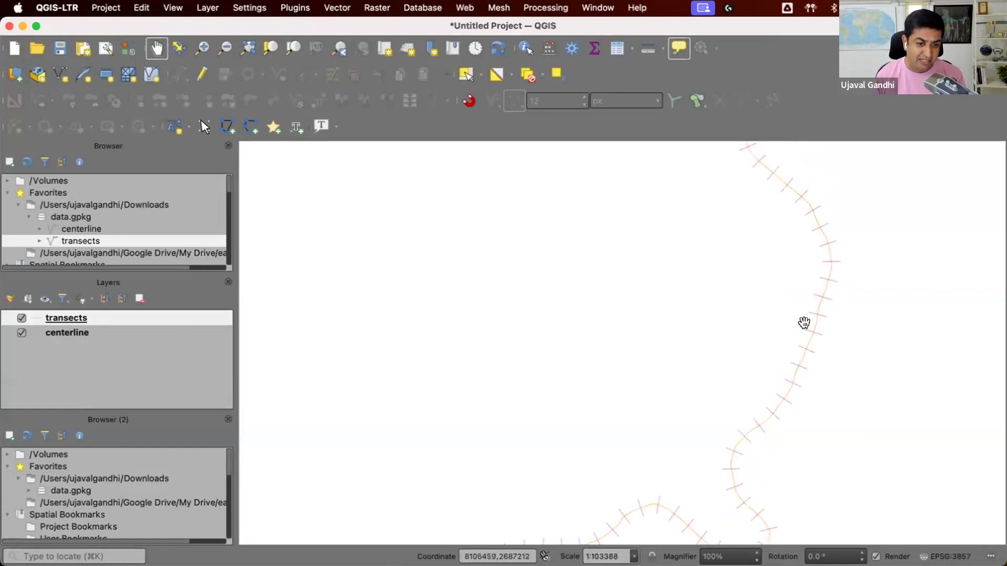
drag(803, 322, 705, 243)
mouse_move(705, 243)
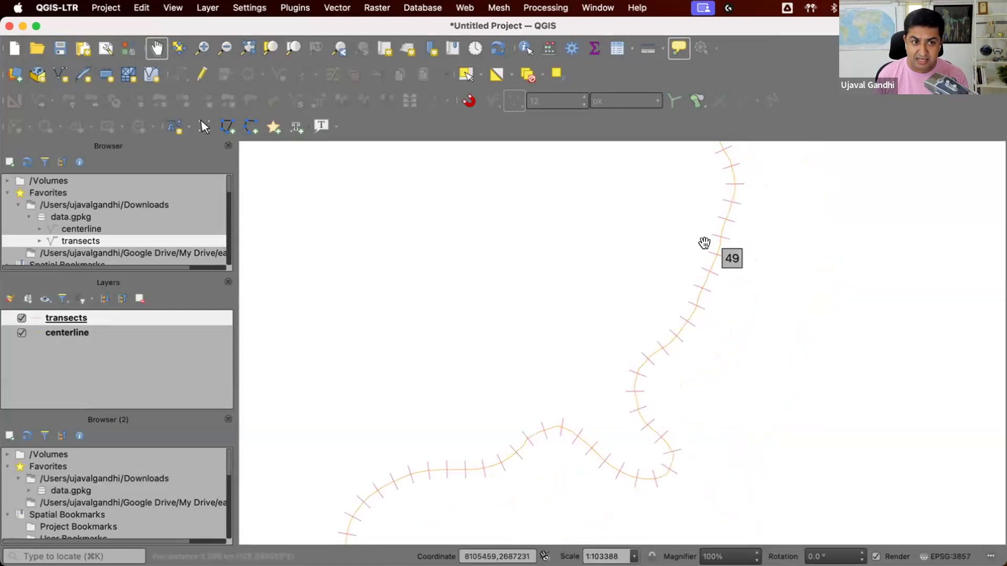
Step: Open the transects attribute table to check lengths of roughly 493–498 across 127 features
click(617, 53)
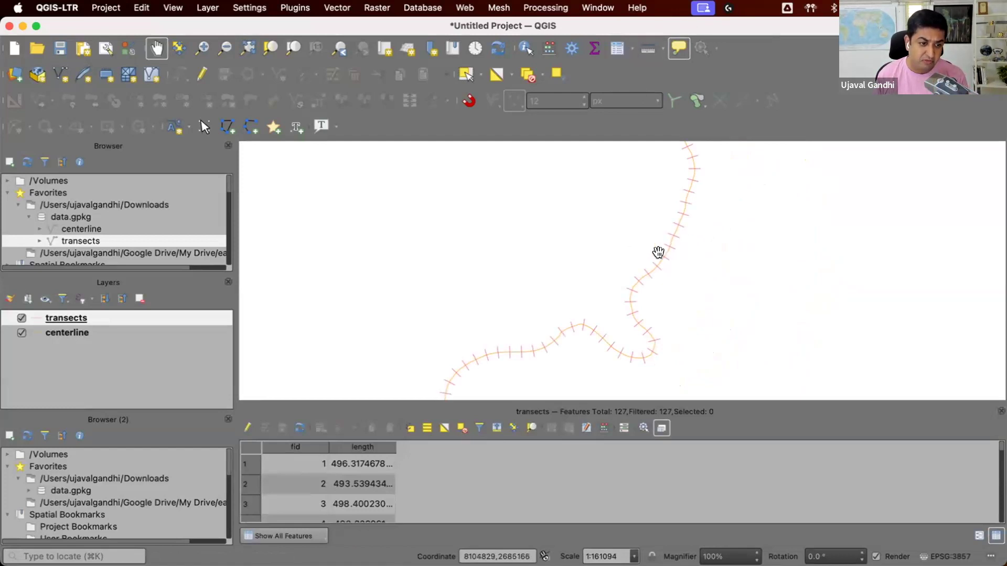
scroll(659, 253, up, 1)
mouse_move(658, 253)
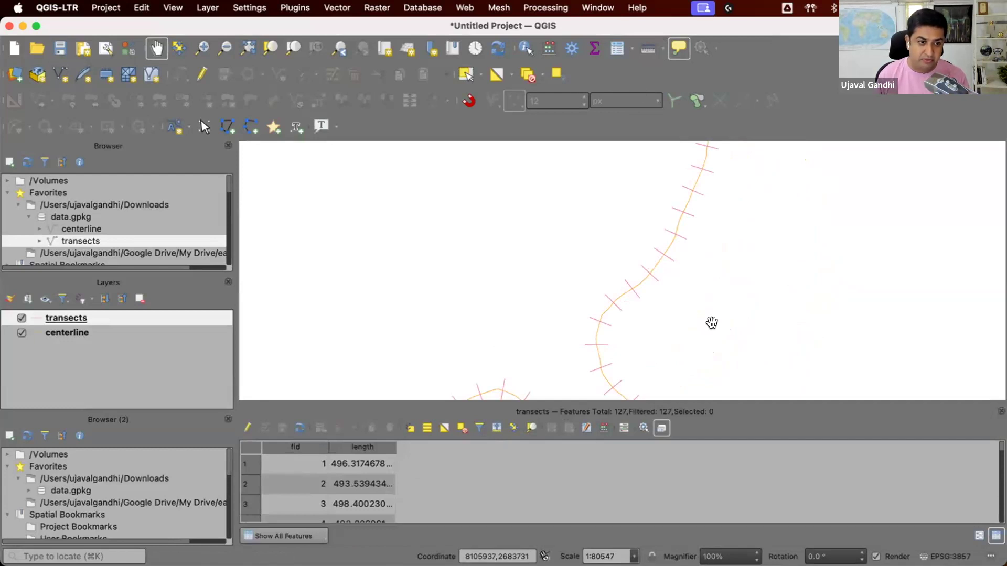
scroll(665, 272, up, 1)
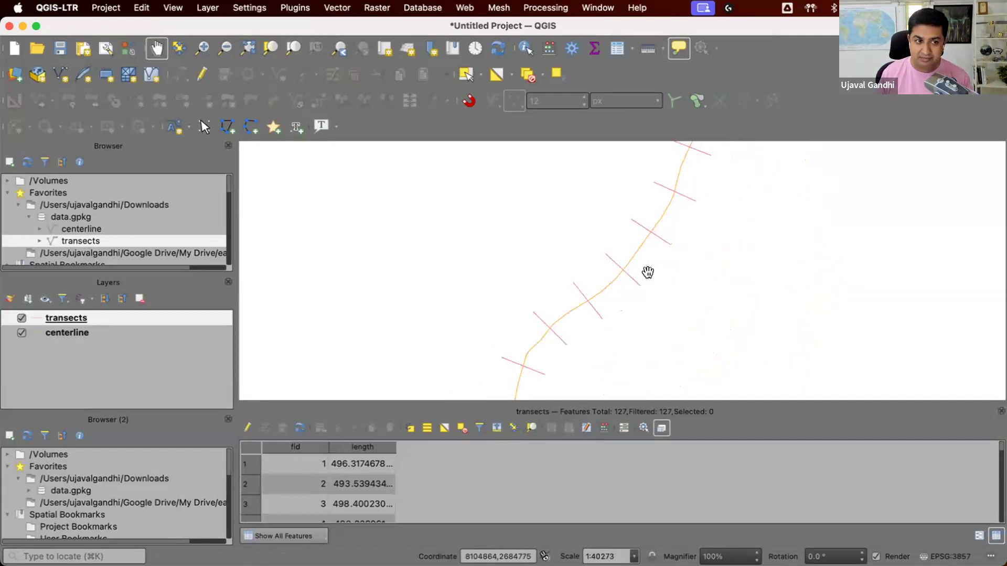
scroll(603, 253, up, 1)
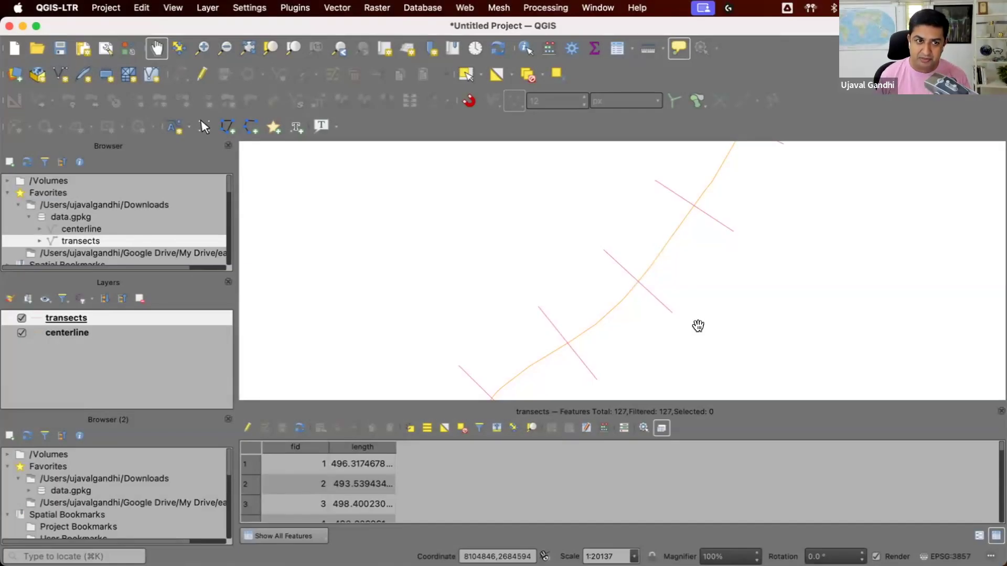
Step: Find the Extend lines algorithm in the Processing Toolbox by searching 'exte'
click(566, 8)
click(575, 29)
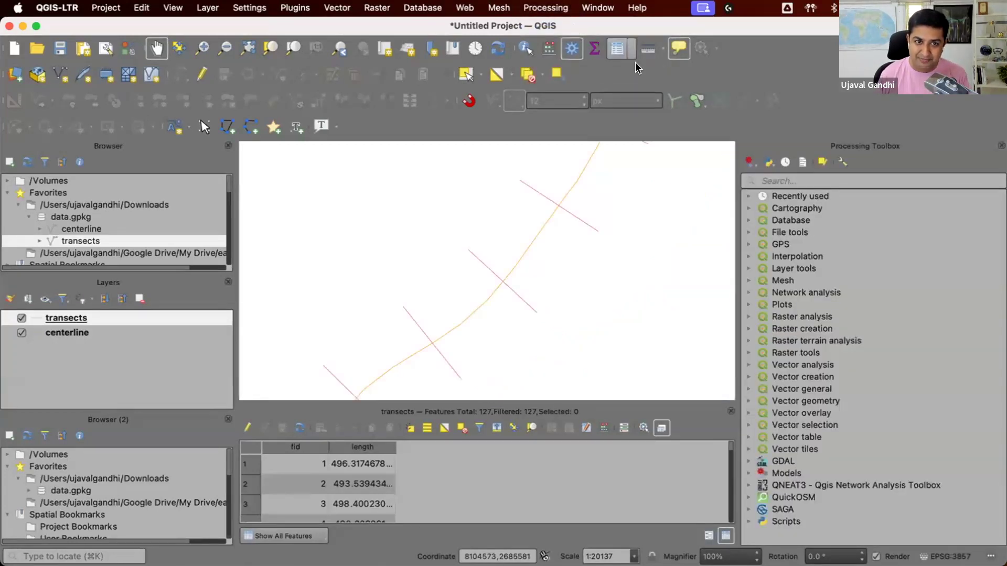
click(805, 182)
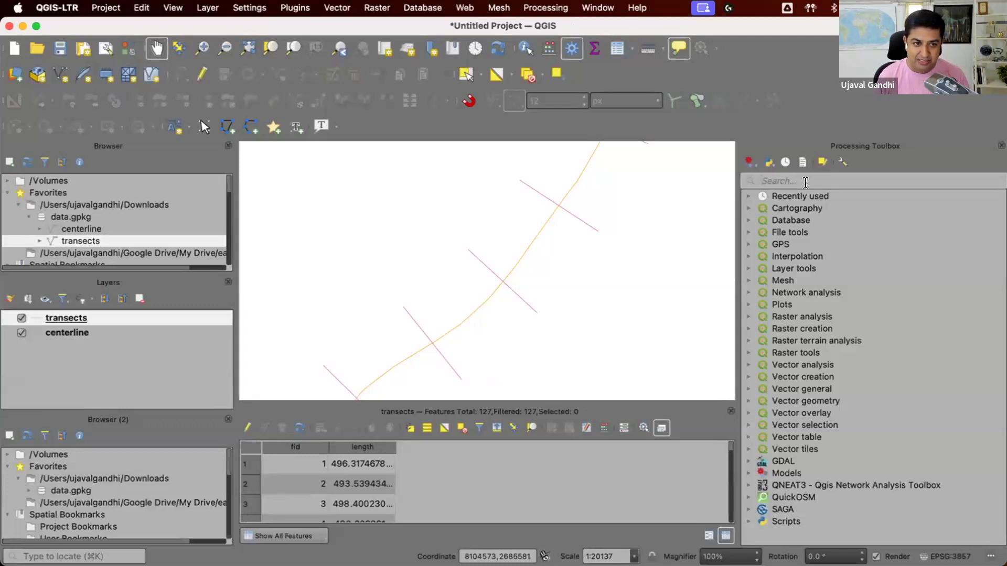
text(exte)
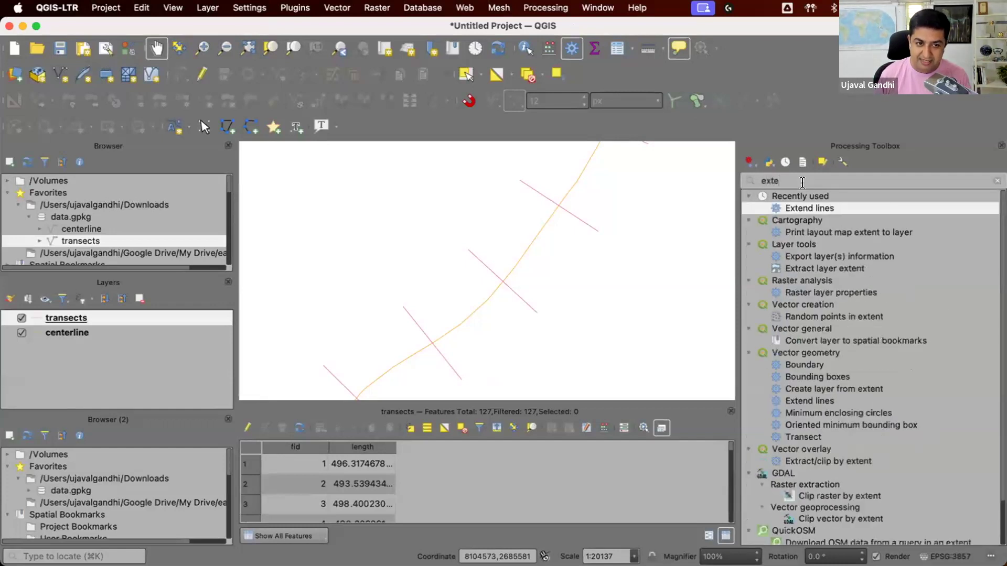
double_click(808, 210)
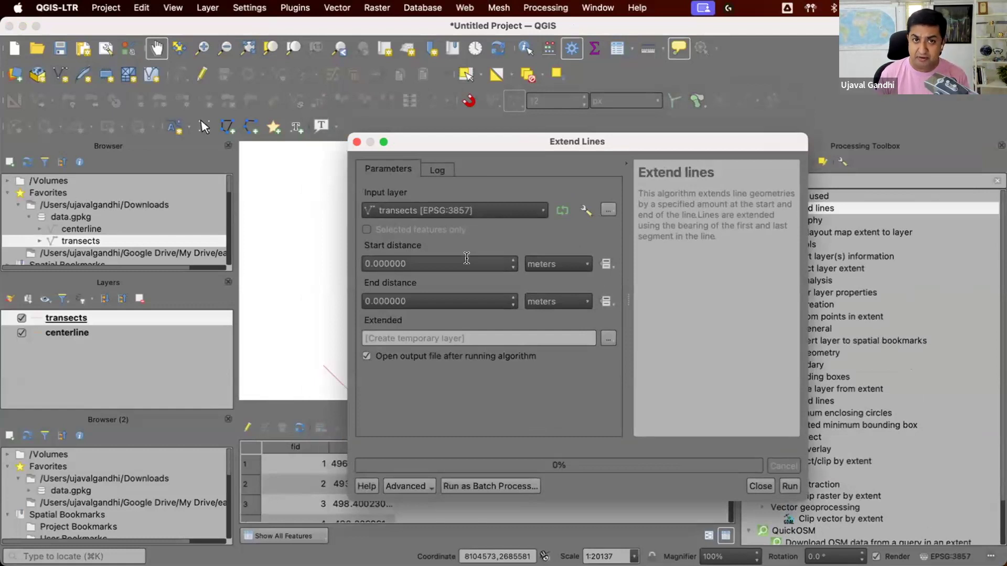
Step: Run Extend lines on transects with 25 m start and 25 m end distances
drag(467, 258, 342, 259)
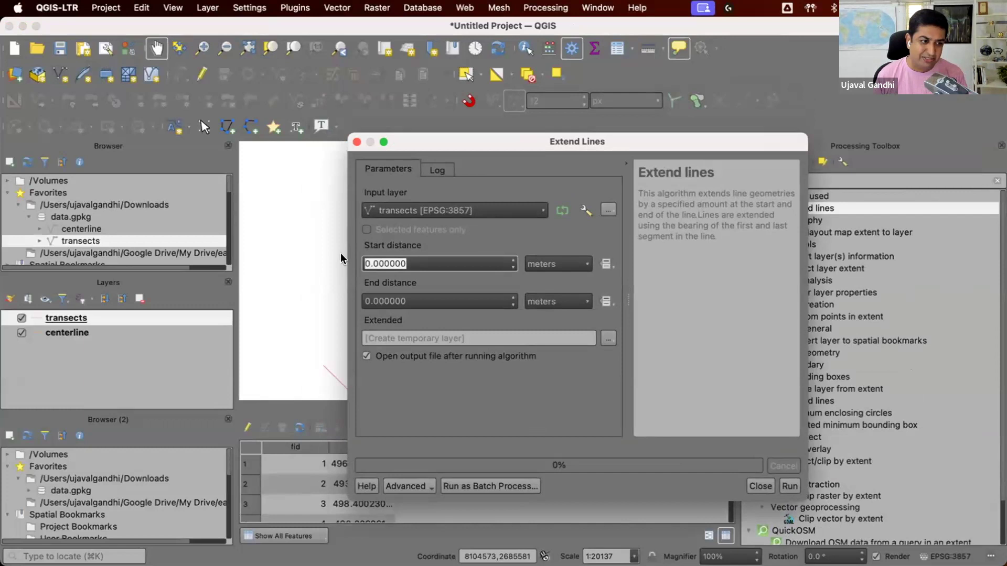
text(25)
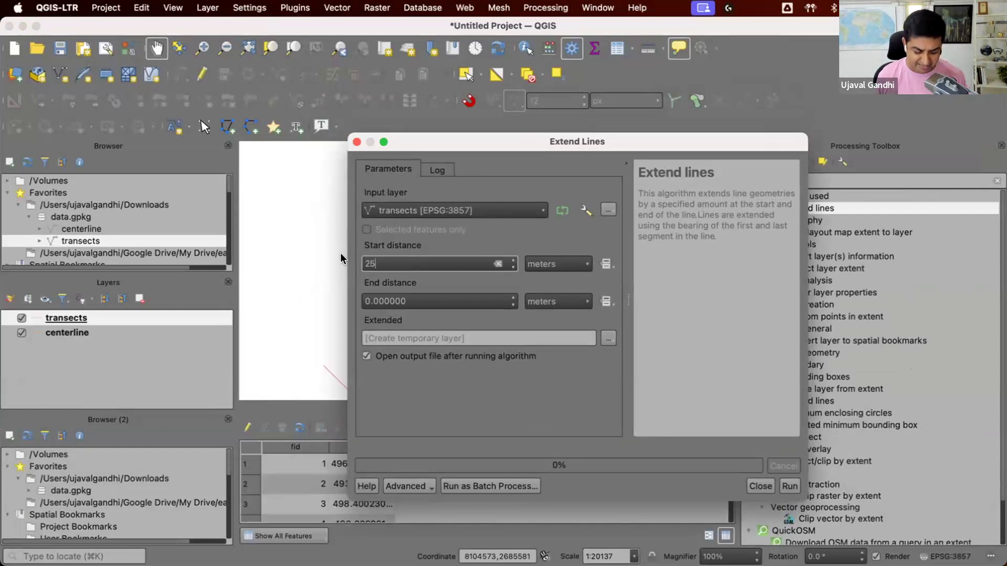
key(Tab)
key(Tab)
text(25)
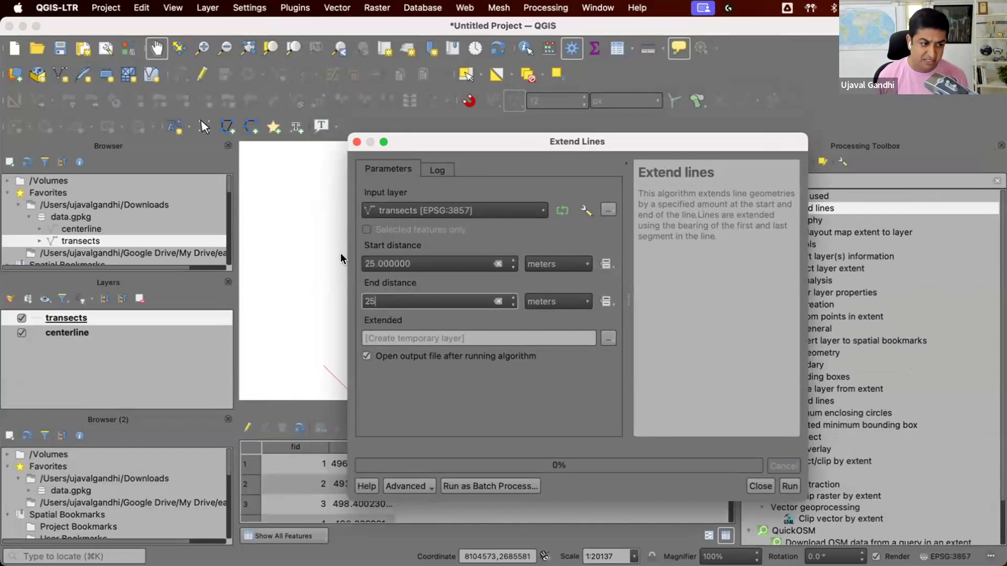
key(Tab)
click(776, 484)
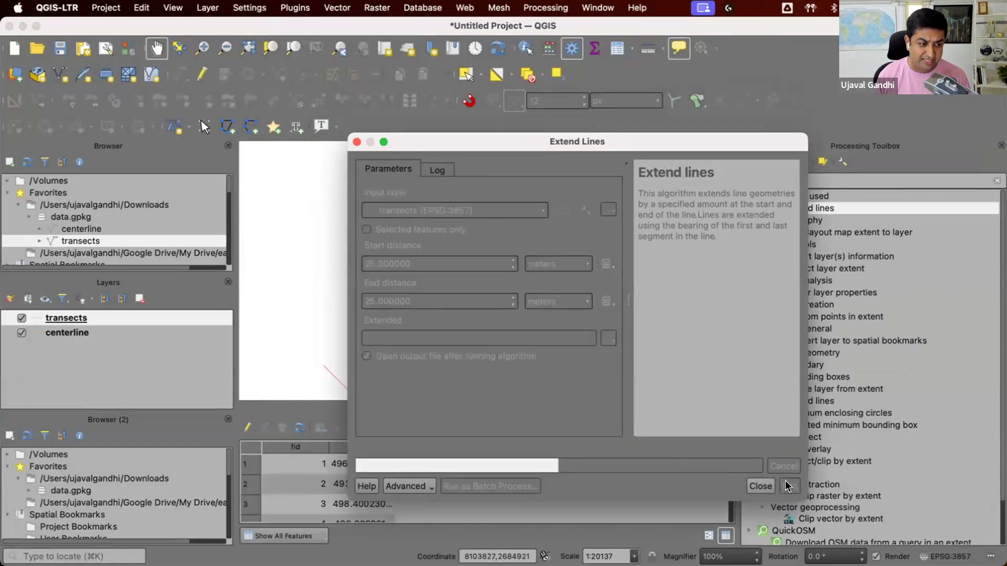
Step: Compare Extended with transects, leave Extended hidden, and search the toolbox for 'split'
click(690, 485)
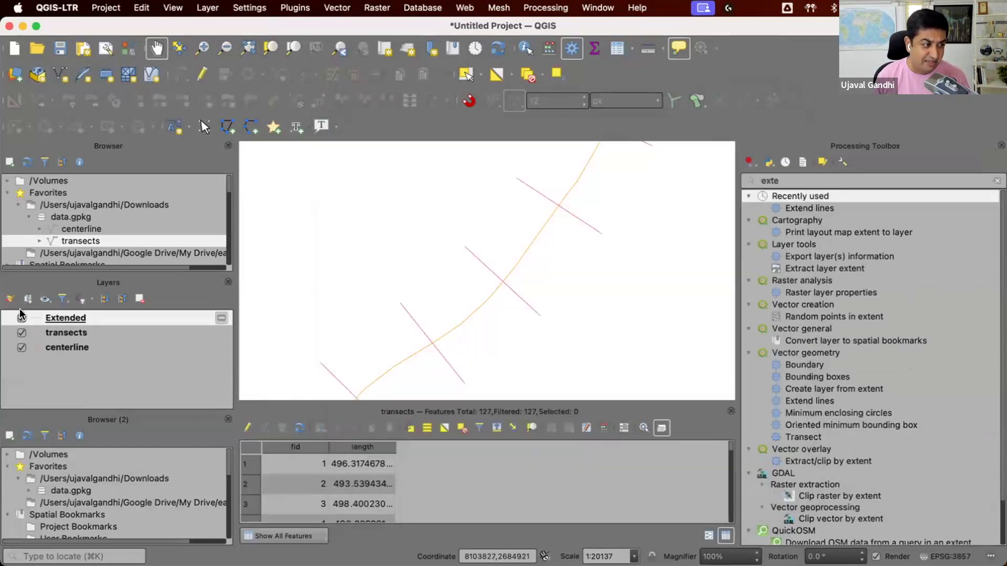
scroll(461, 277, up, 1)
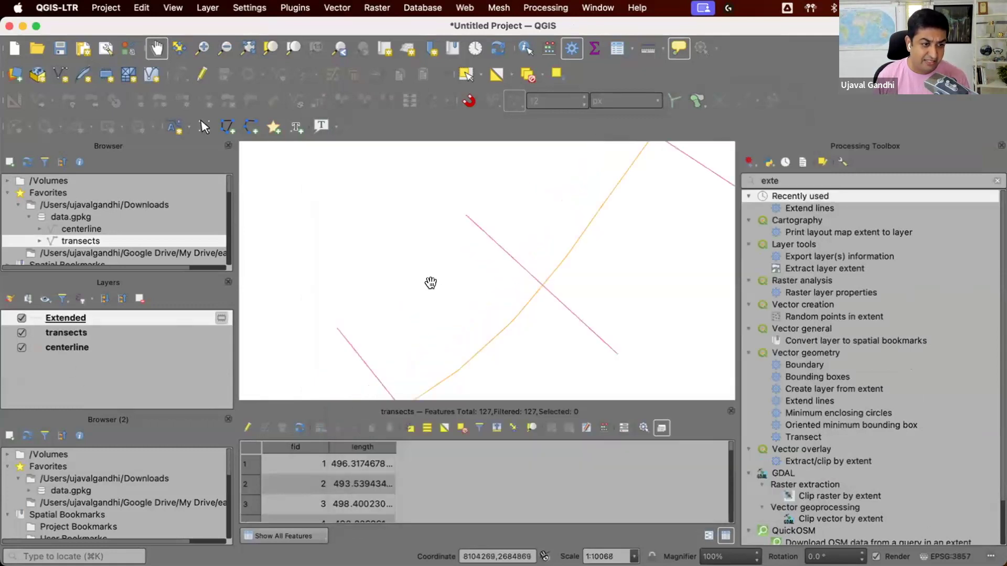
click(21, 318)
click(21, 317)
click(21, 317)
click(21, 318)
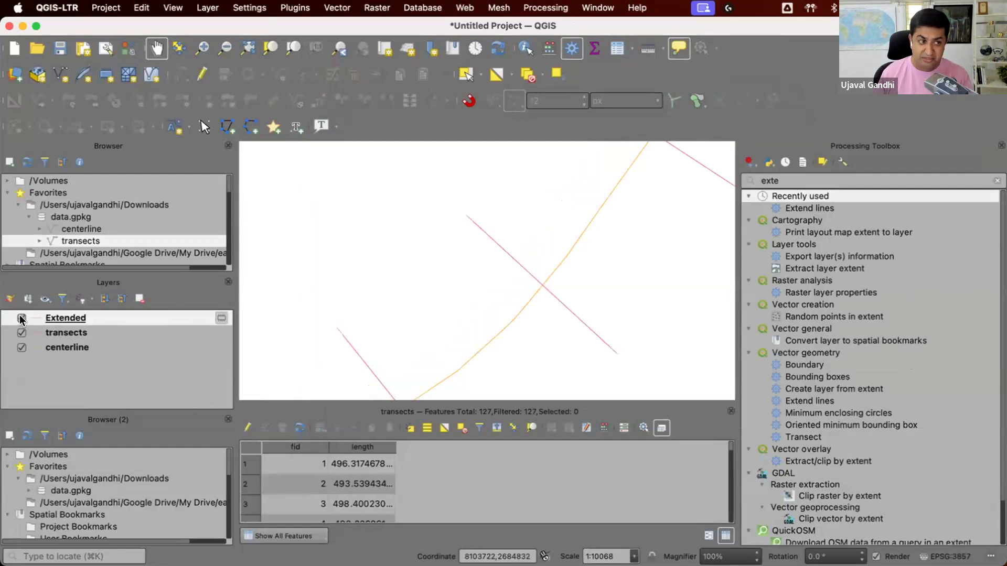
click(21, 318)
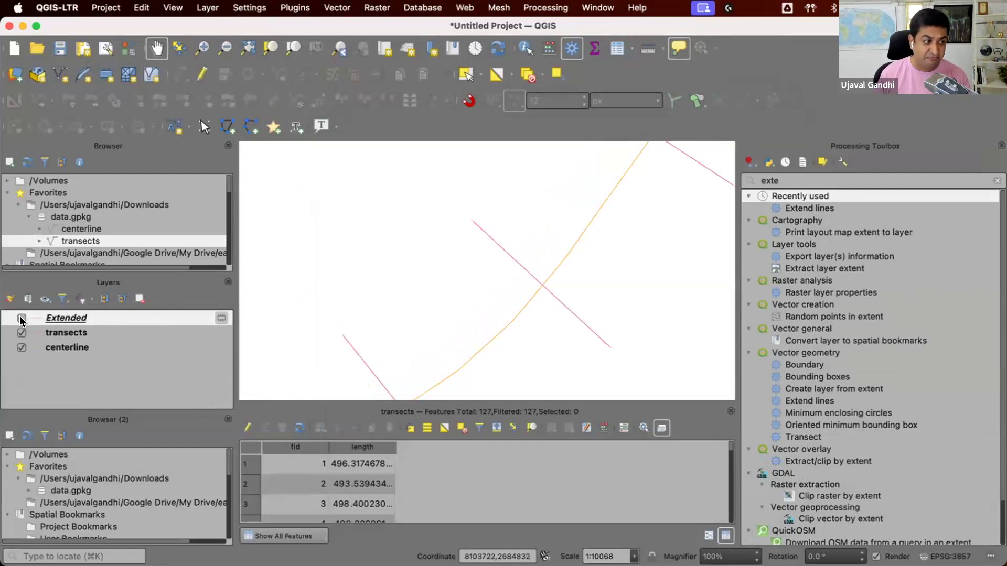
double_click(896, 183)
text(split)
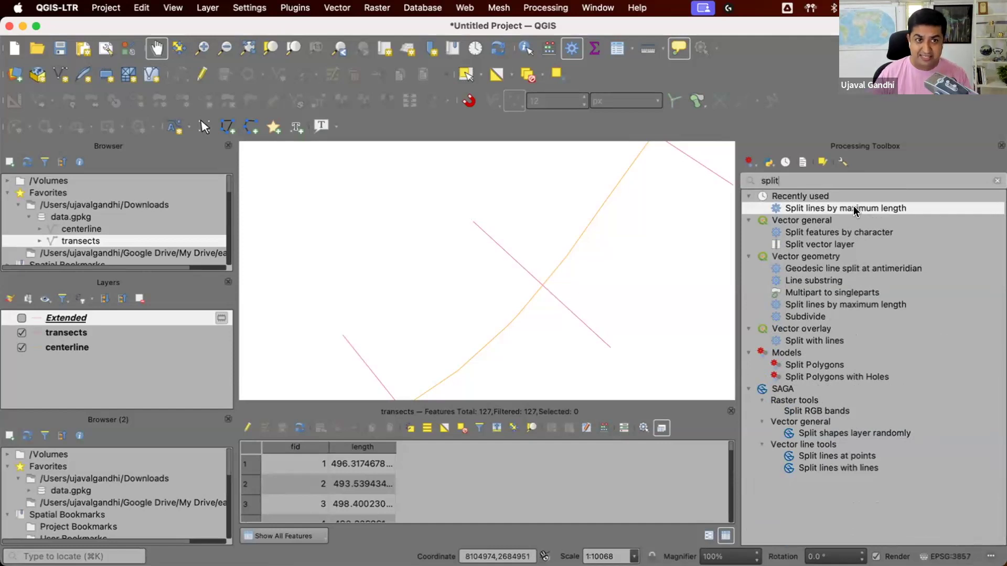
Step: Split the Extended lines into 500 m pieces with Split lines by maximum length
double_click(823, 209)
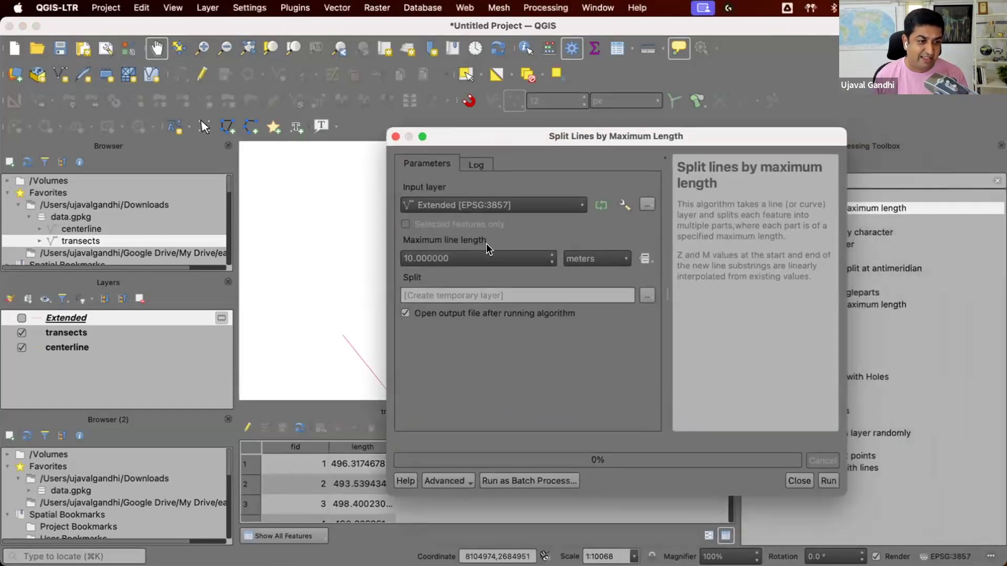
click(427, 256)
double_click(427, 255)
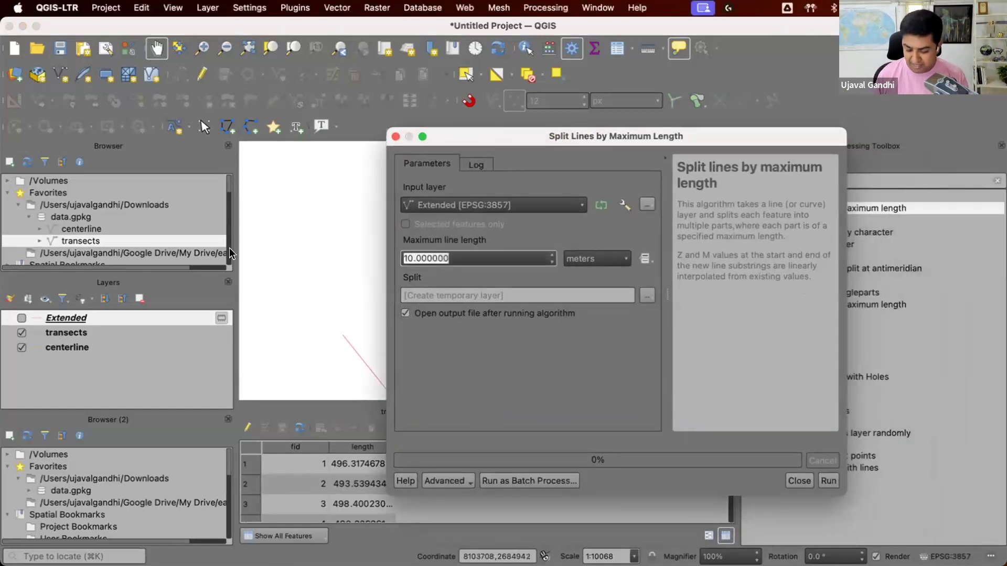
key(BackSpace)
text(500)
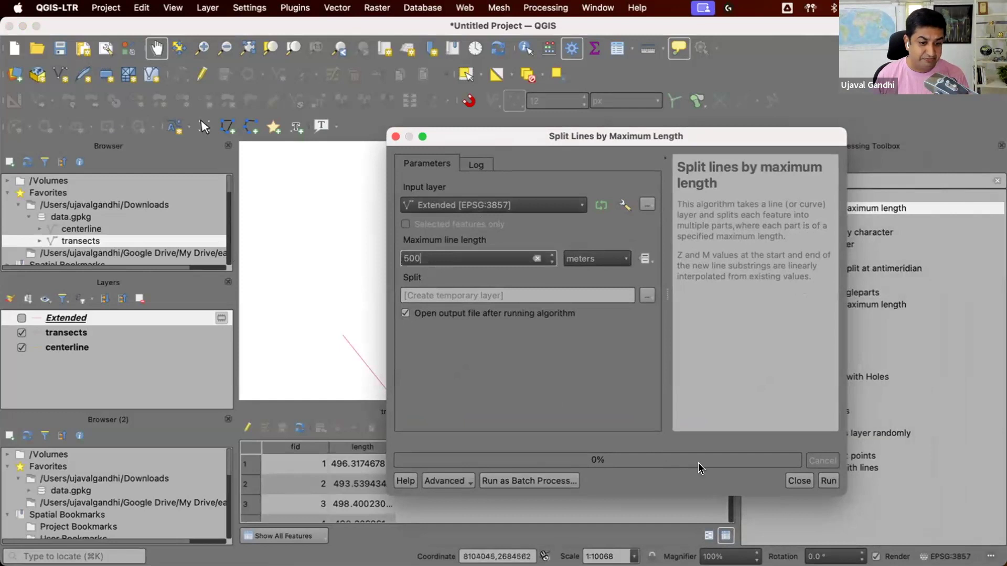
click(828, 481)
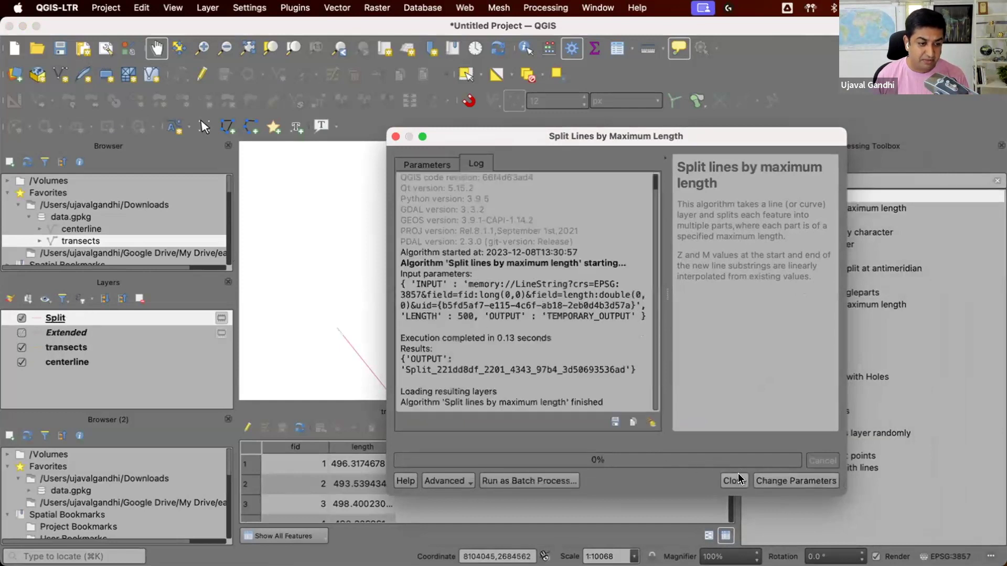
click(734, 481)
Step: Select one split line to check it, then search the toolbox for 'extract by ex'
click(465, 72)
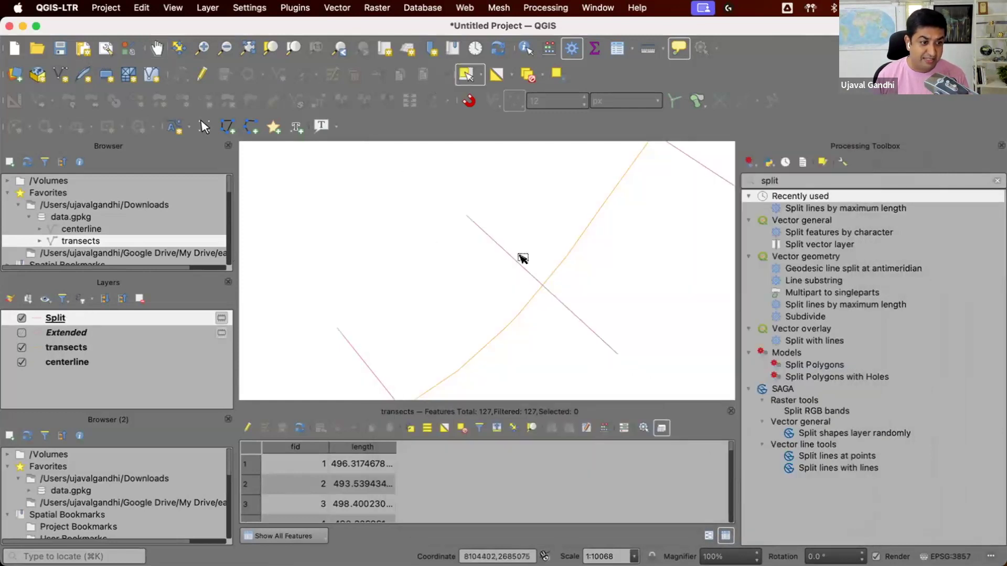
click(522, 269)
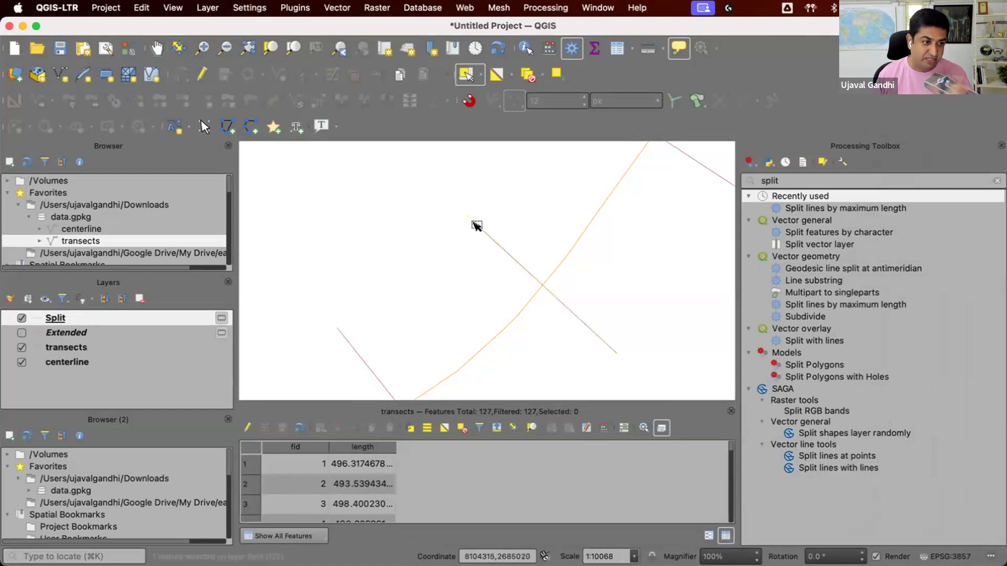
double_click(845, 179)
text(extract by ex)
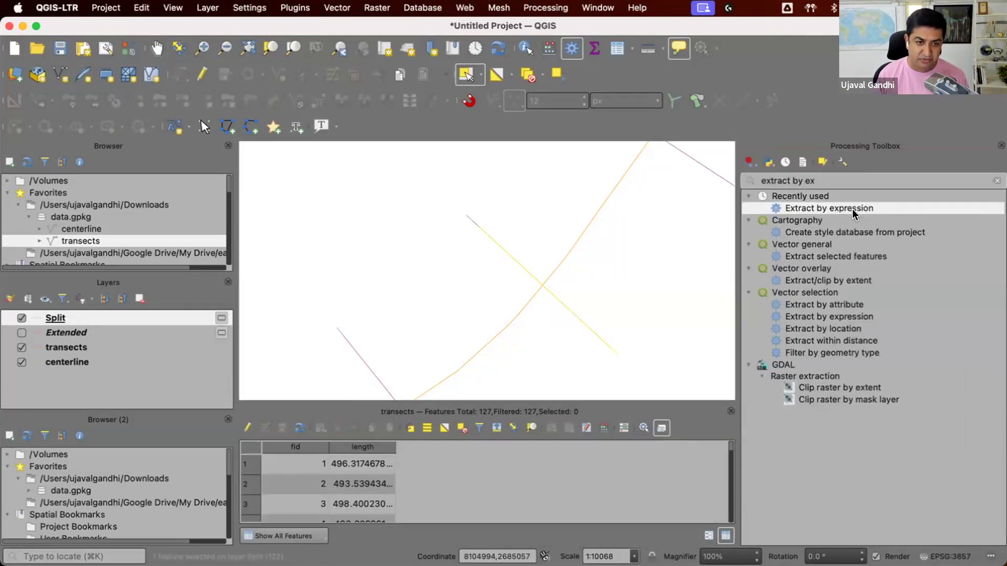
Step: Run Extract by expression on Split with the filter length($geometry) > 100
double_click(854, 210)
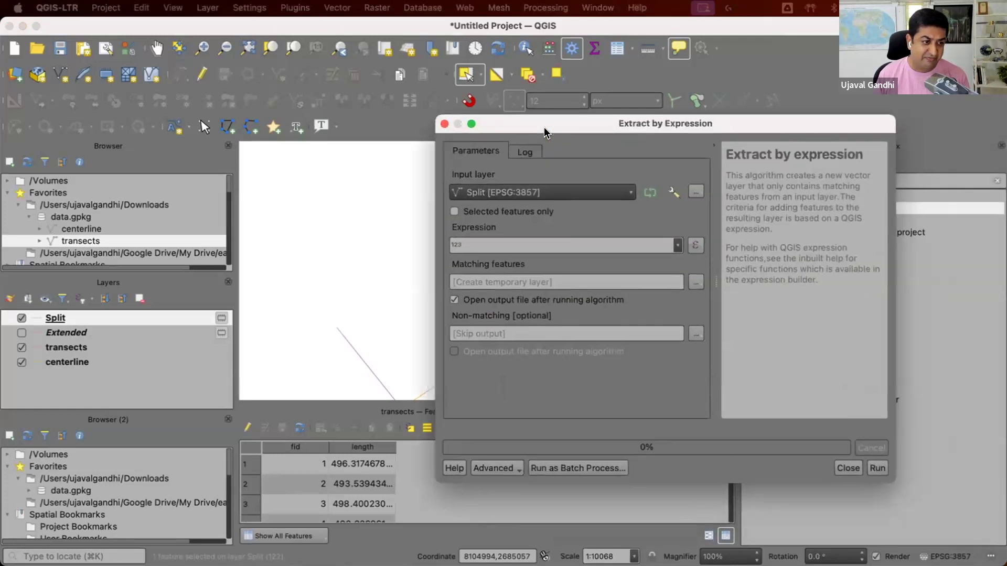
click(574, 237)
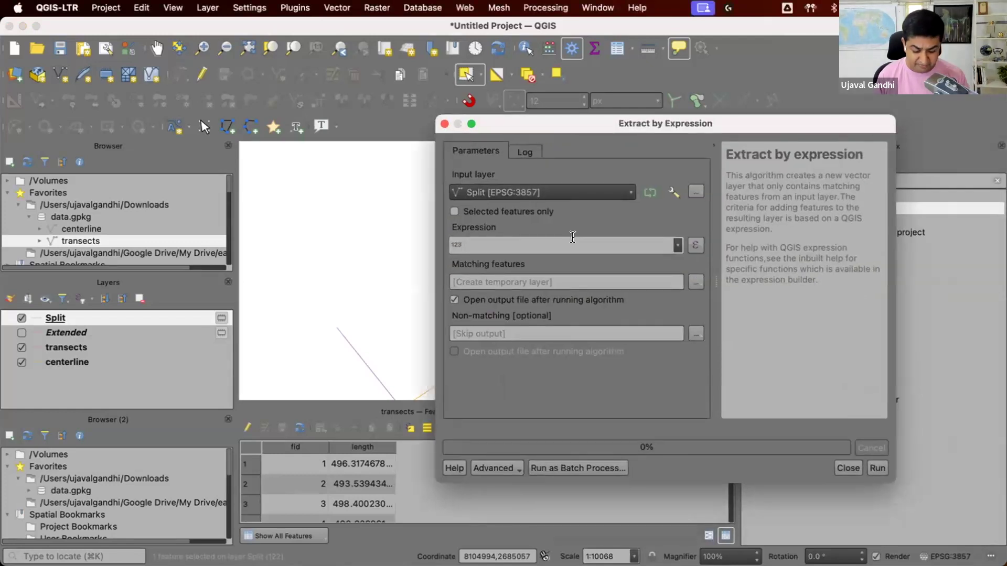
text(length)
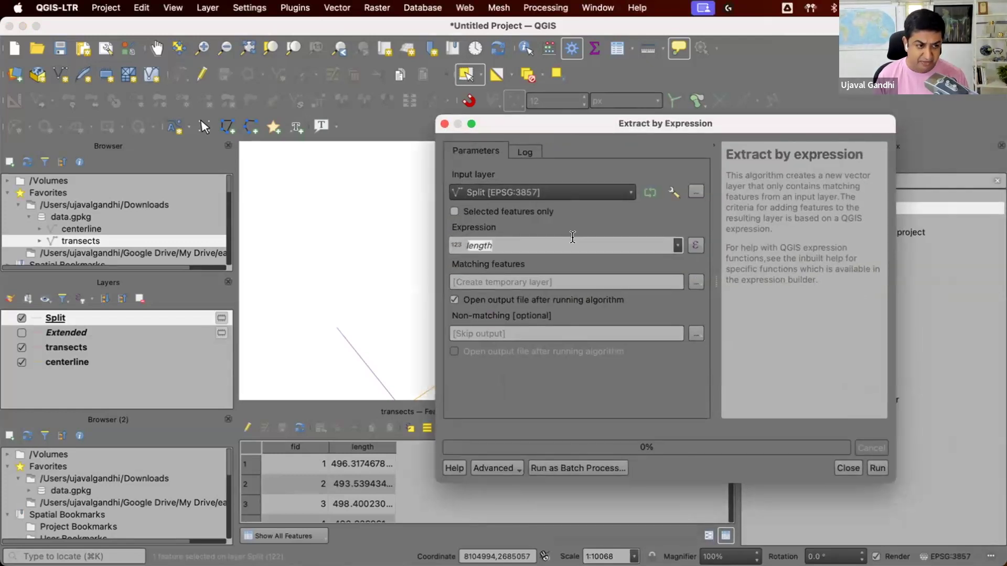
text(()
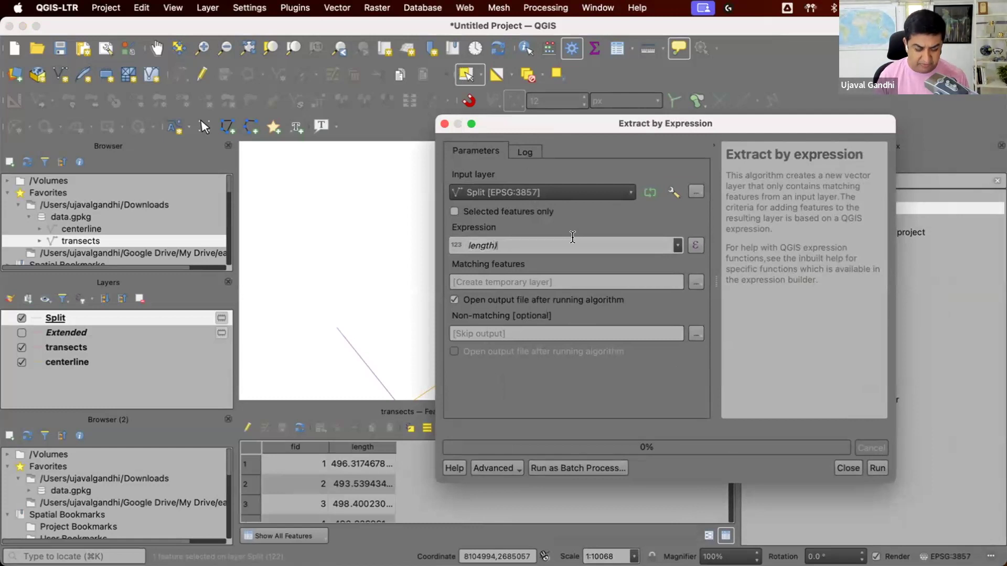
text($geome)
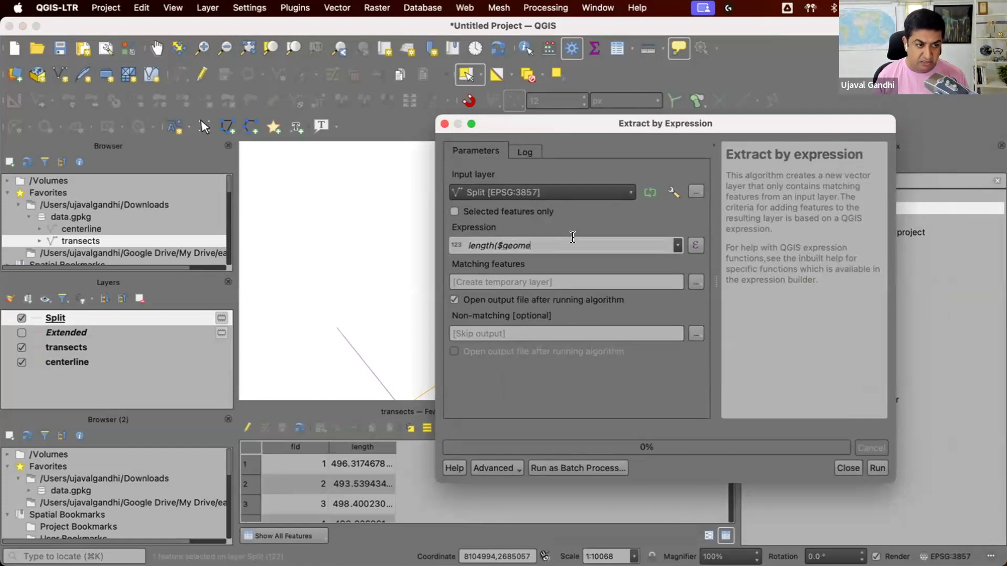
text(try) > )
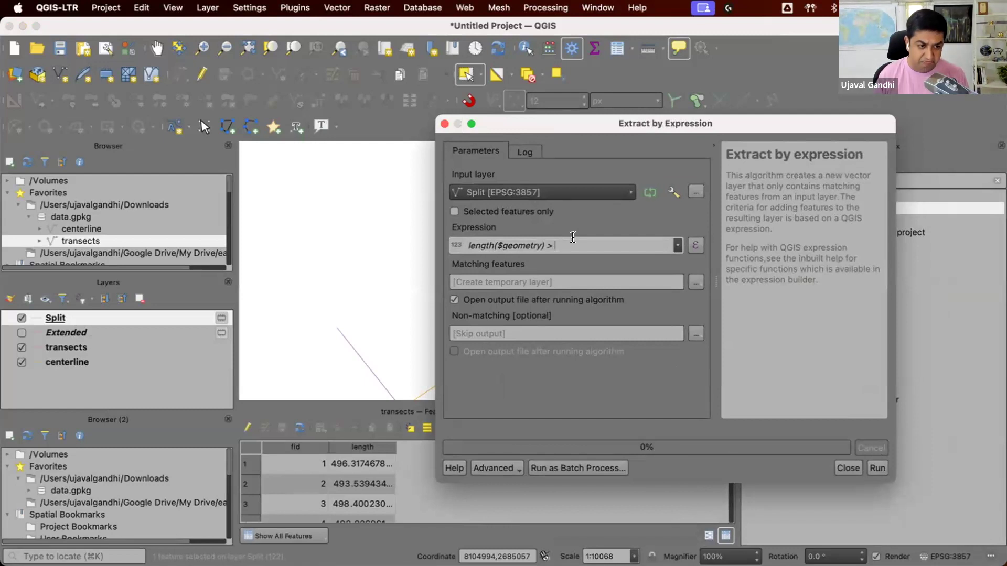
text(100)
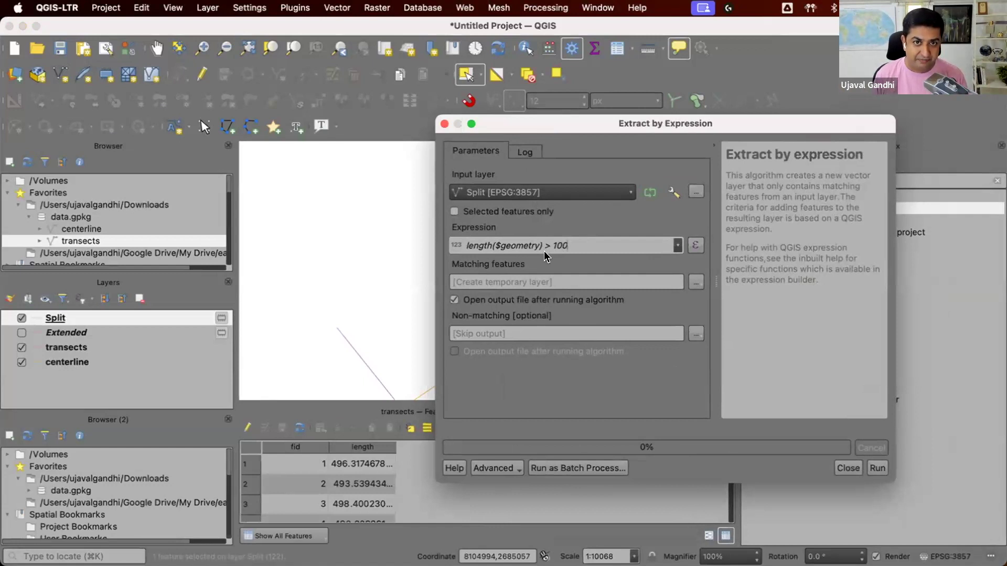
click(878, 468)
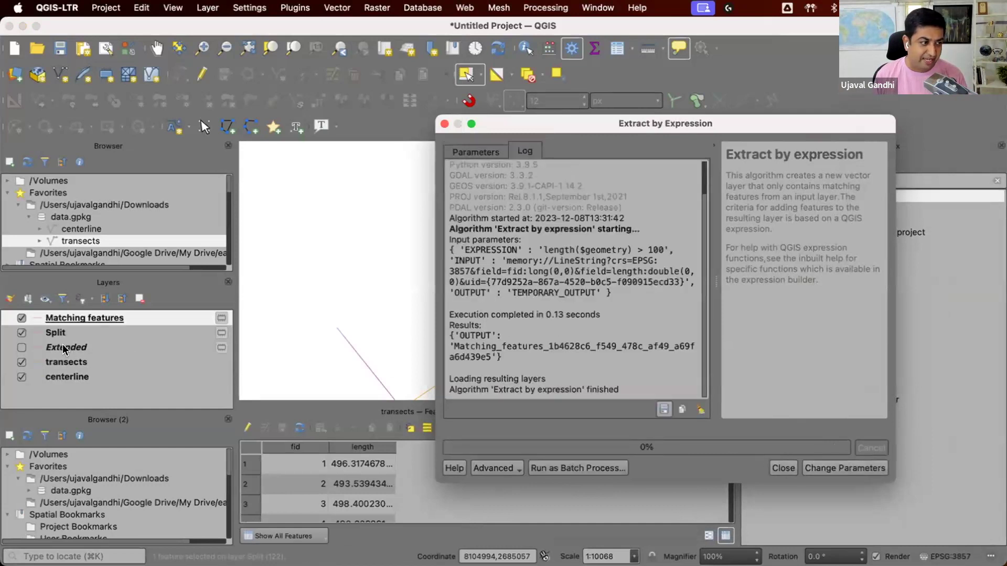
Step: Hide the Split and transects layers, keep Matching features visible, and compare against the centerline
click(790, 468)
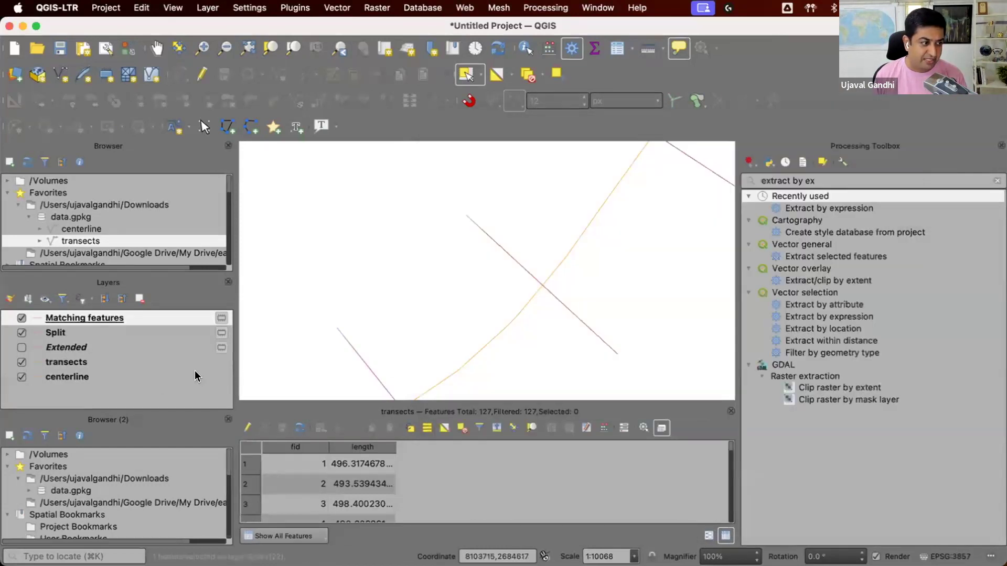
click(21, 333)
click(22, 317)
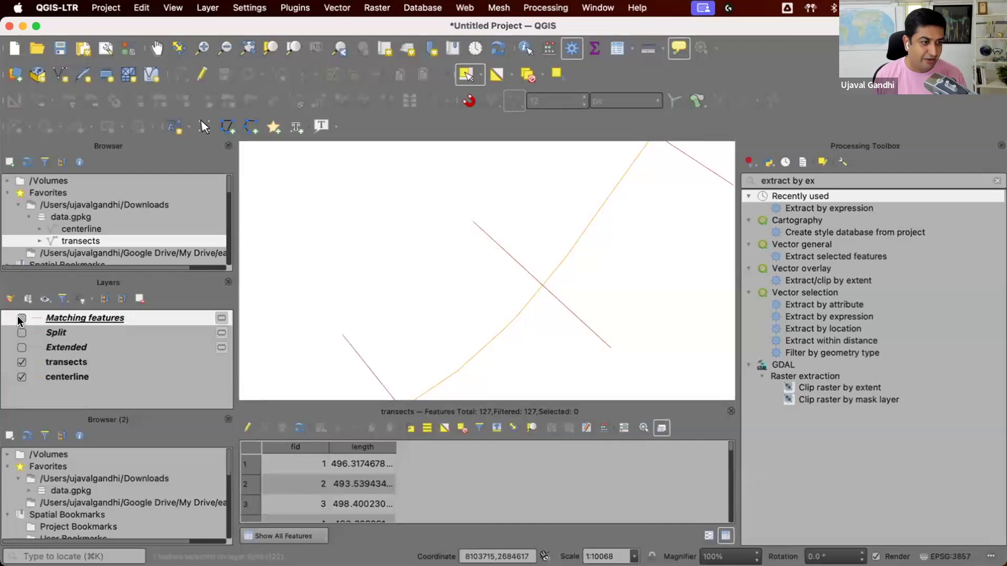
click(21, 319)
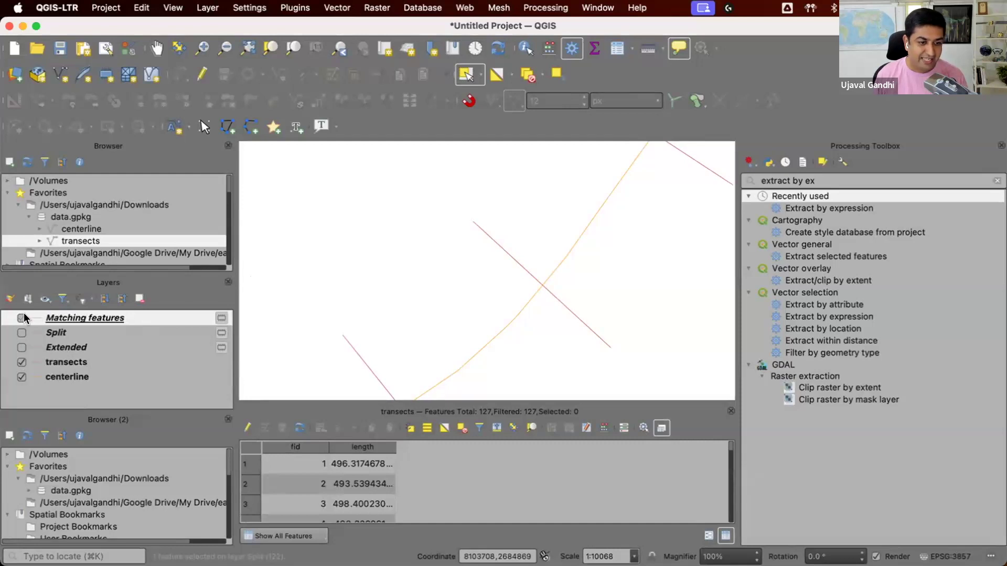
click(22, 362)
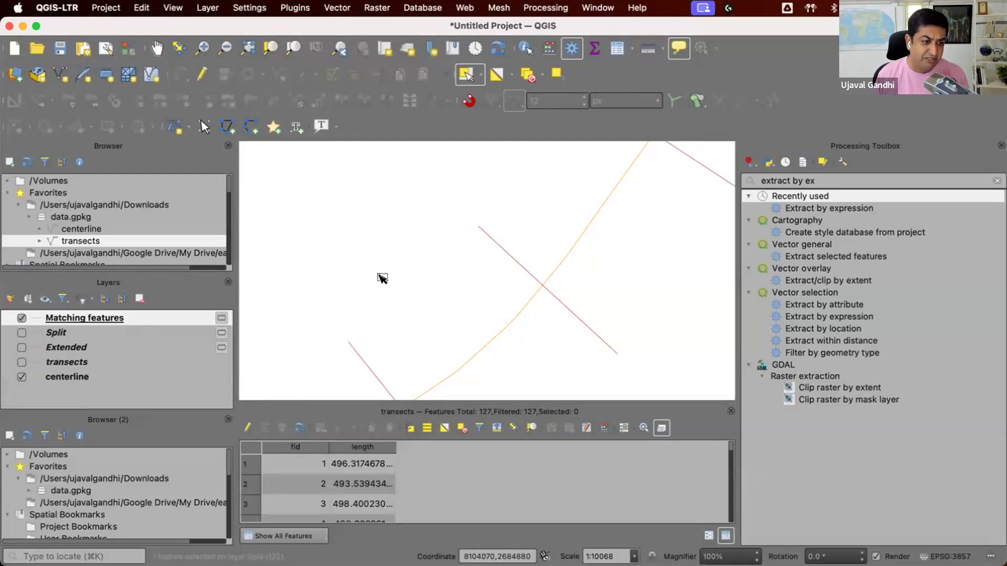
scroll(388, 277, down, 1)
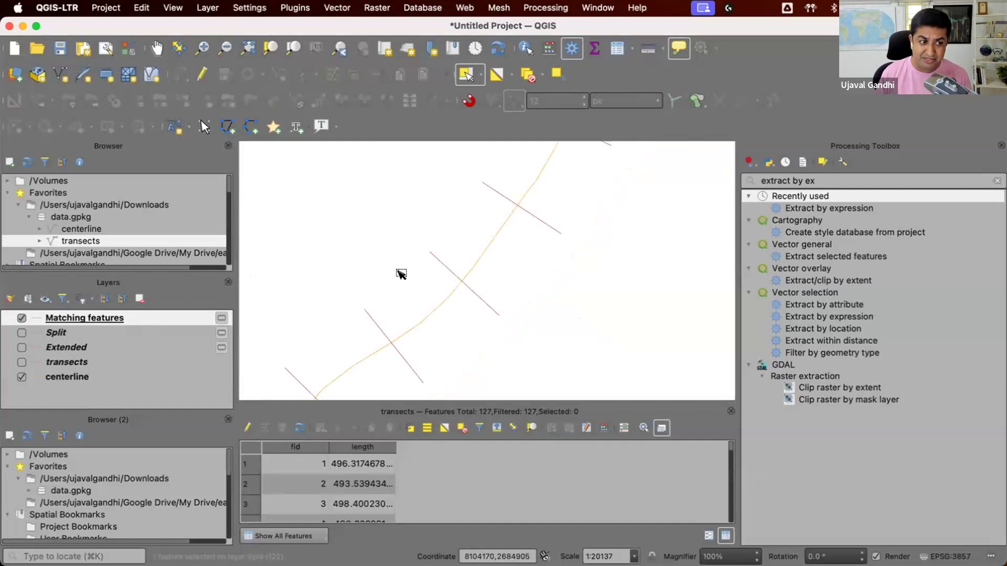
scroll(416, 288, up, 1)
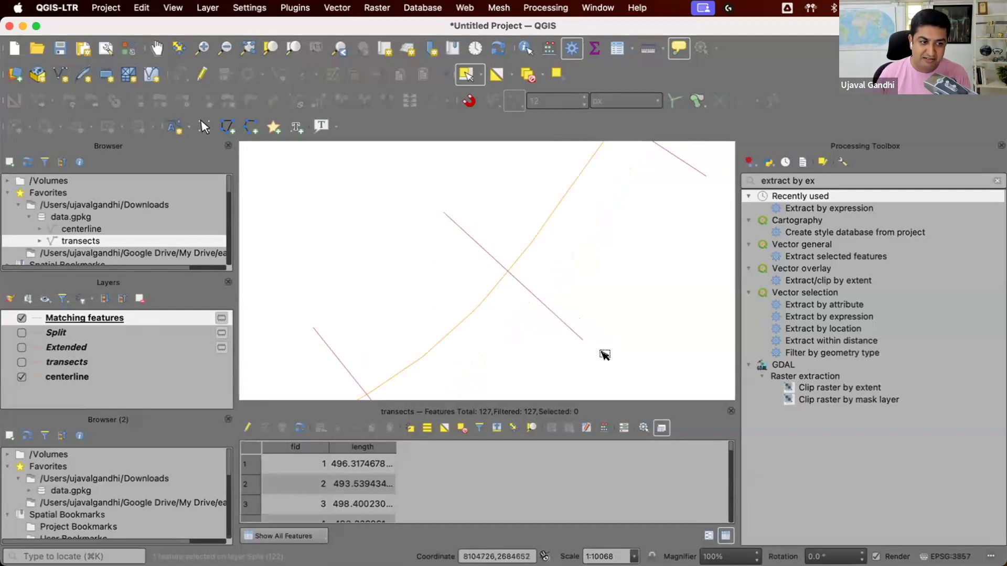
scroll(629, 286, down, 1)
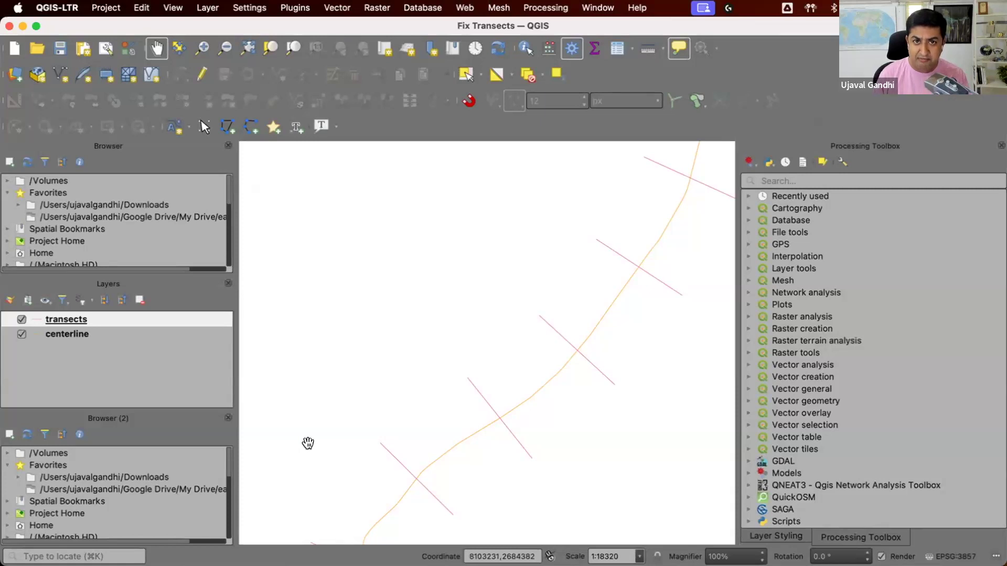
Step: Start a Processing Toolbox search for the line-splitting tools
click(819, 180)
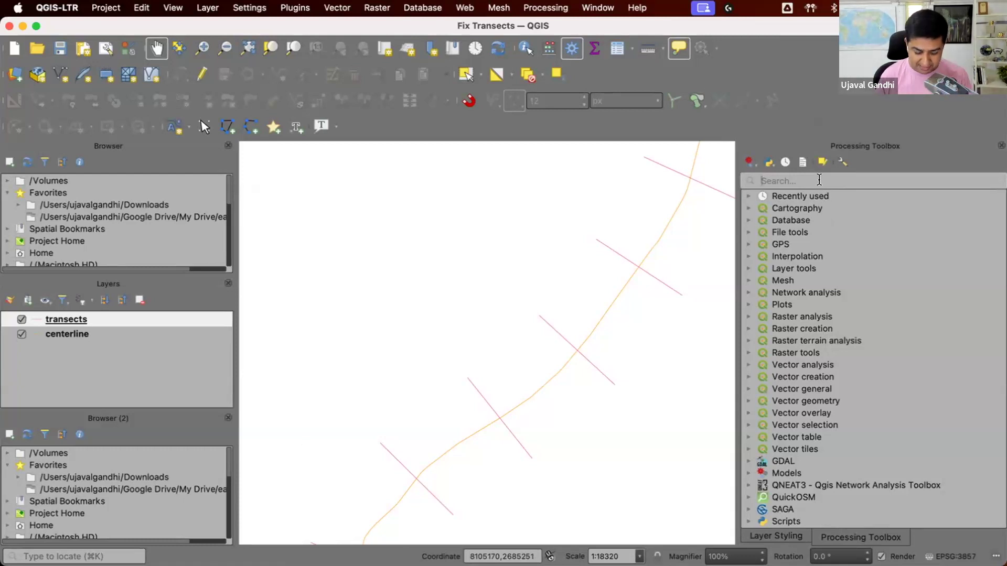
Step: Search 'split' and run Split with lines on transects, using centerline as the split layer
text(split)
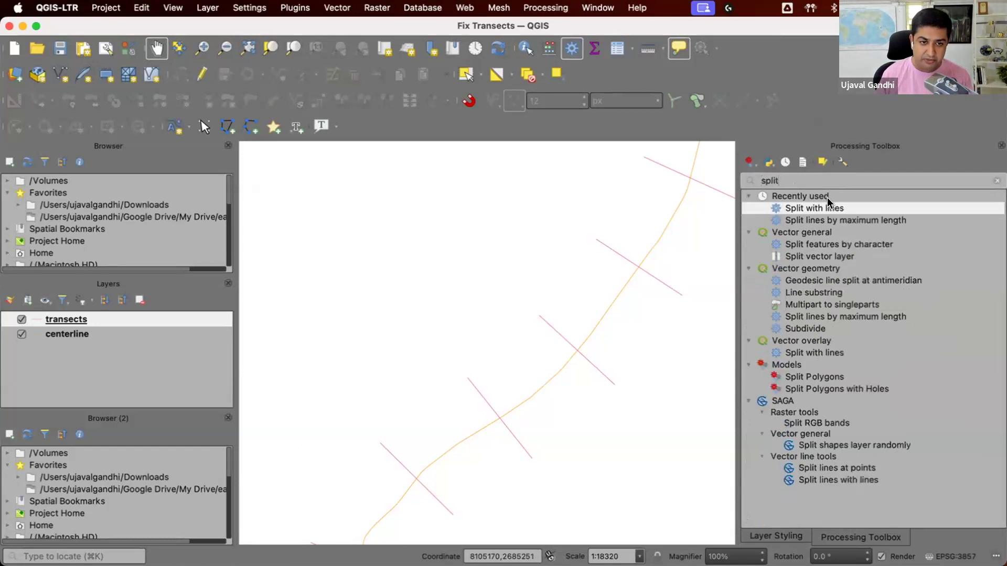
double_click(824, 201)
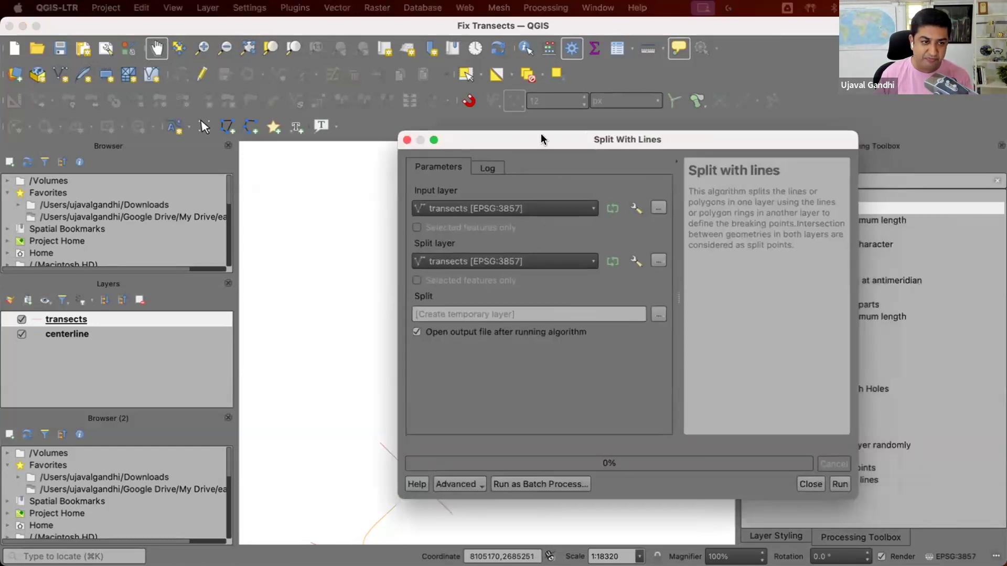
drag(542, 139, 376, 133)
click(385, 255)
click(384, 243)
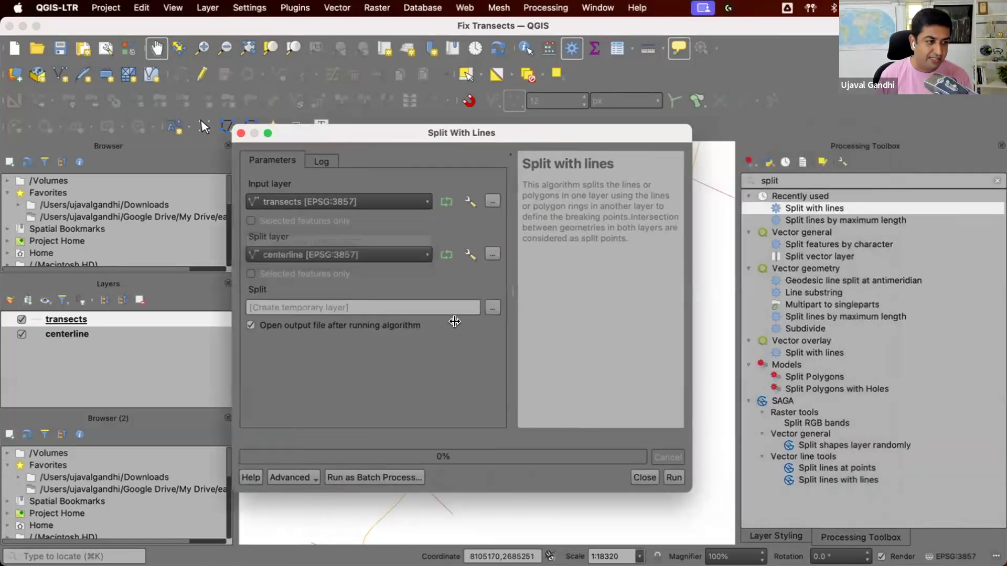
click(674, 477)
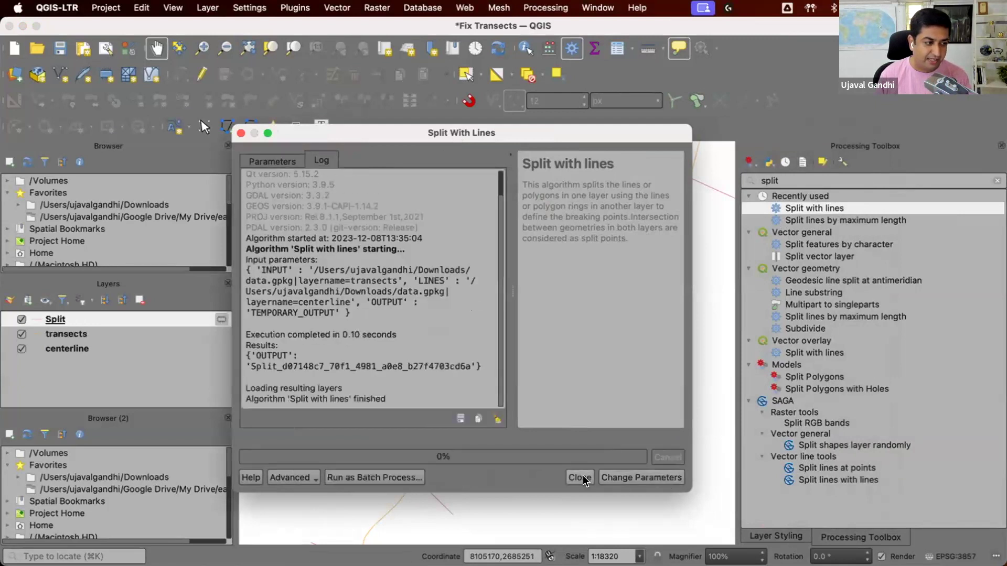
click(580, 478)
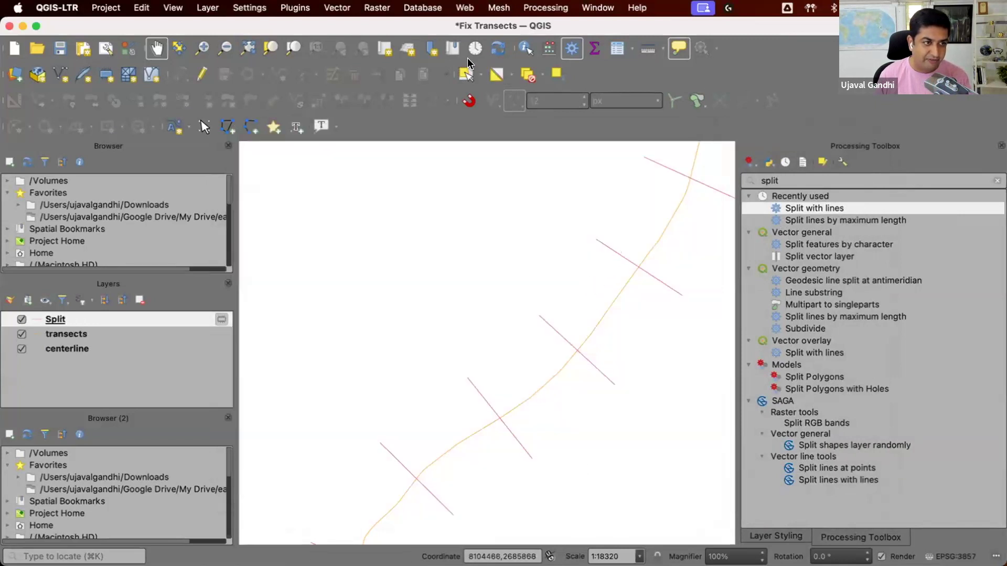
Step: Select two split transect pieces to check them, then clear the toolbox search
click(466, 73)
click(611, 251)
click(659, 281)
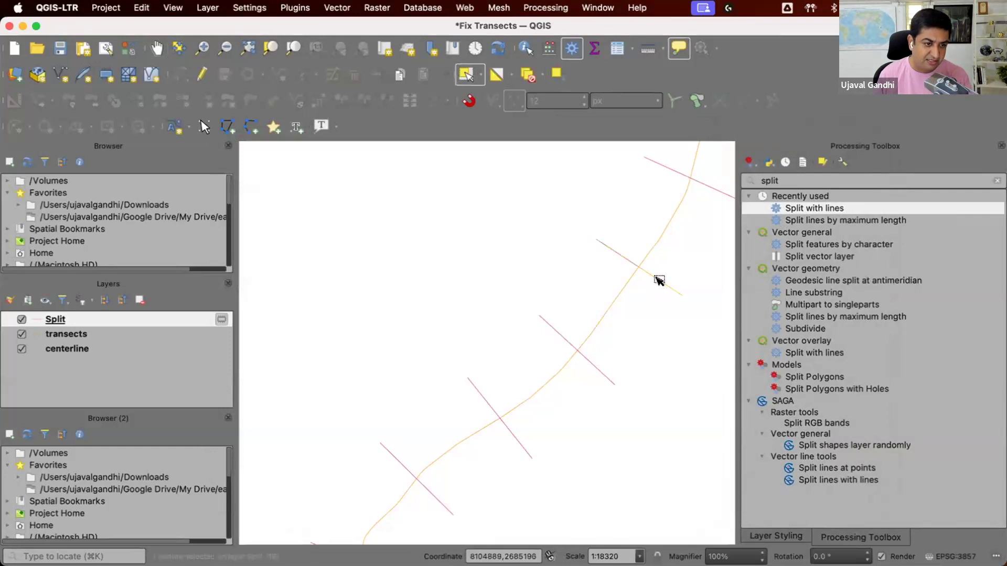
click(997, 181)
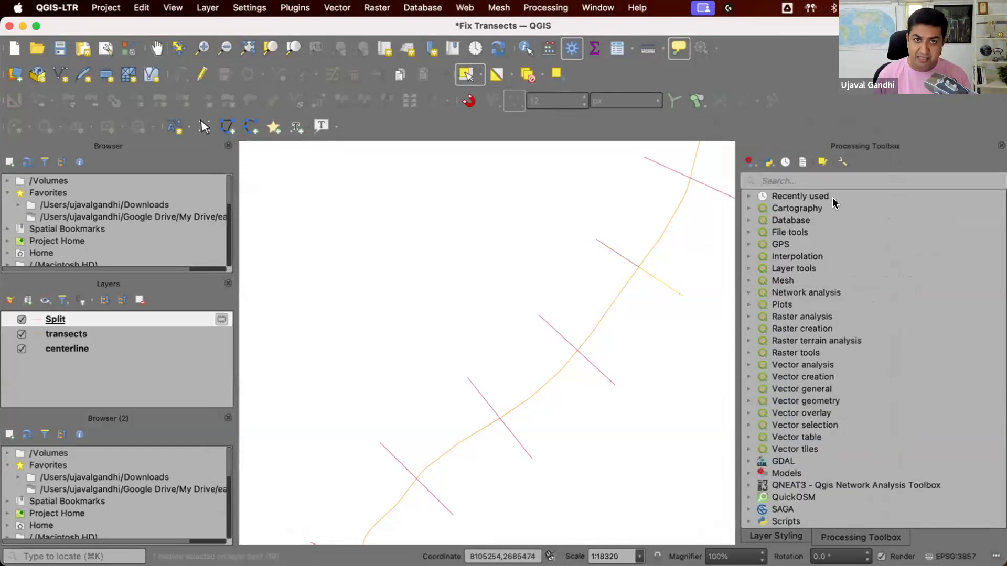
Step: Change the Split layer's single-symbol Simple Line to an Arrow symbol layer, then clear the selection
key(F7)
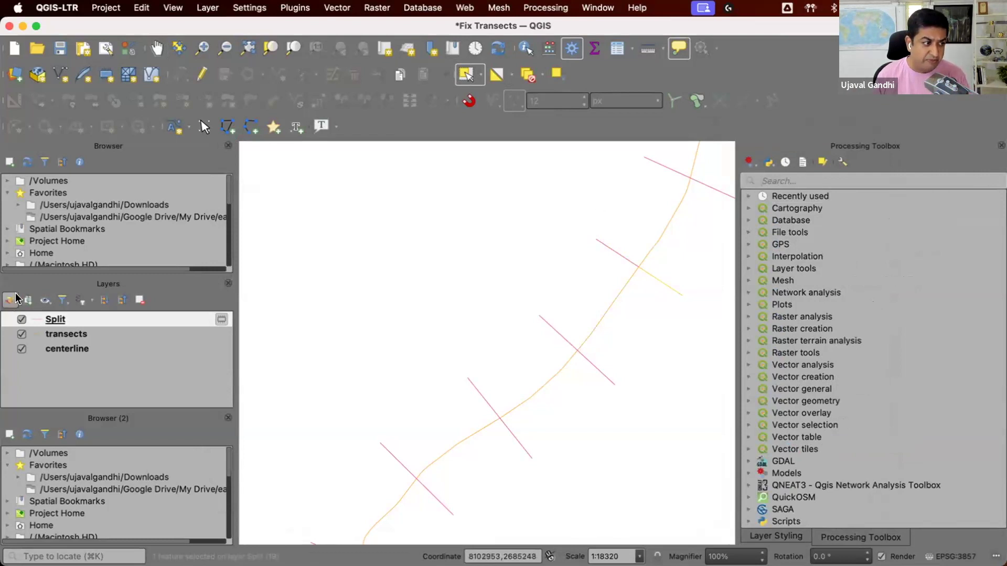
click(811, 189)
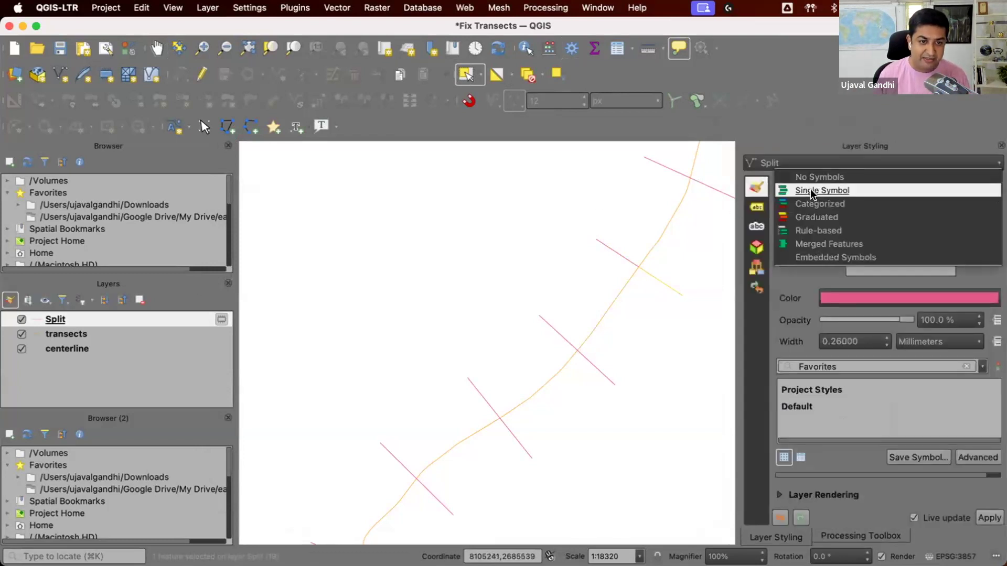
click(810, 189)
click(915, 221)
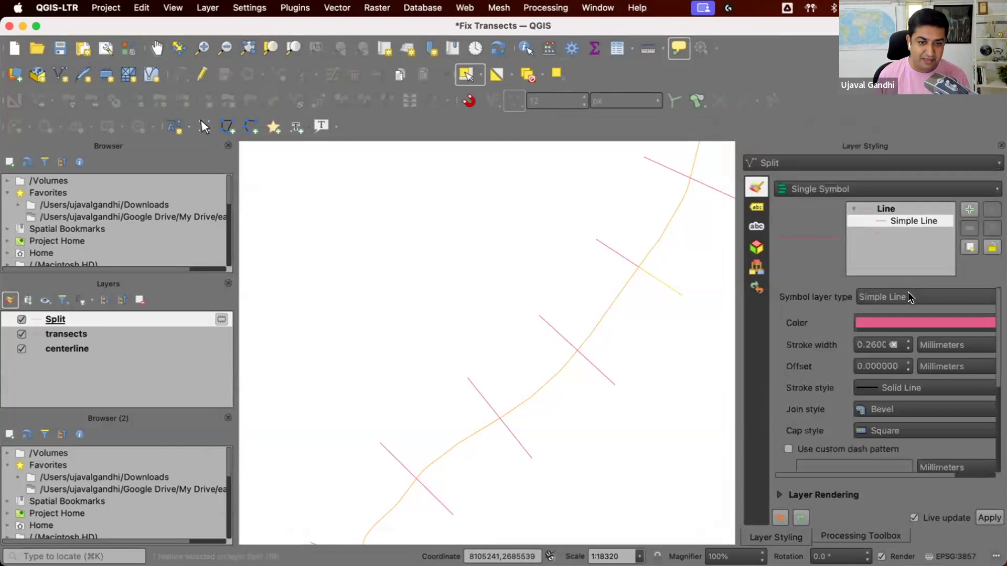
click(908, 295)
click(892, 205)
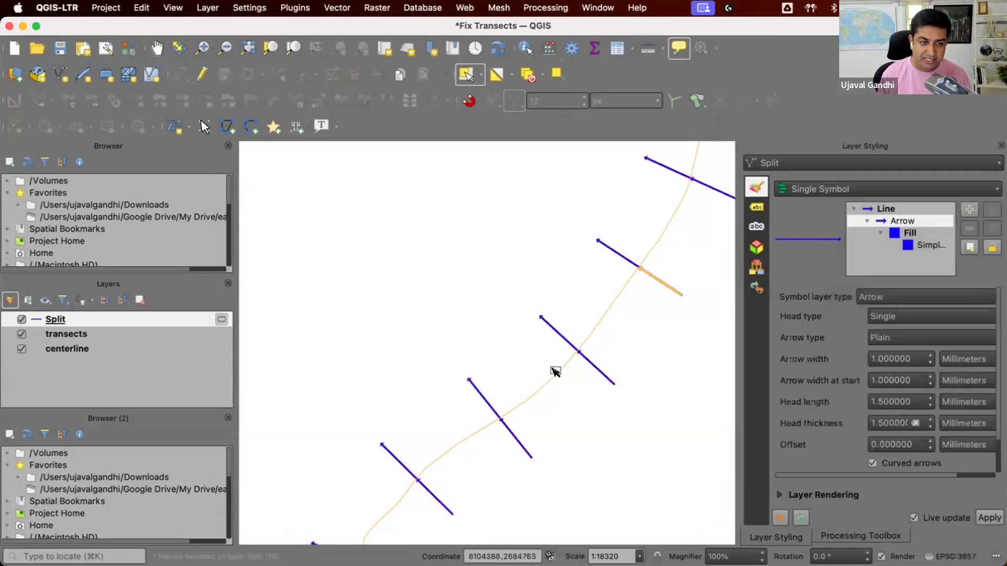
click(530, 241)
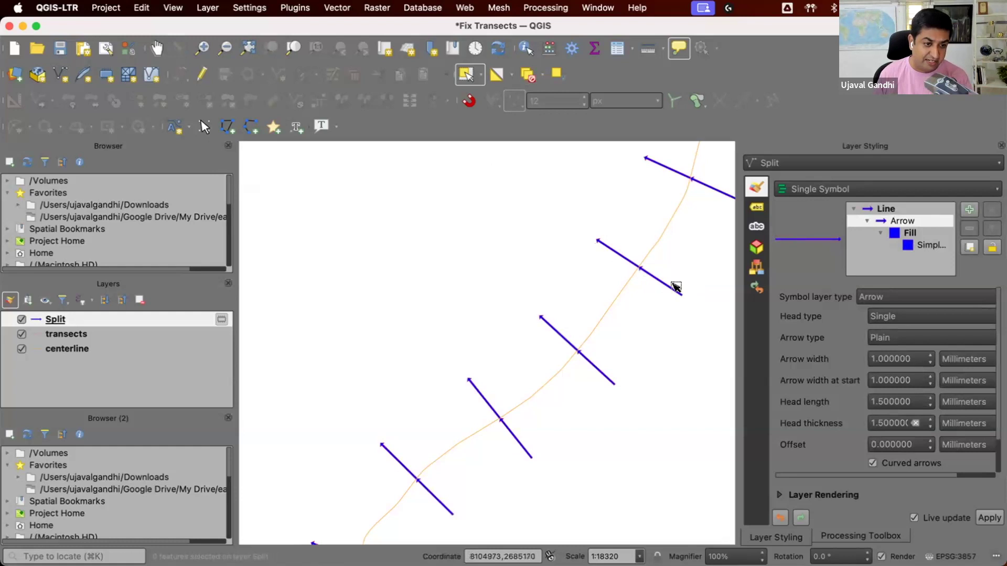
Step: Review the Split layer's single-headed plain arrows crossing the centerline on the map
mouse_move(641, 273)
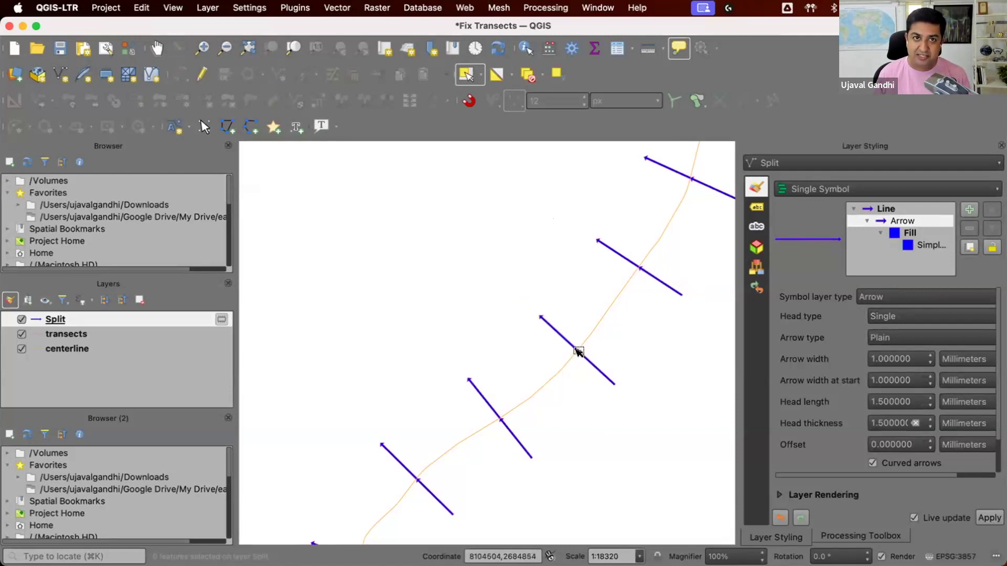
mouse_move(579, 351)
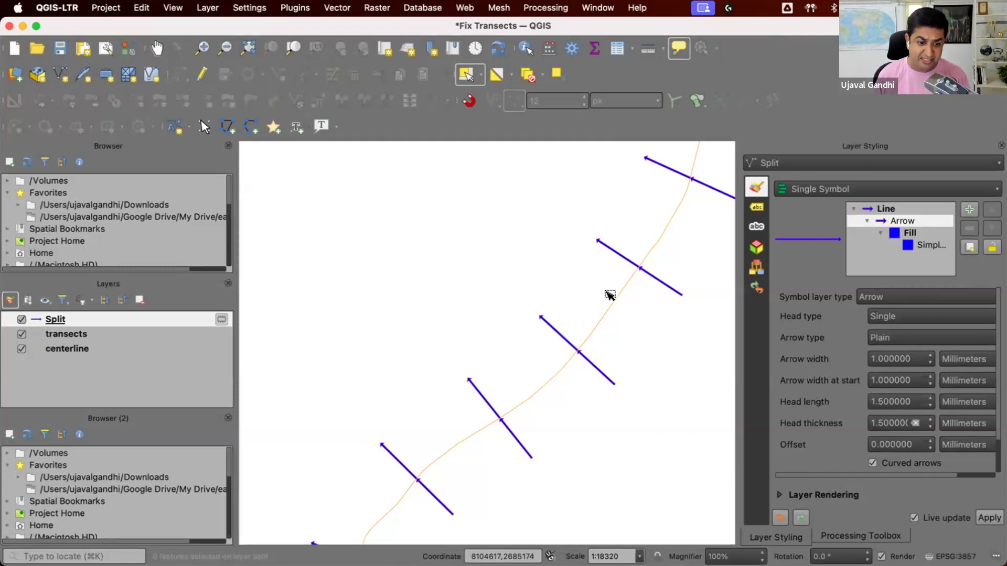
Step: Open the Processing Toolbox and check the fid values in the Split layer's attribute table
click(841, 537)
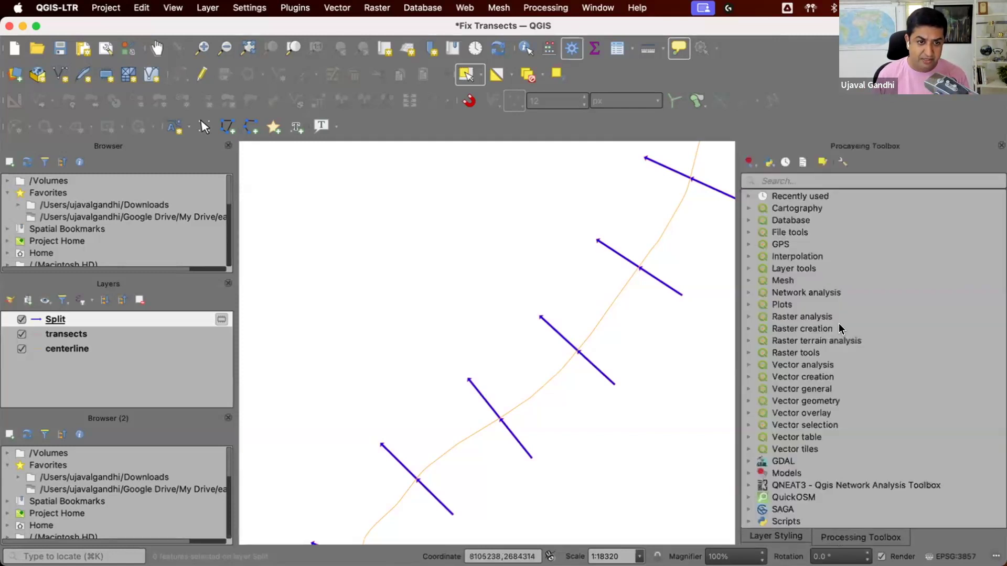
click(830, 181)
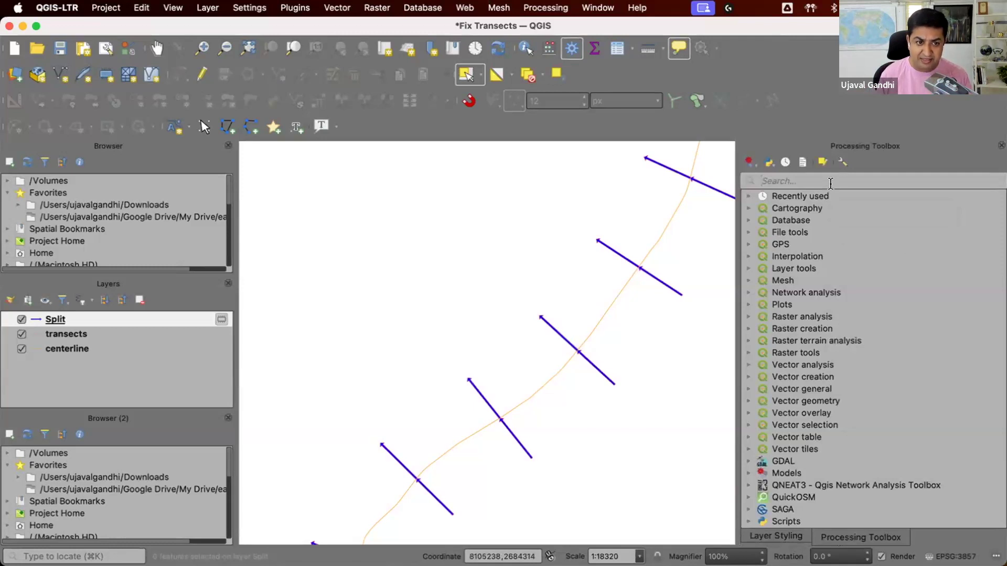
click(618, 49)
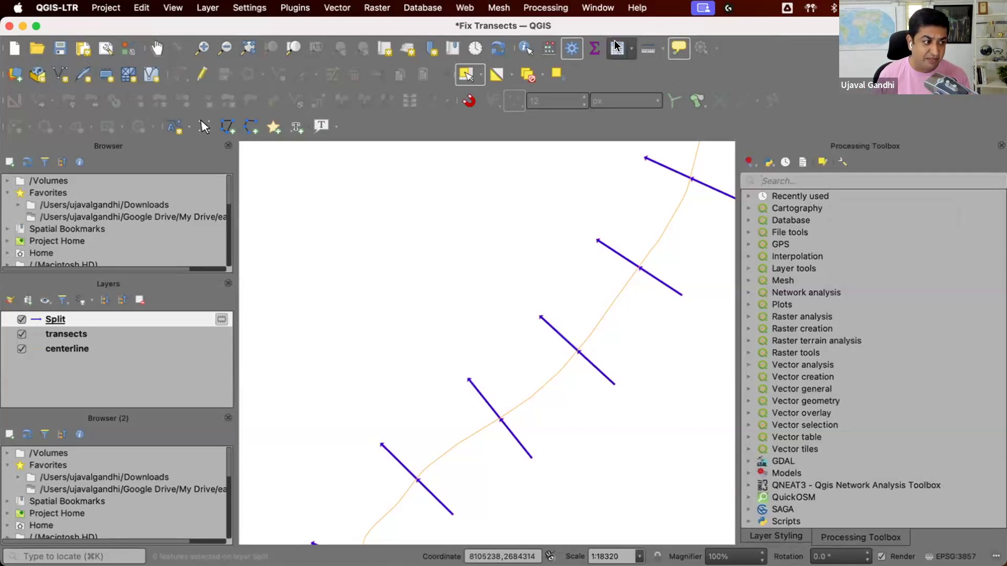
click(289, 481)
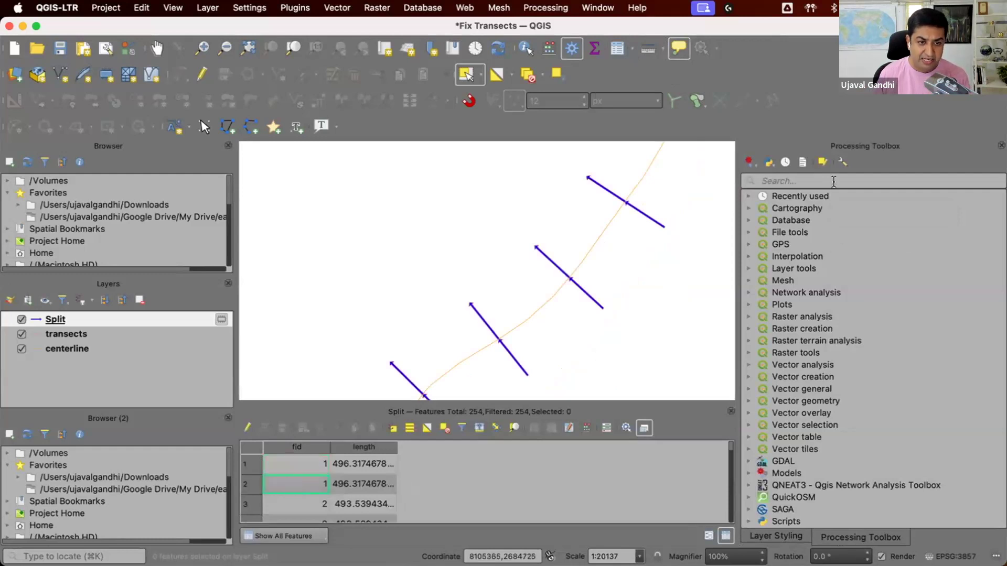
Step: Run Dissolve on the Split layer with fid as the dissolve field
click(834, 182)
text(disso)
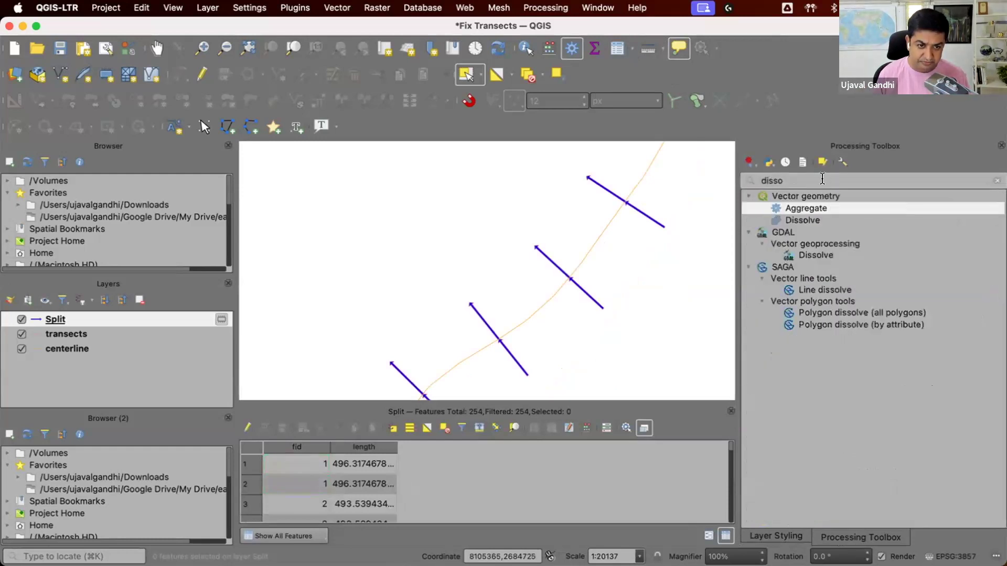
double_click(818, 218)
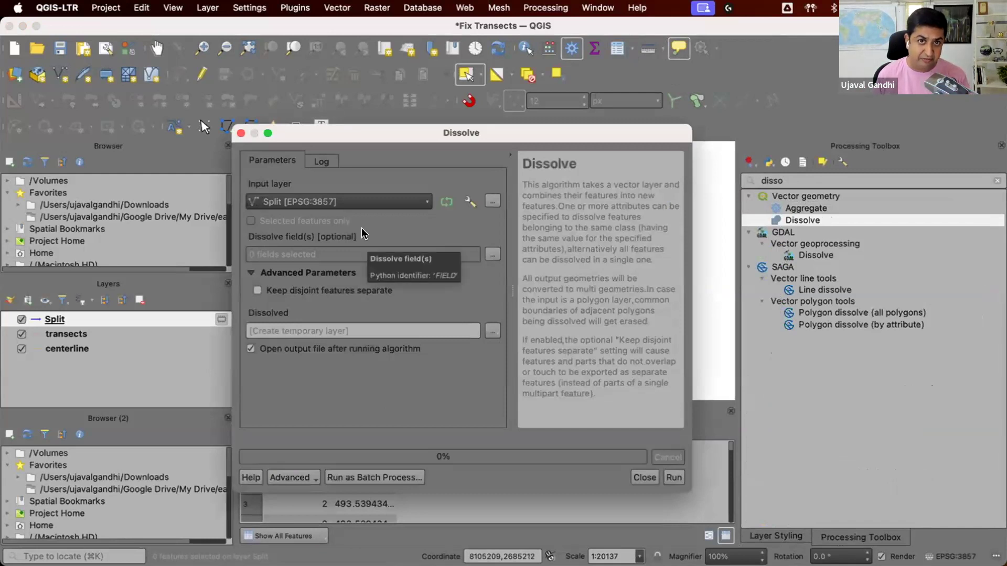
click(493, 255)
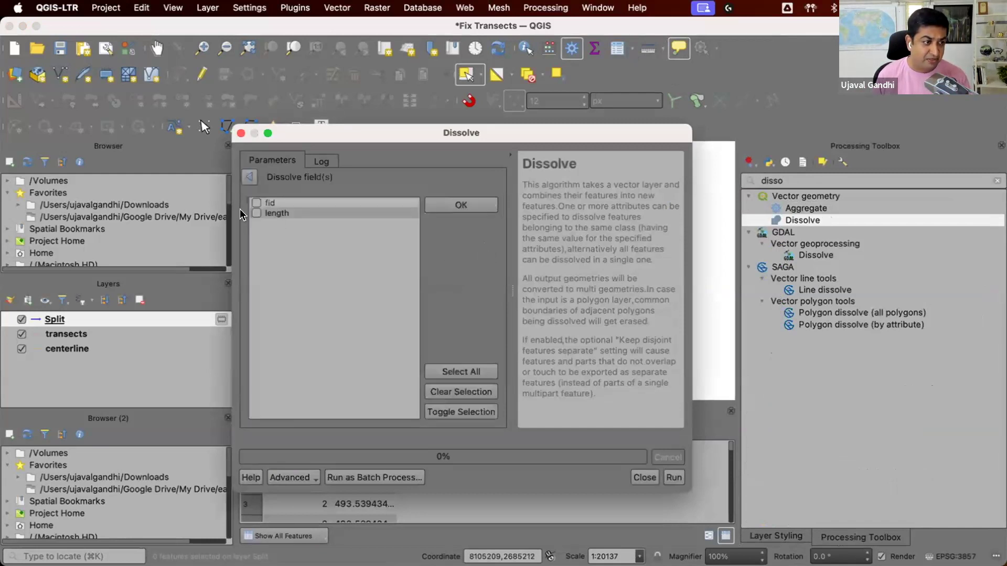
click(255, 204)
click(461, 205)
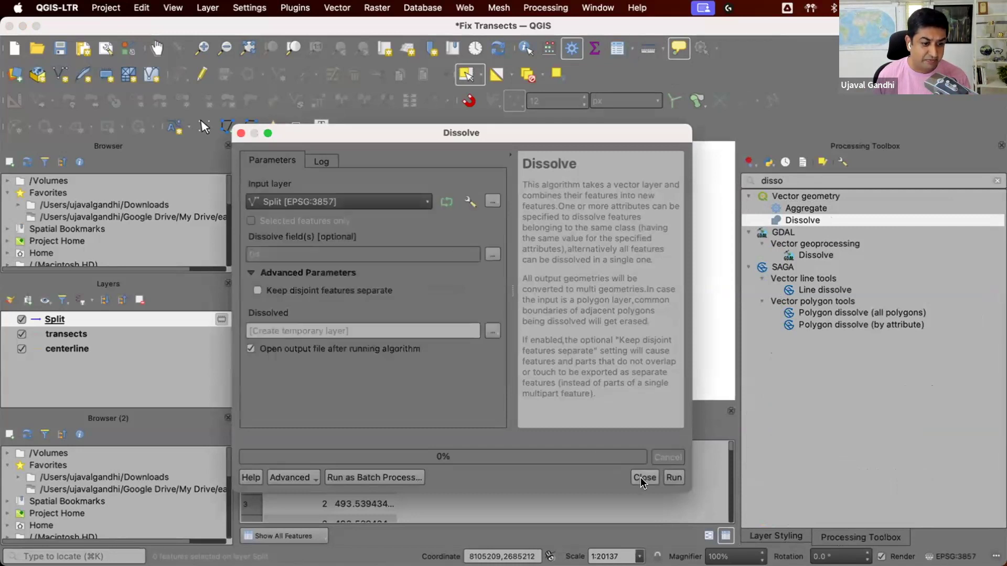
click(665, 479)
Step: Hide the Split layer and select a dissolved transect to inspect it
click(580, 477)
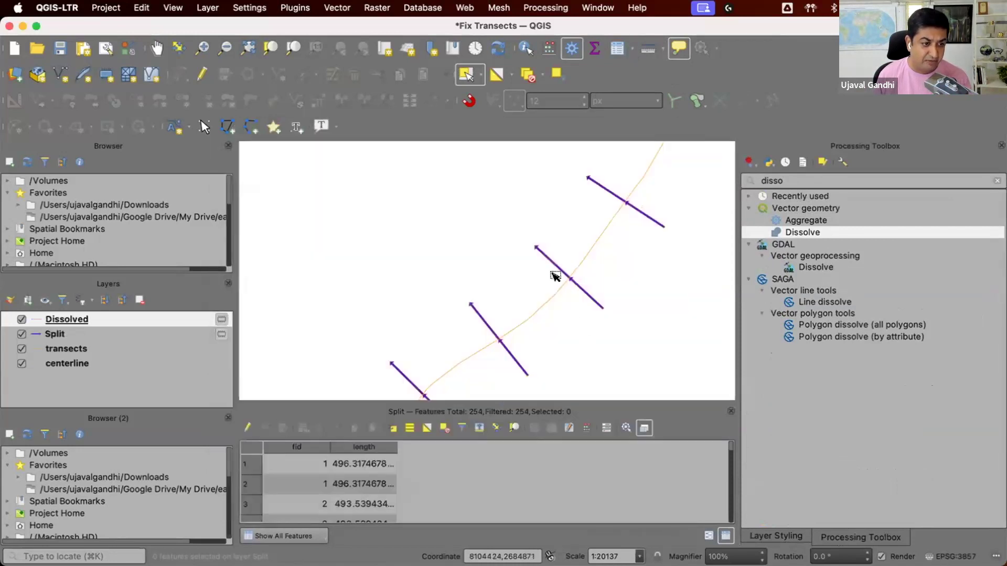
click(21, 334)
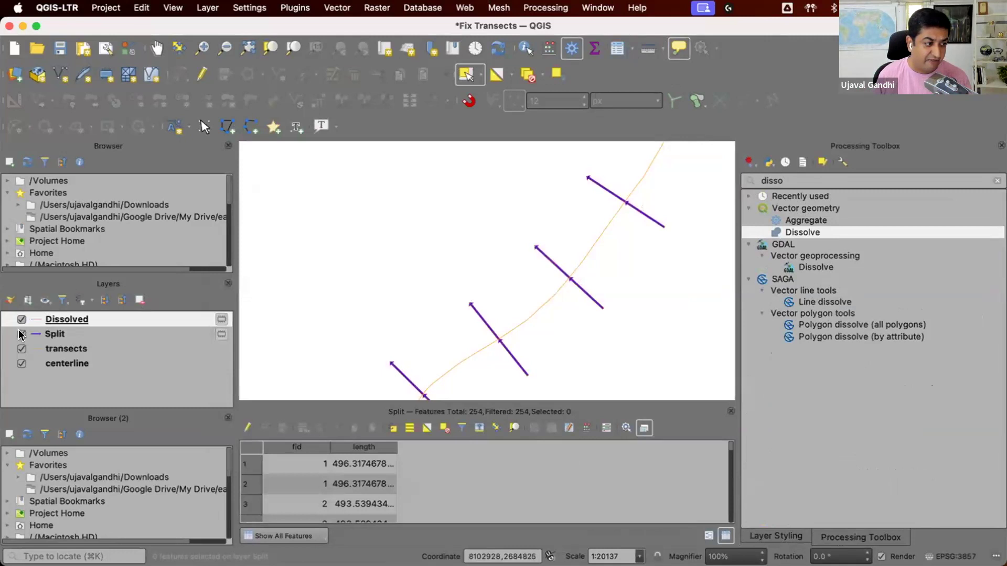
click(587, 298)
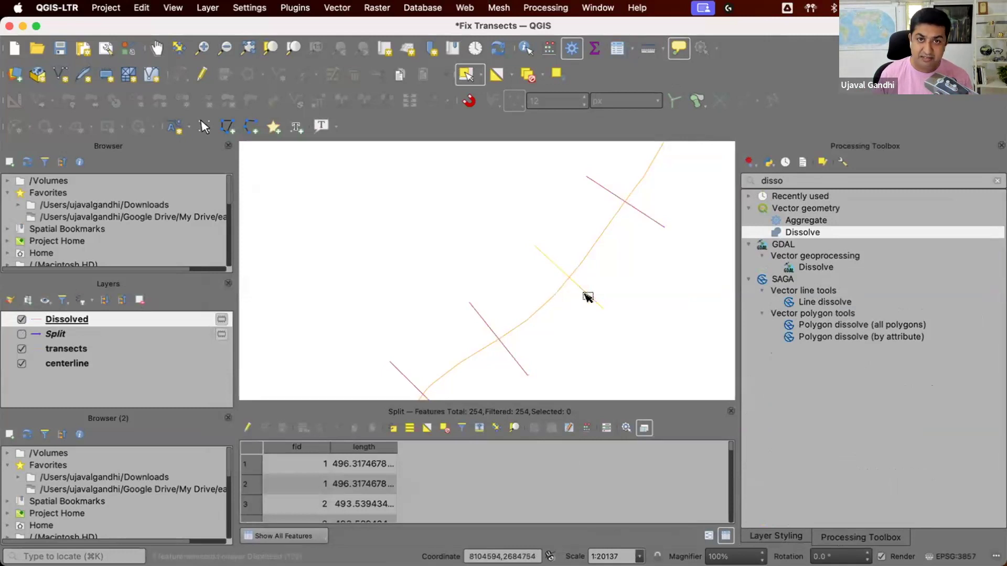
mouse_move(588, 297)
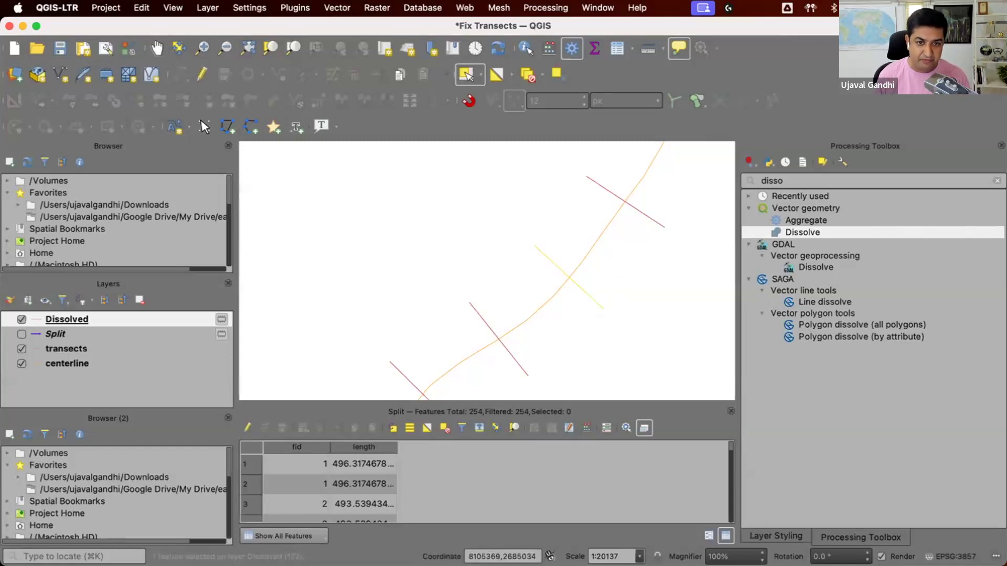
Step: Open Geometry by expression on Dissolved with Line output and launch its expression builder
click(997, 180)
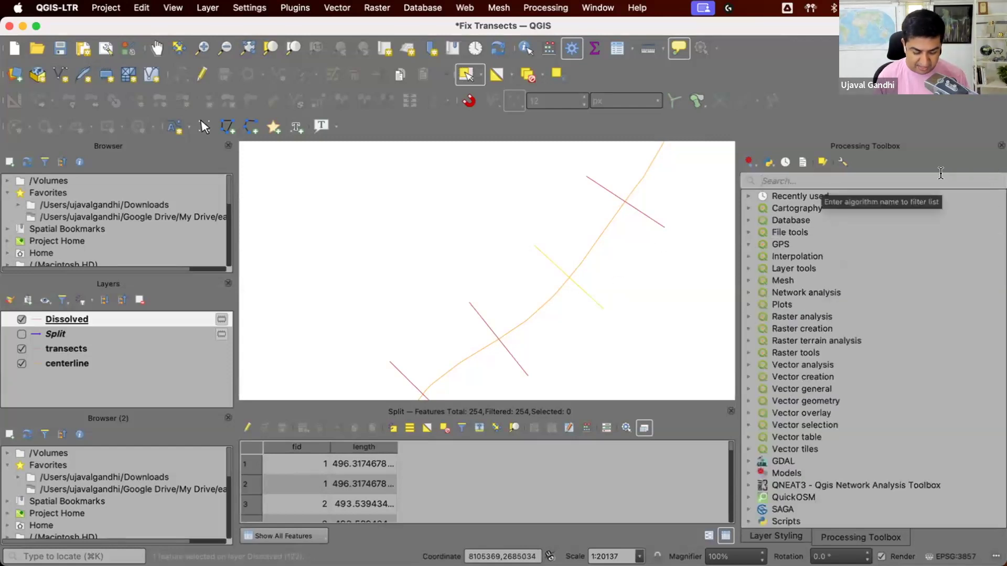
text(geome)
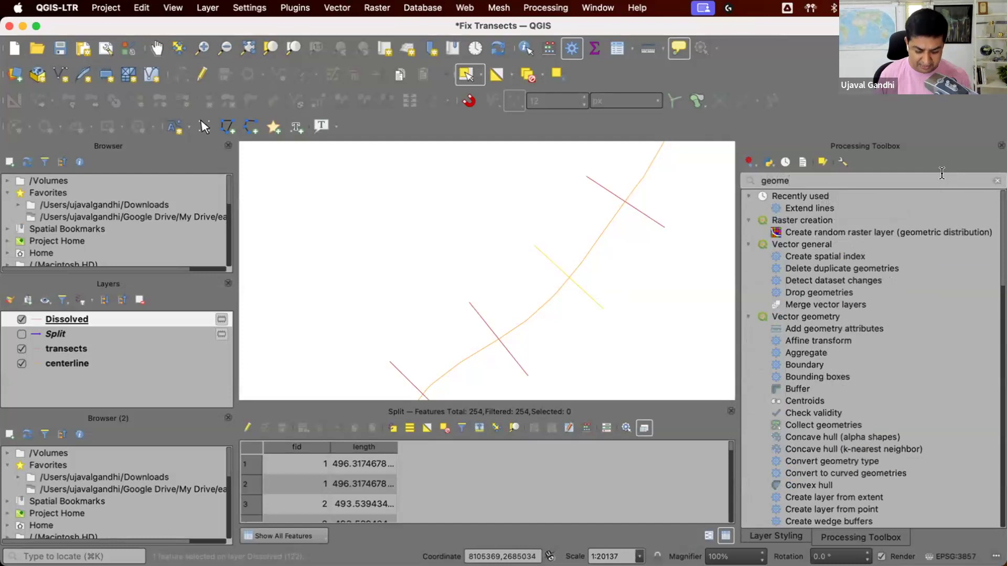
text(try)
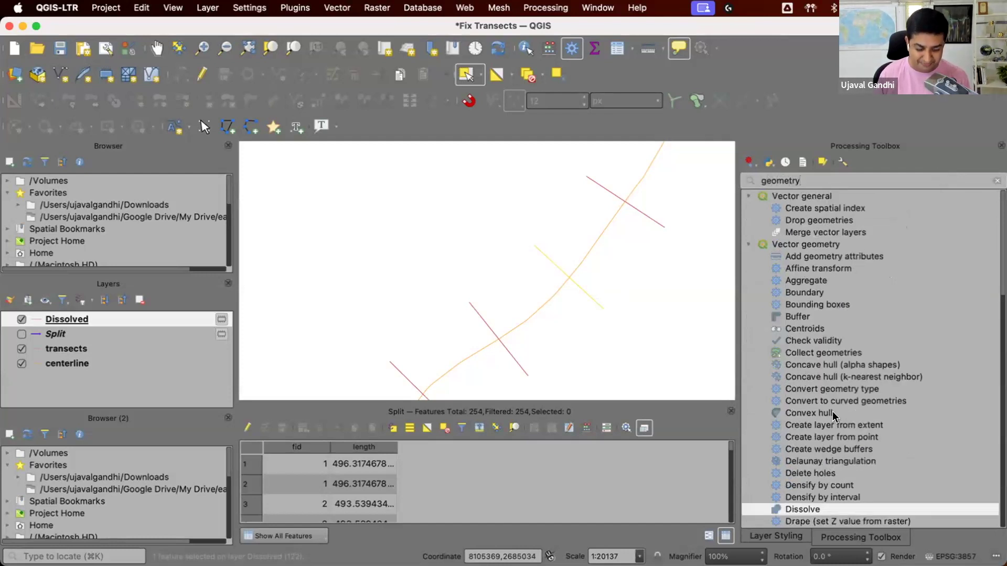
text( by ex)
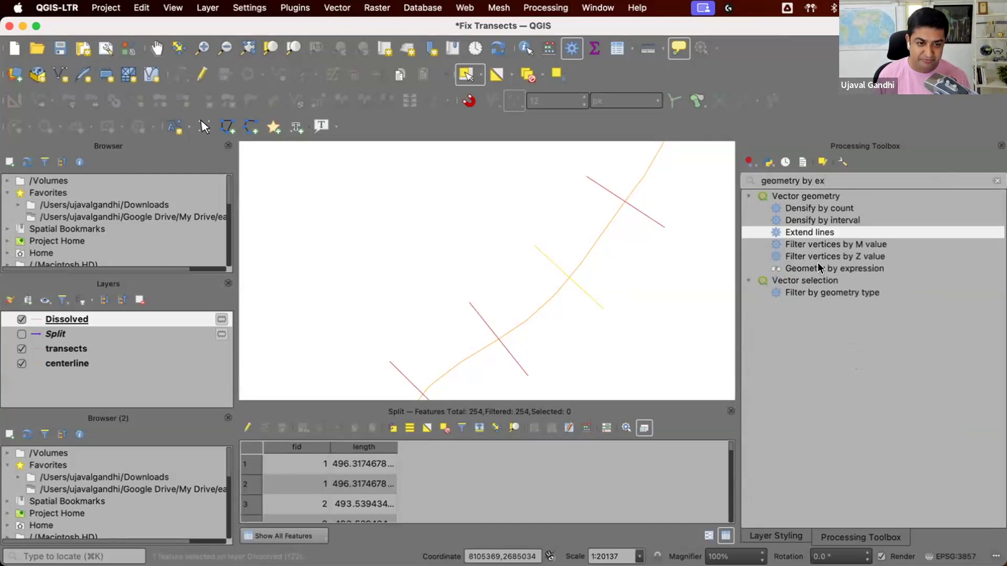
click(819, 268)
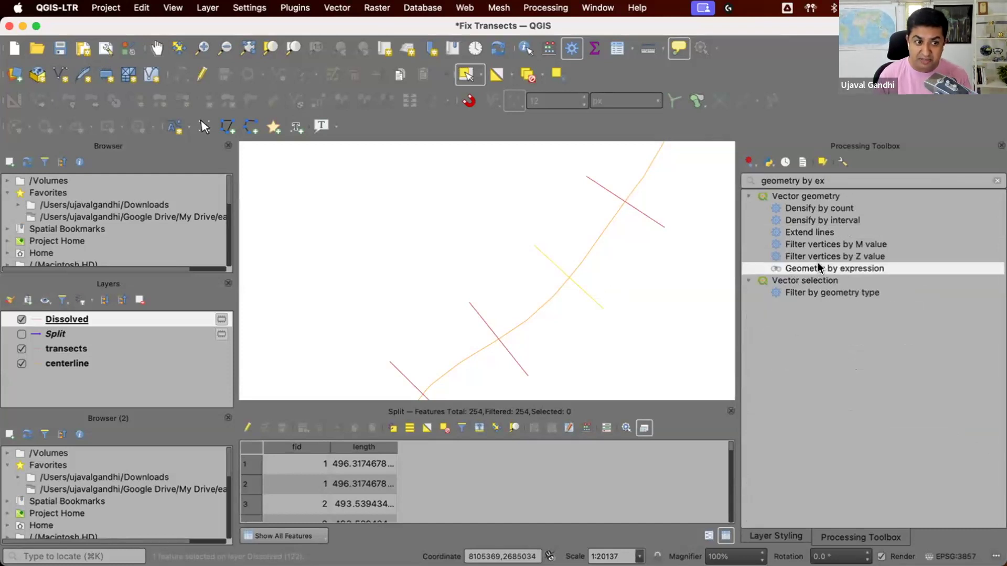
double_click(818, 268)
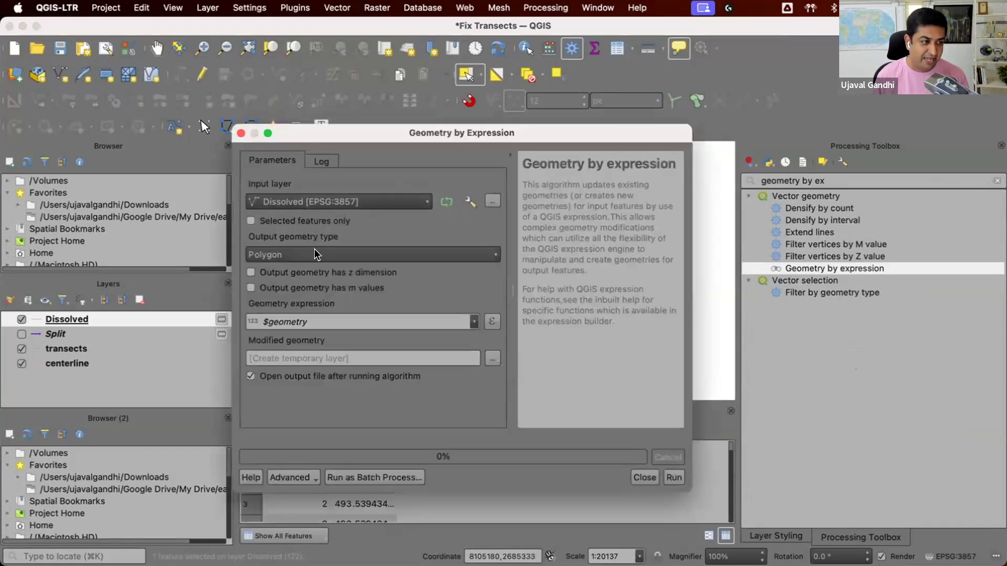
click(316, 253)
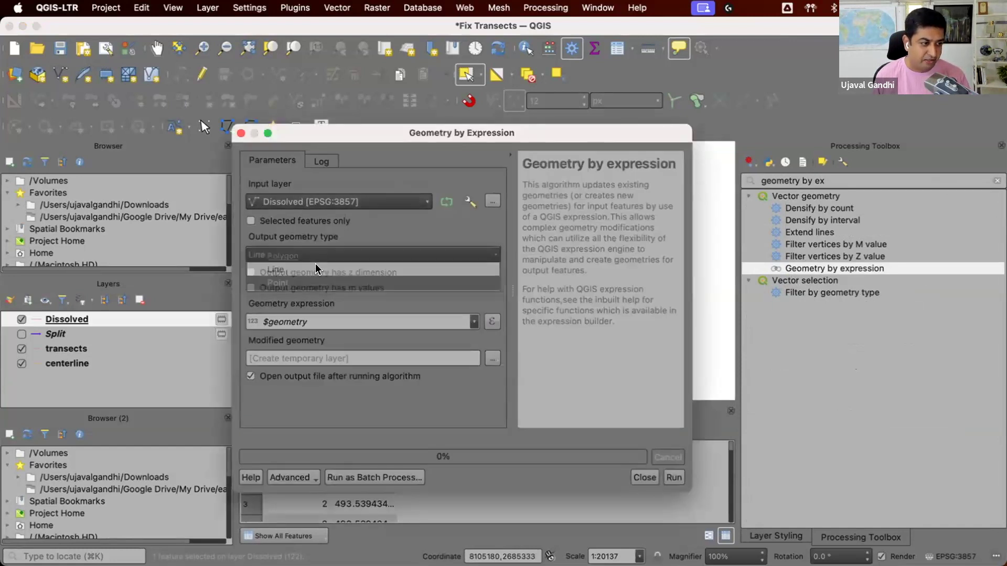
click(315, 268)
click(492, 322)
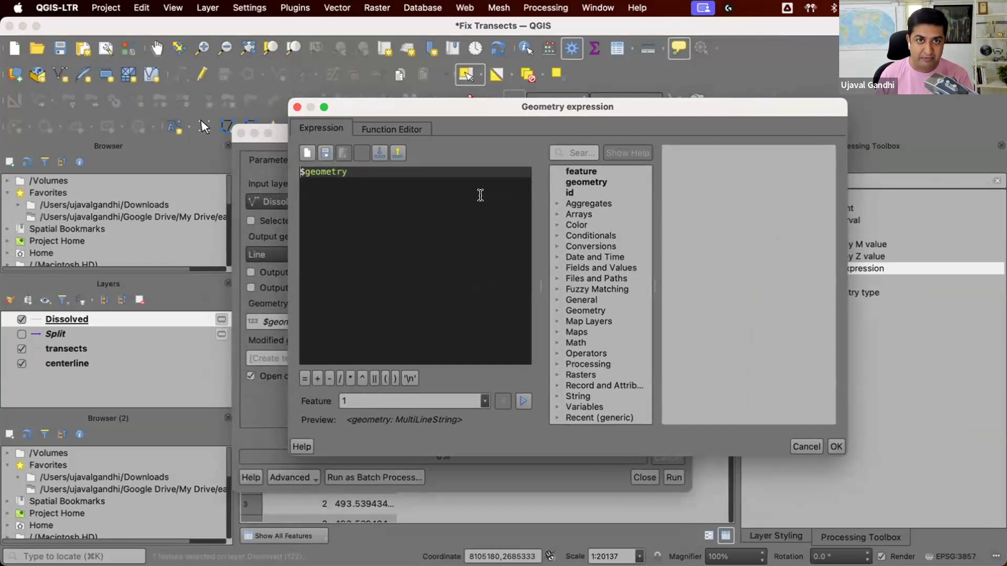
Step: Enter point_n($geometry, 1) in the expression editor, trying vertex indices 2 and 3 first
text(p)
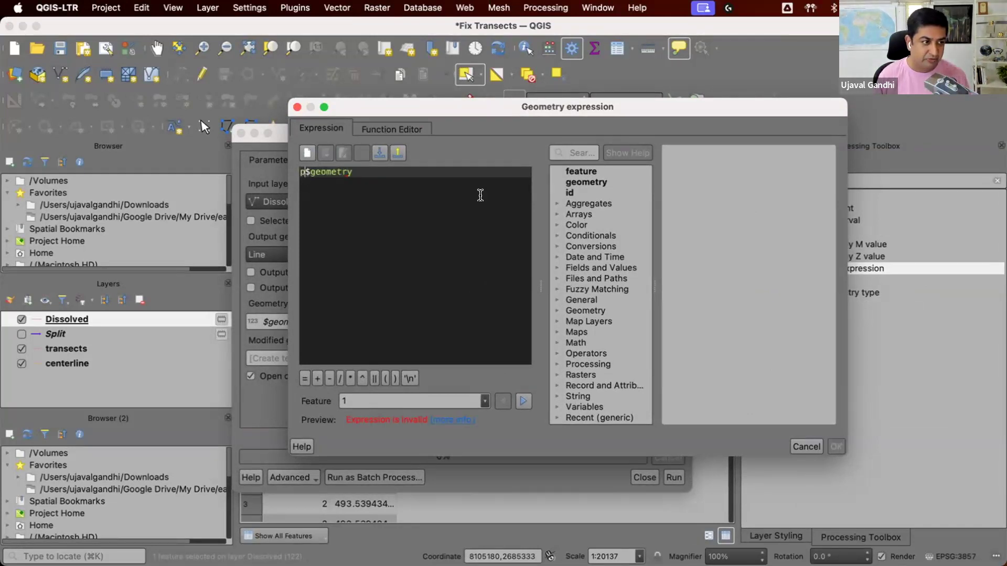
text(oint)
key(Return)
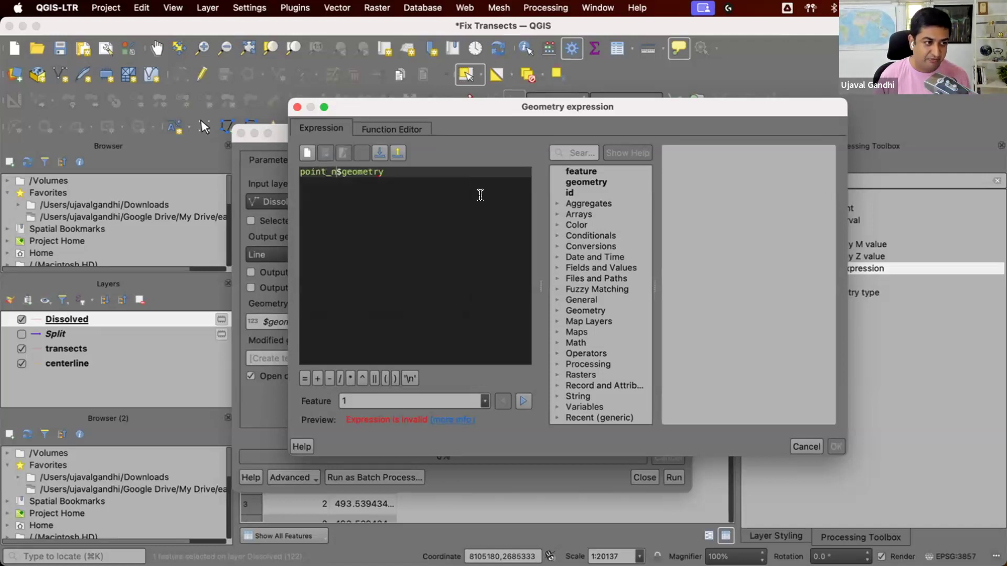
text(()
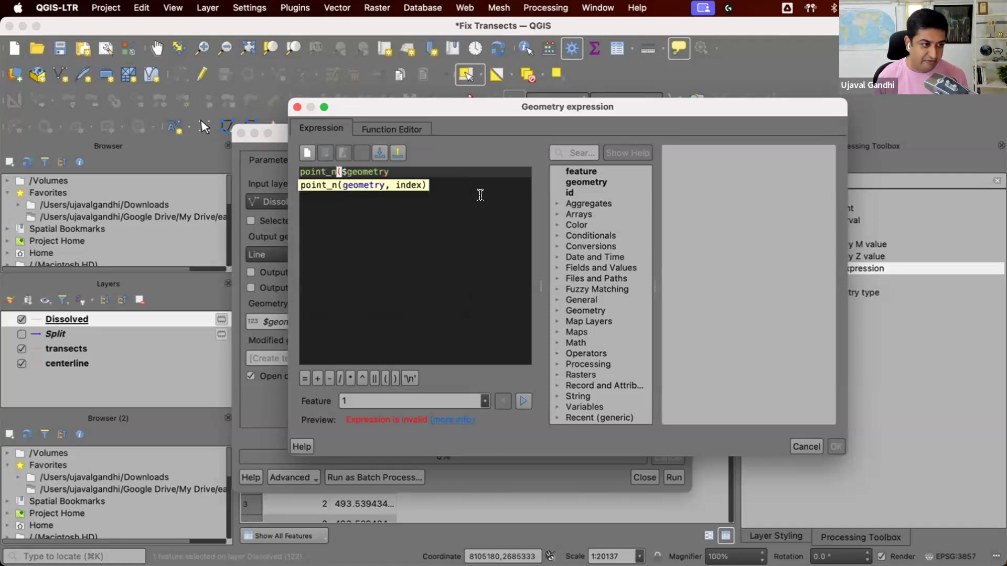
key(End)
text(, 1)
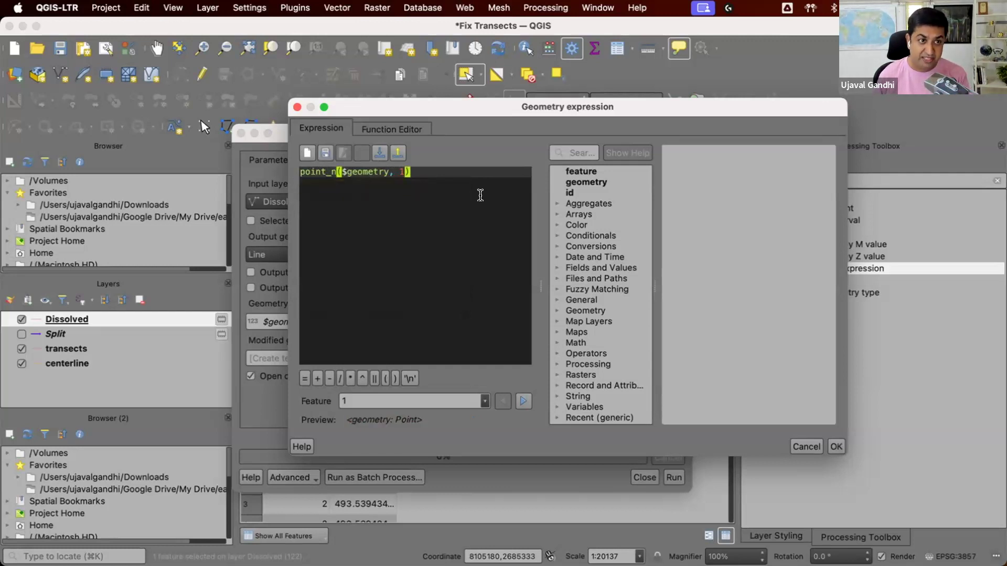
key(BackSpace)
text(2)
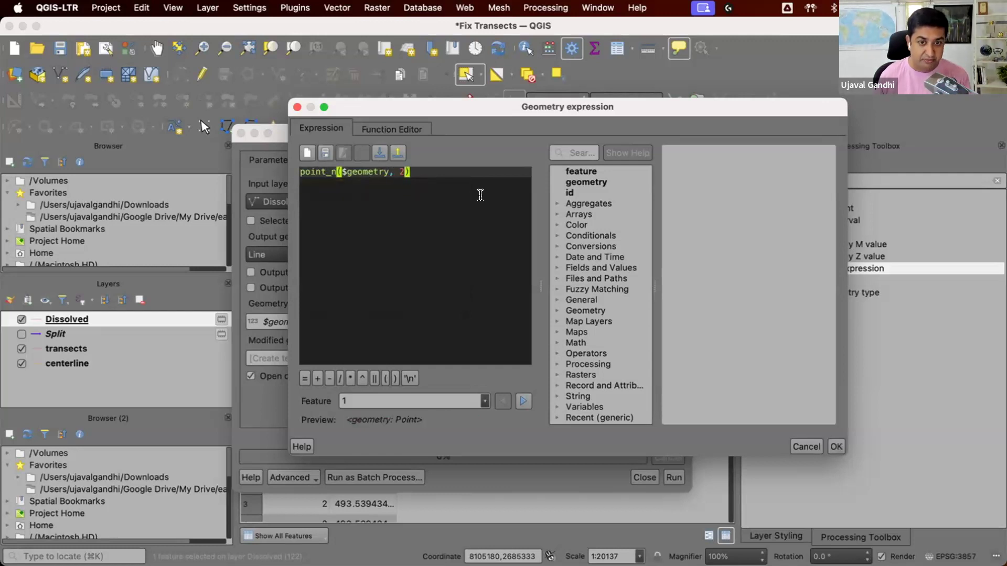
key(BackSpace)
text(3)
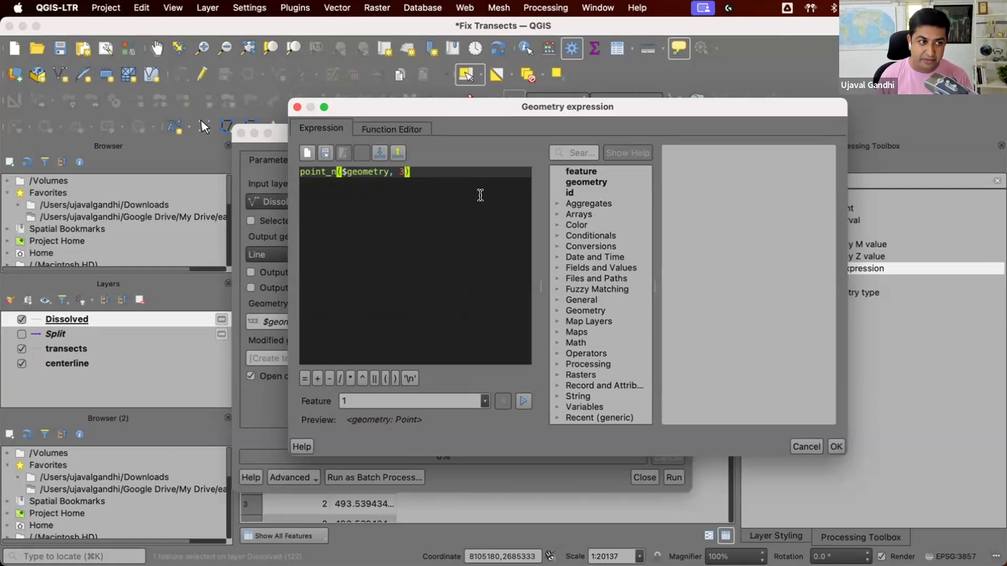
key(BackSpace)
text(1)
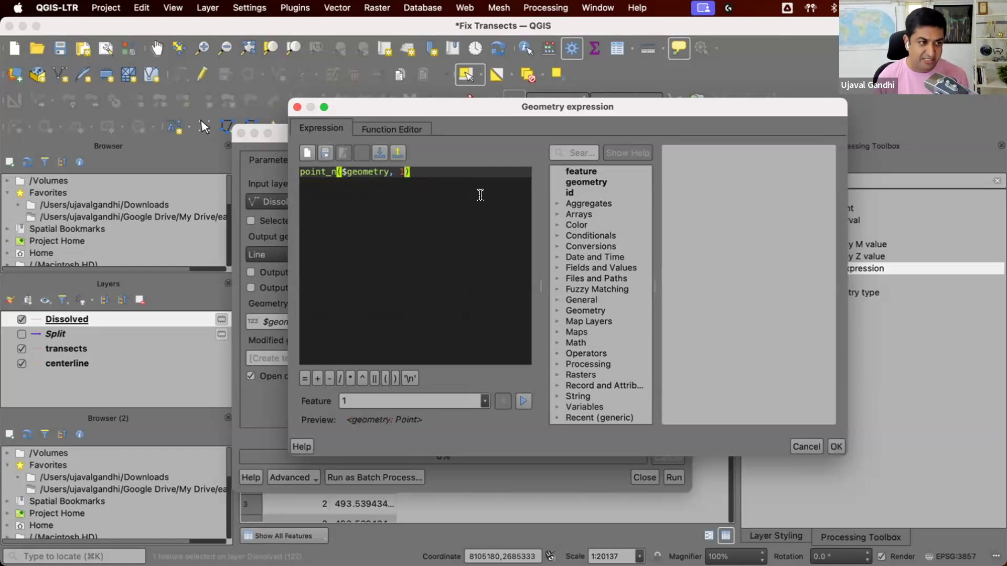
Step: Build make_line(point_n($geometry,2), point_n($geometry,1)) from the point call
key(Home)
text(make)
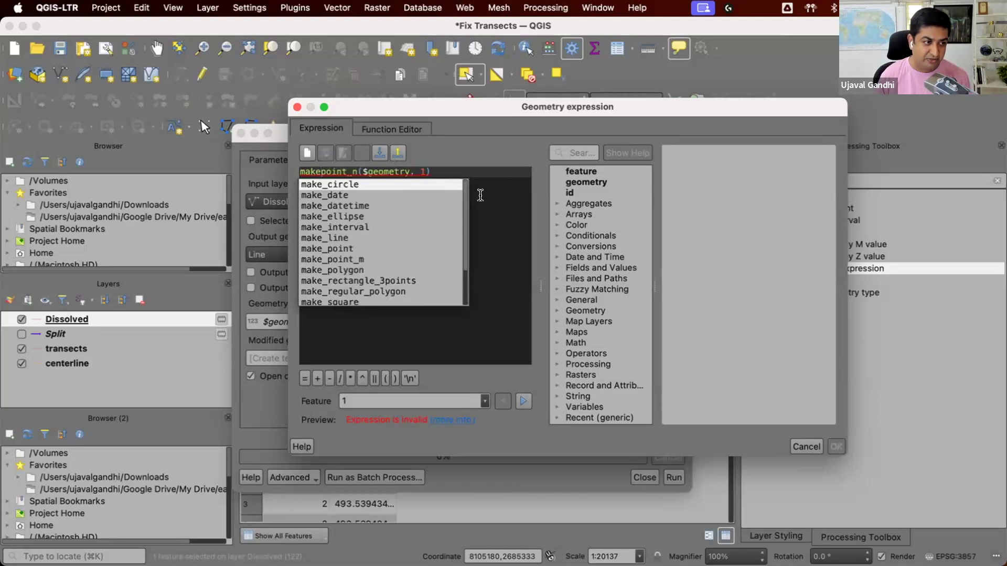
key(Down)
key(Down)
key(Down)
key(Down)
key(Down)
key(Return)
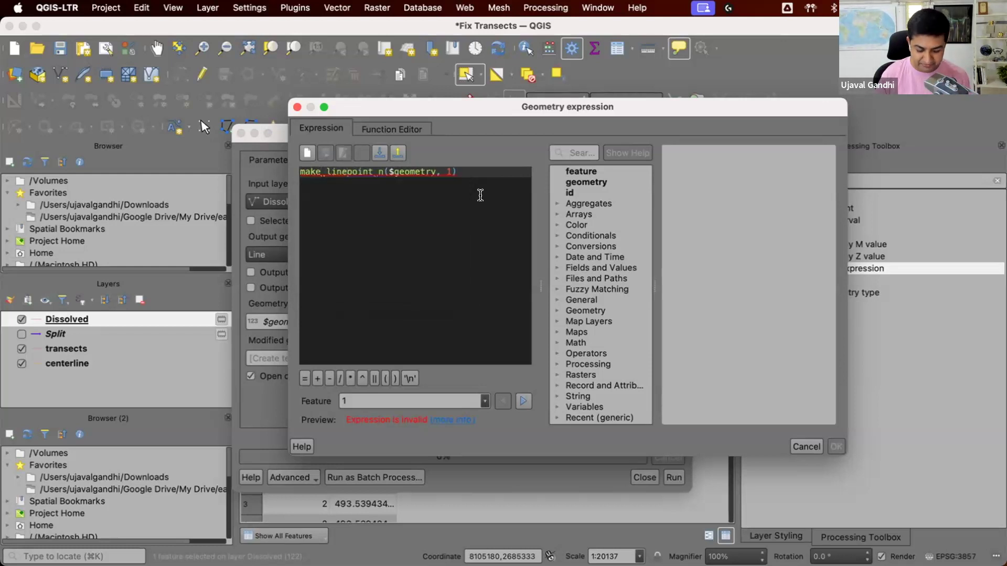
key(End)
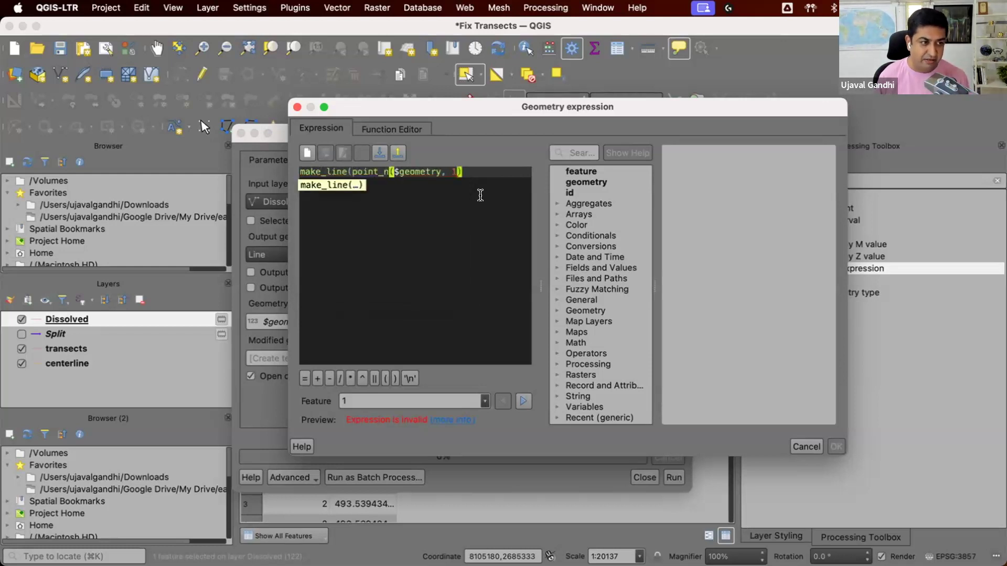
text(2)
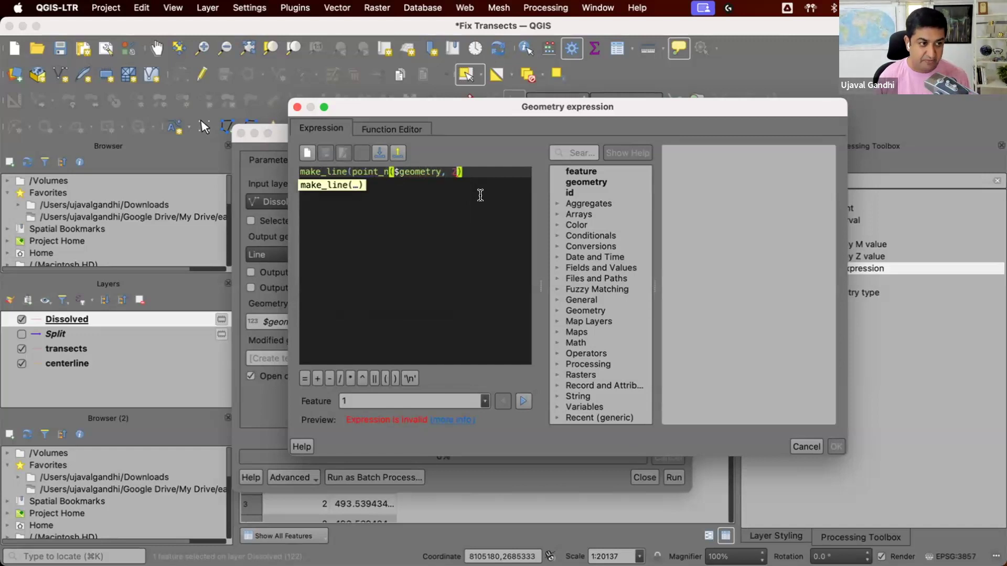
key(shift+Left)
key(shift+Left)
key(shift+Left)
key(shift+Left)
key(shift+Left)
key(shift+Left)
key(shift+Left)
key(shift+Left)
key(shift+Left)
key(shift+Left)
key(shift+Left)
key(shift+Left)
key(shift+Left)
key(shift+Left)
key(shift+Left)
key(shift+Left)
key(shift+Left)
key(shift+Left)
key(shift+Left)
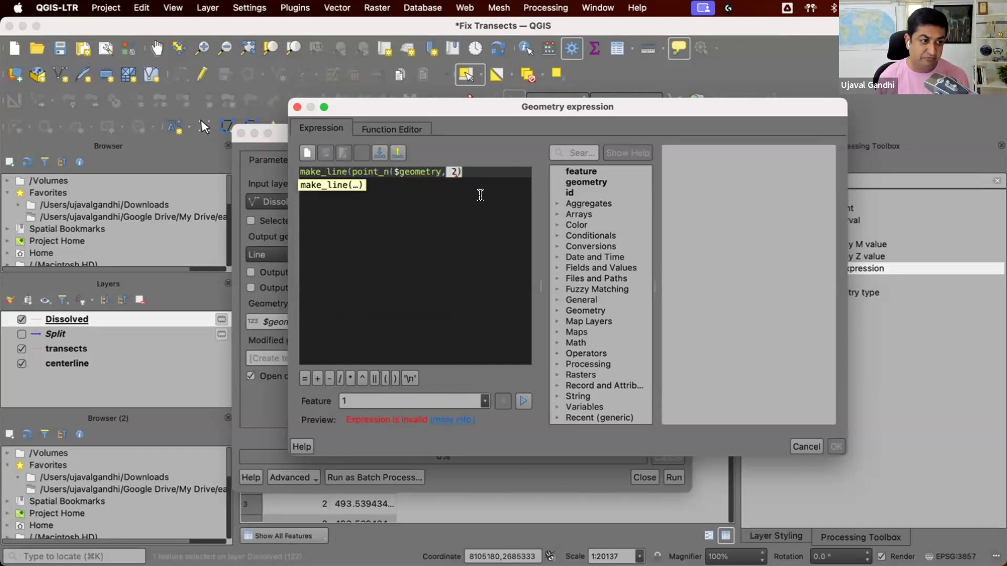
key(shift+Left)
key(shift+Left)
key(super+c)
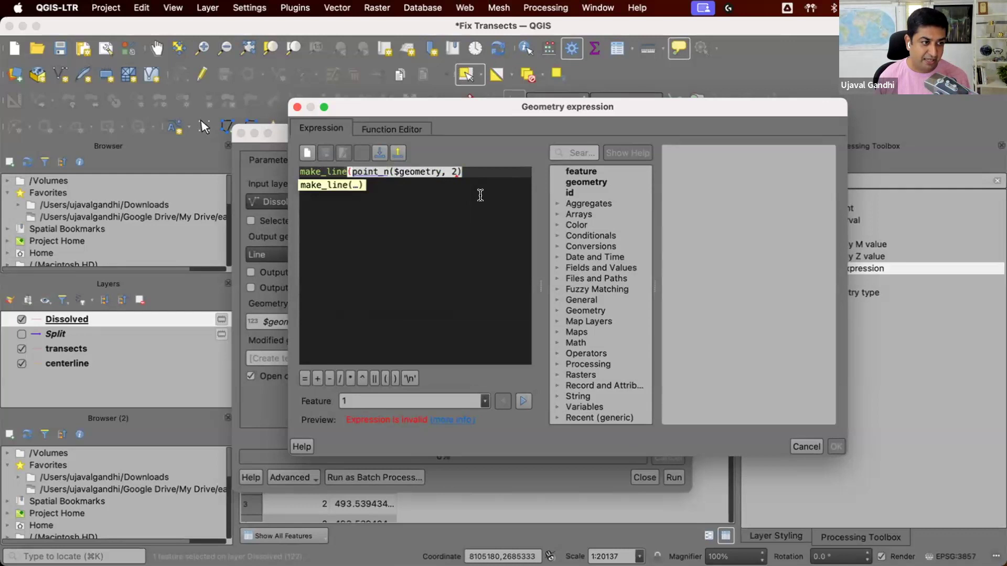
key(End)
text(,)
key(super+v)
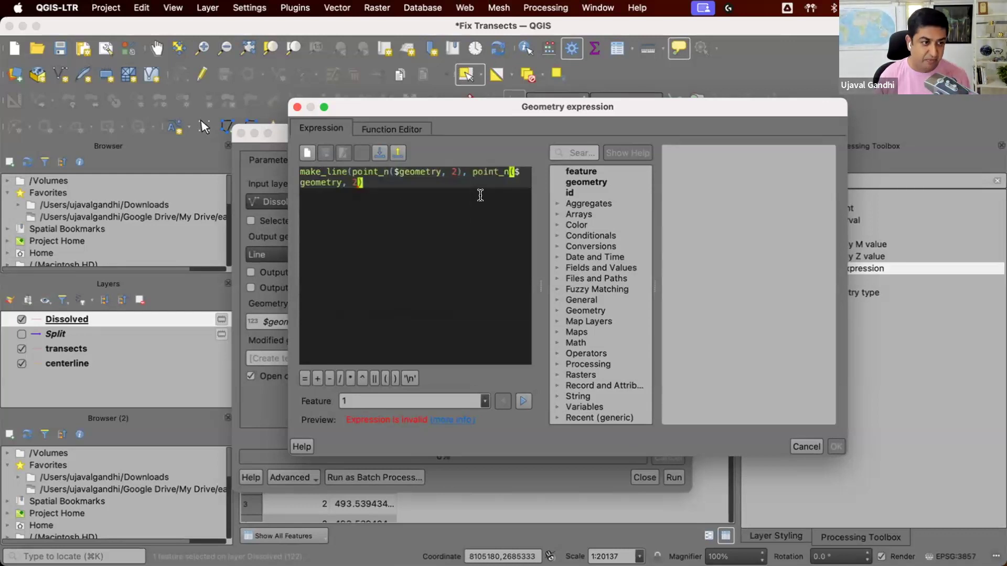
text())
key(Left)
key(Left)
key(BackSpace)
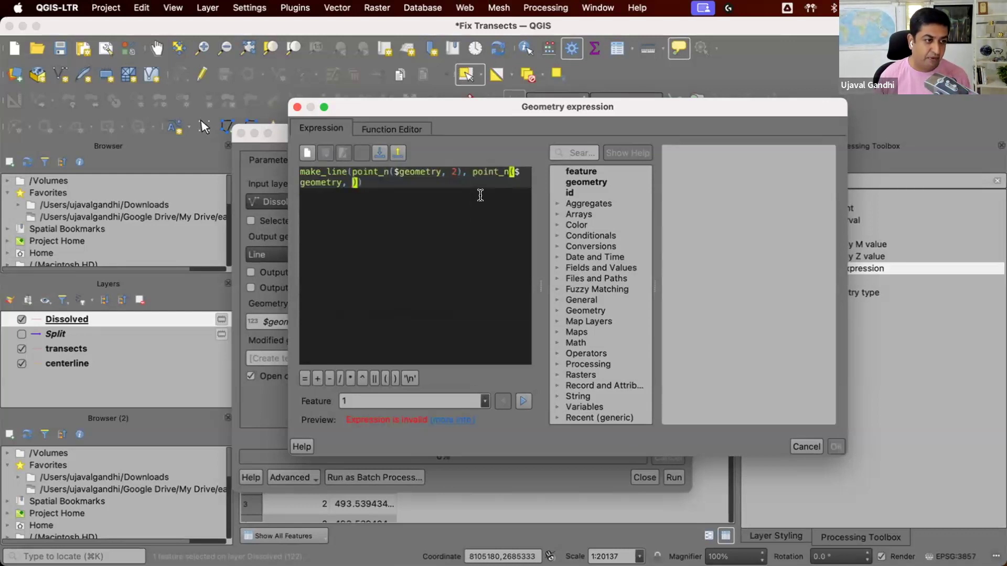
text(1)
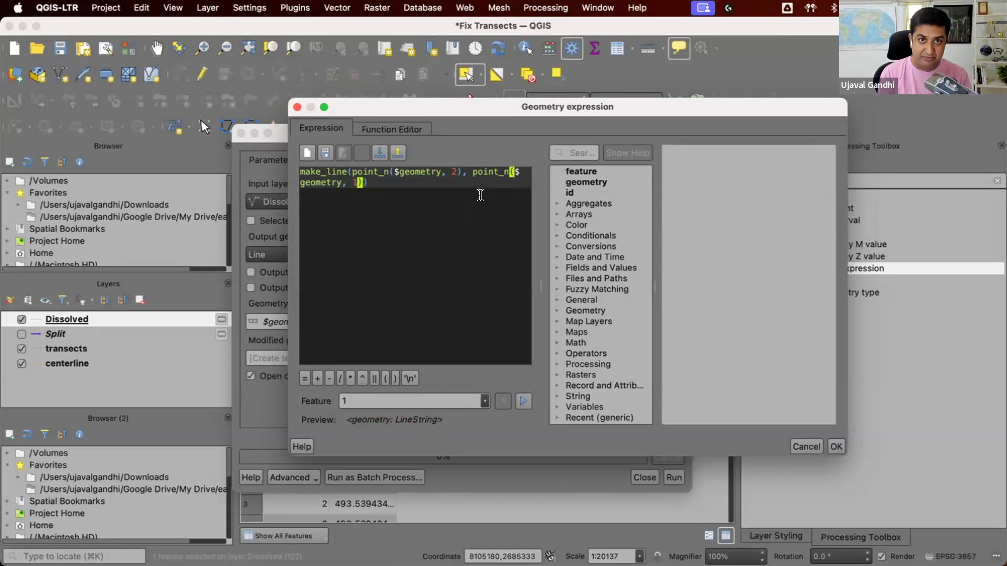
Step: Append a second make_line running from vertex 2 to vertex 3
key(End)
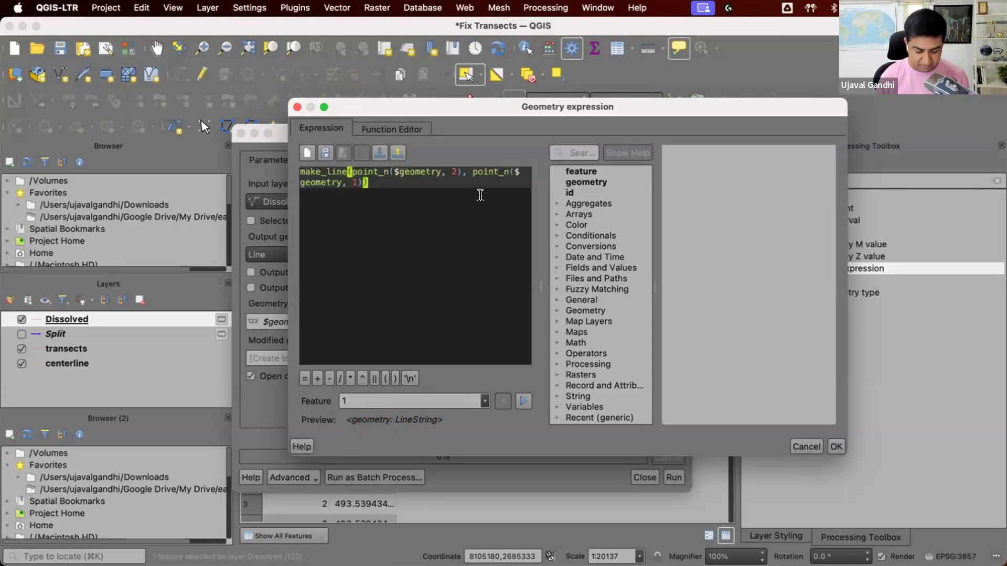
text(,)
text(make_line(point_n($geometry, 2), point_n($geometry, 1)))
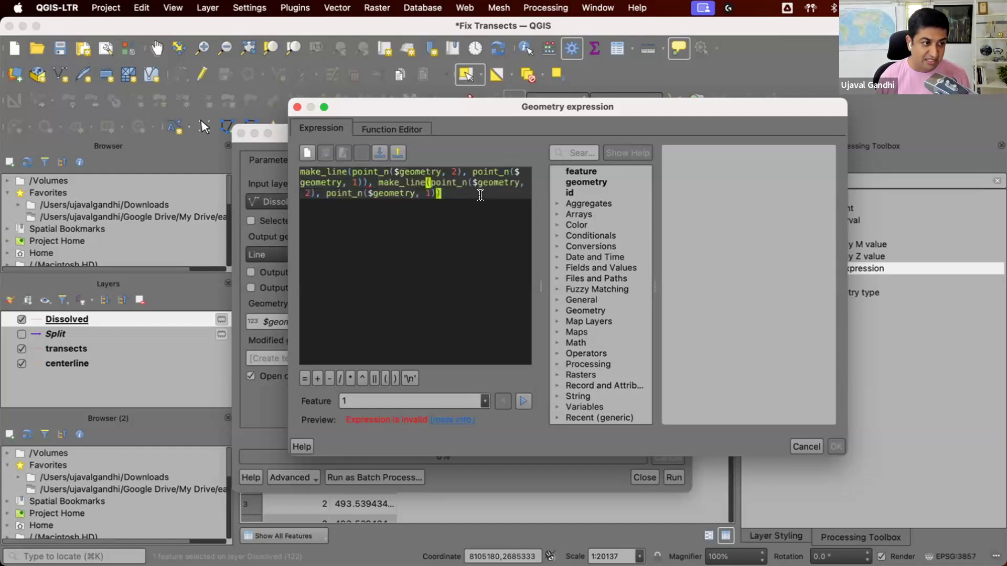
click(428, 195)
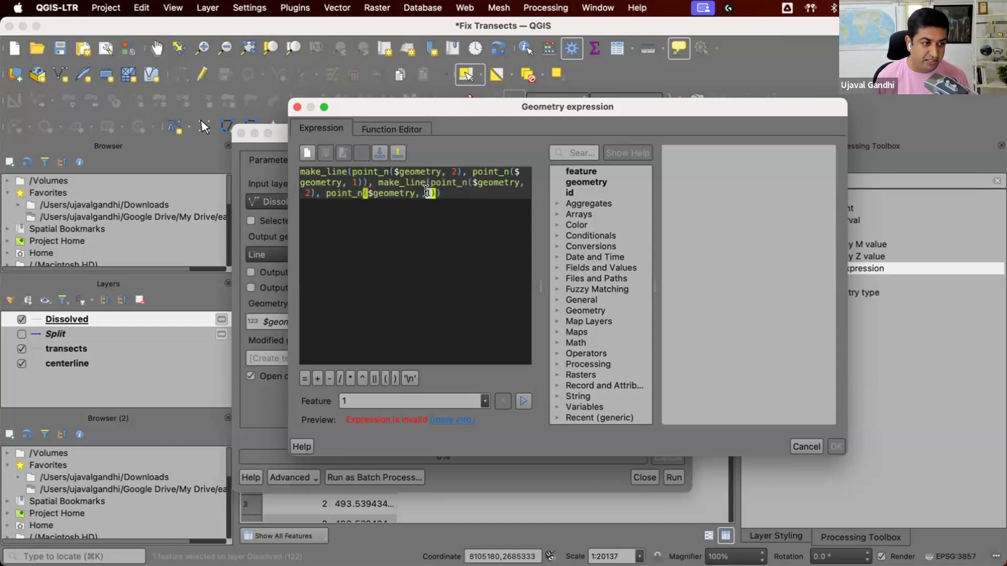
text(3)
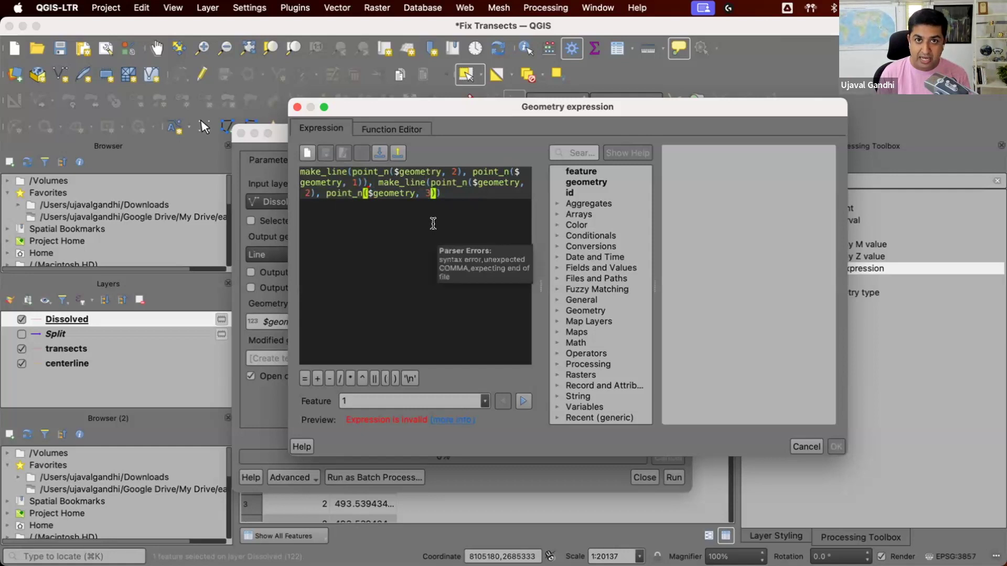
Step: Wrap both make_line calls in collect_geometries() and accept the expression
key(Up)
key(Up)
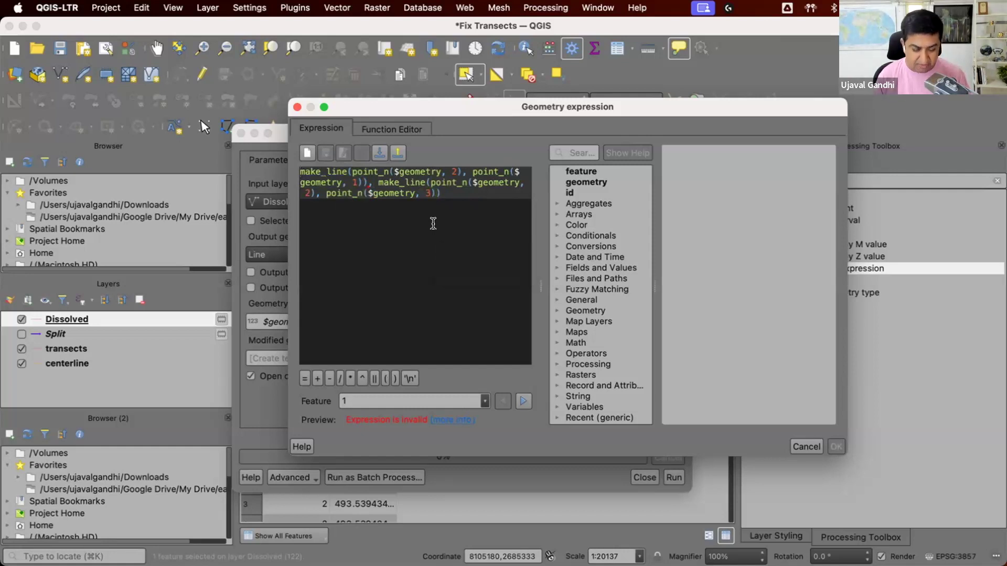
text(colle)
key(Return)
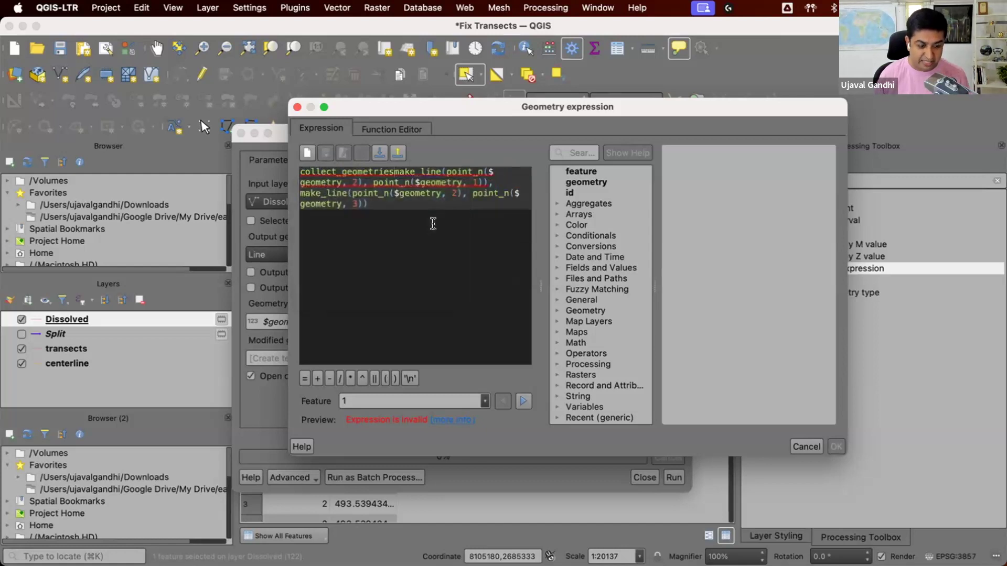
key(Down)
key(Down)
key(Down)
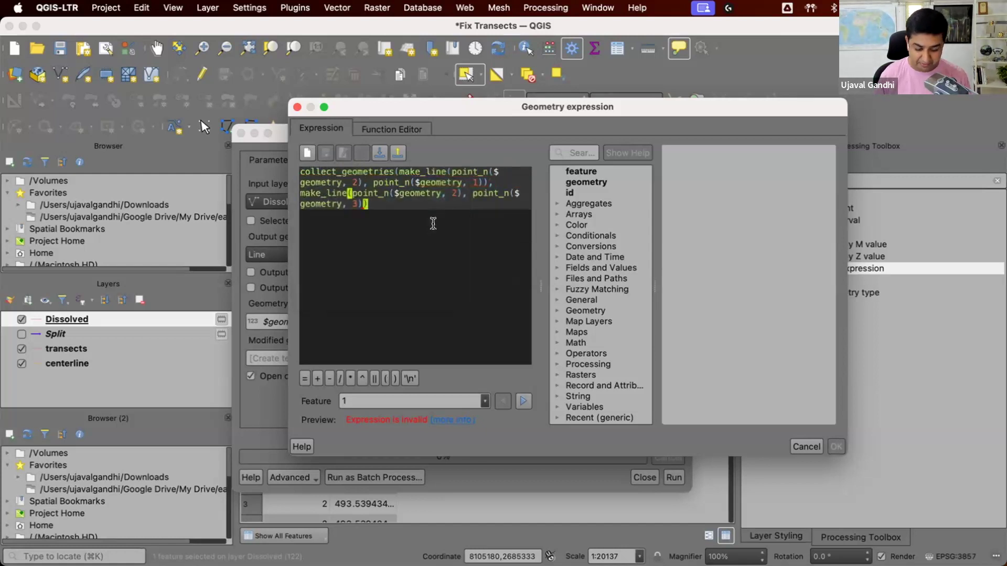
text())
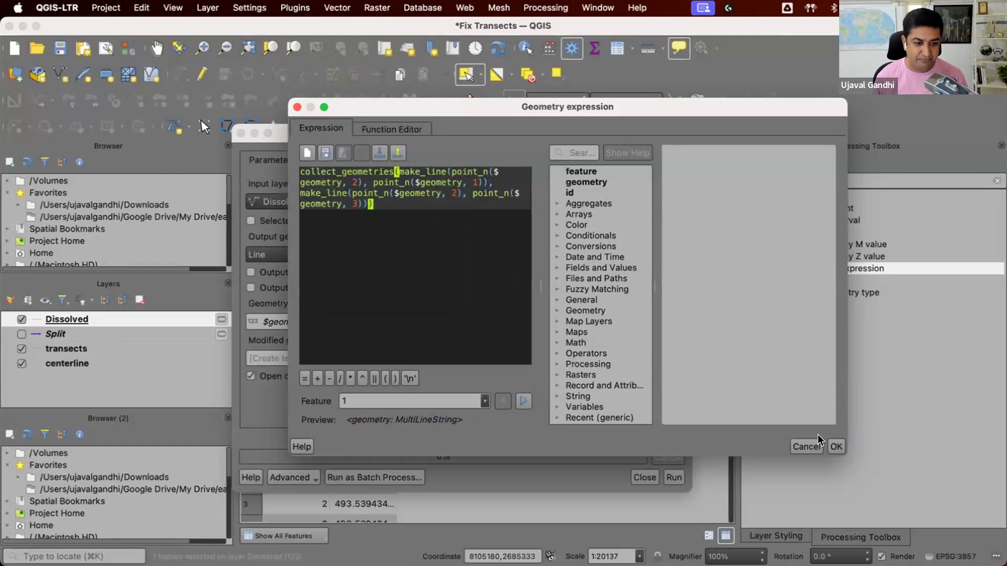
click(836, 447)
Step: Run Geometry by expression to create Modified geometry and inspect a transect
click(669, 478)
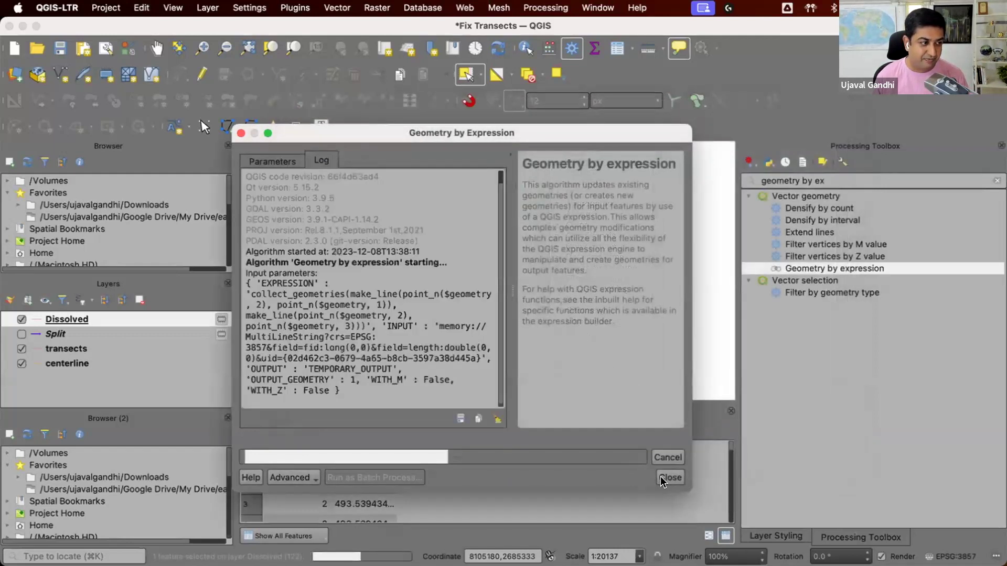
click(581, 478)
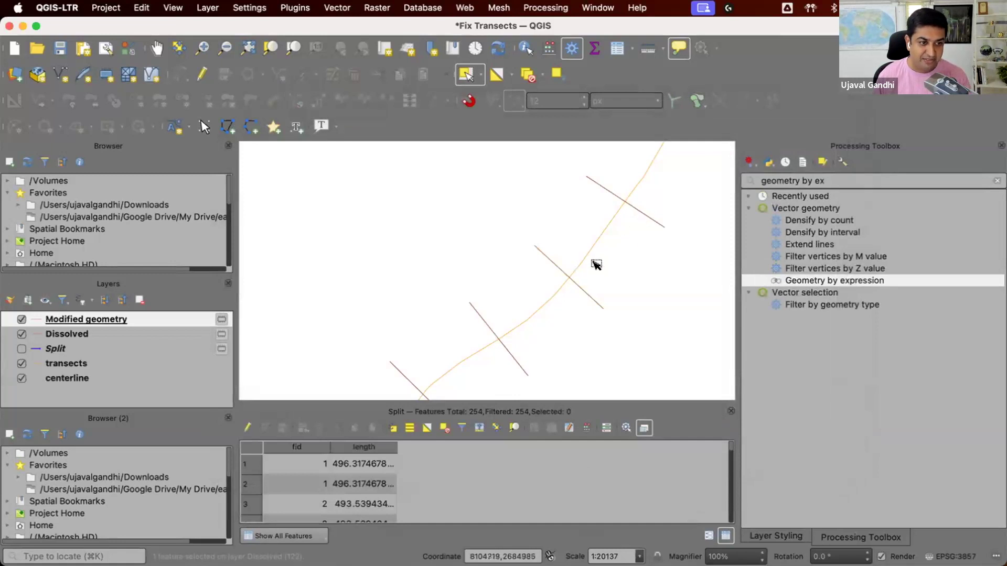
click(584, 292)
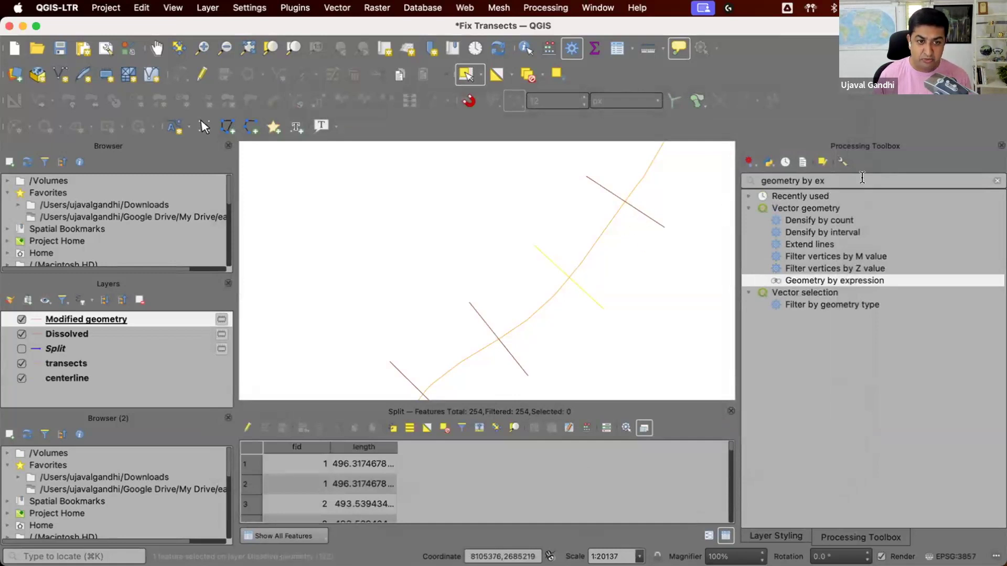
Step: Convert Modified geometry to single parts with Multipart to singleparts and check the separated halves
drag(862, 177, 683, 180)
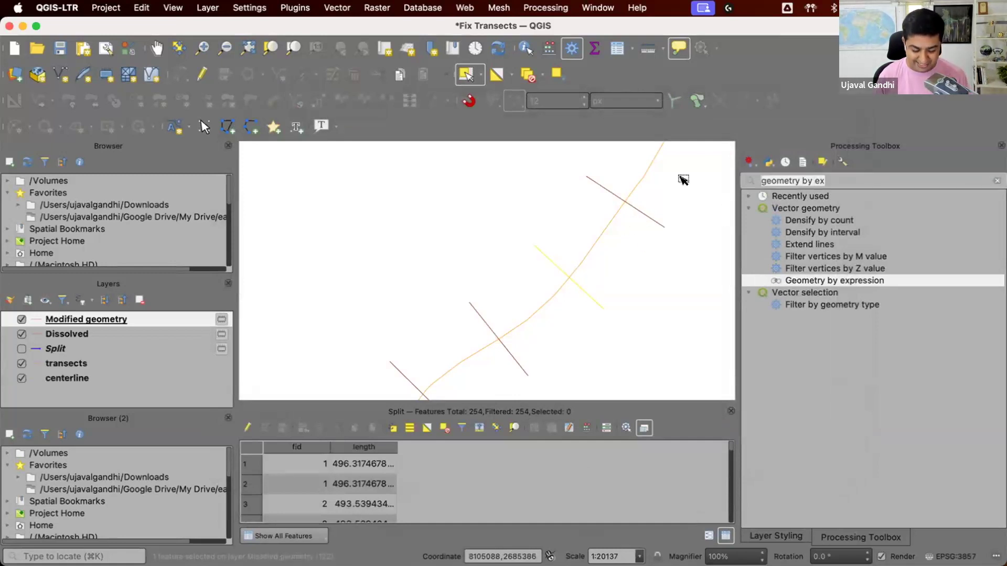
text(multi)
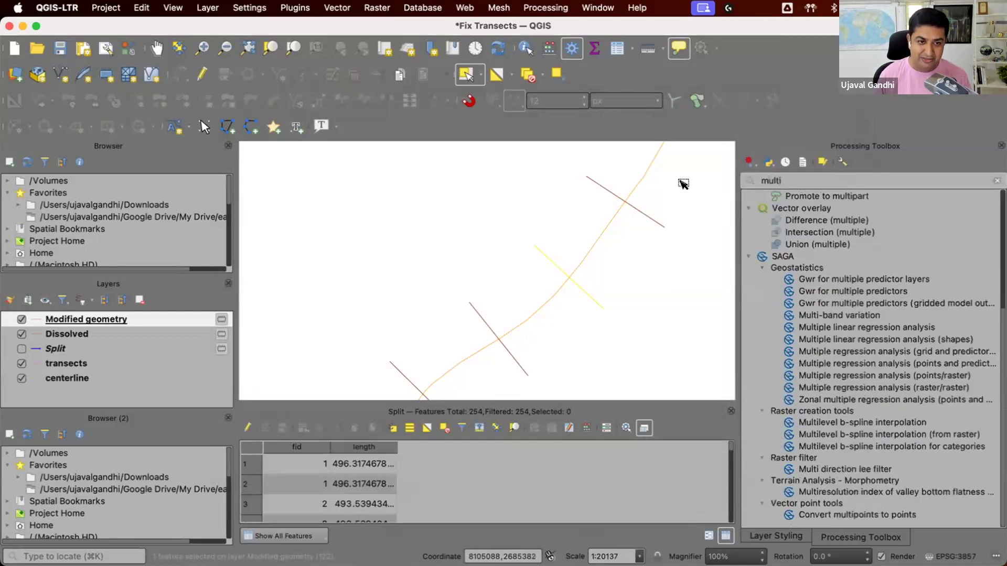
scroll(863, 216, up, 5)
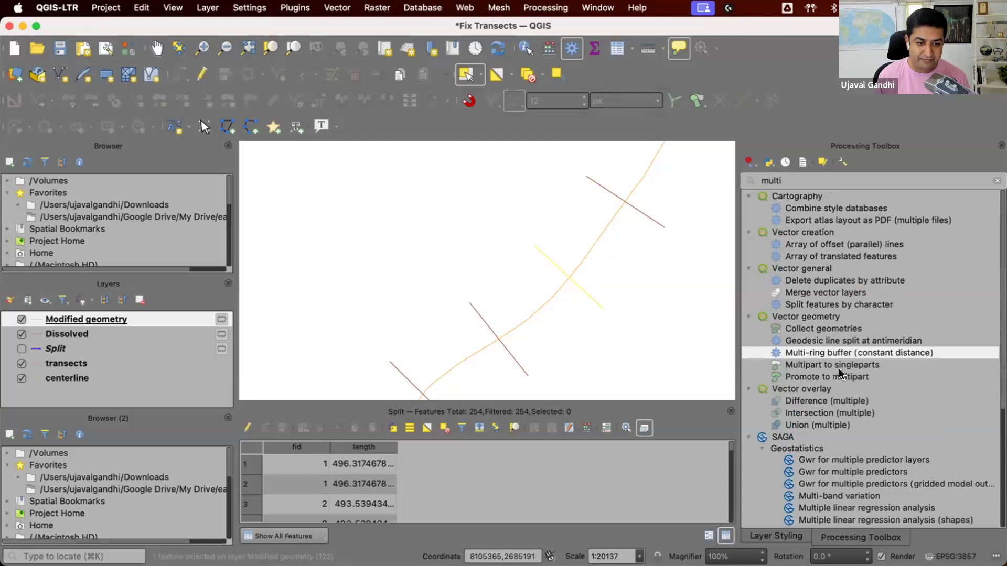
double_click(835, 366)
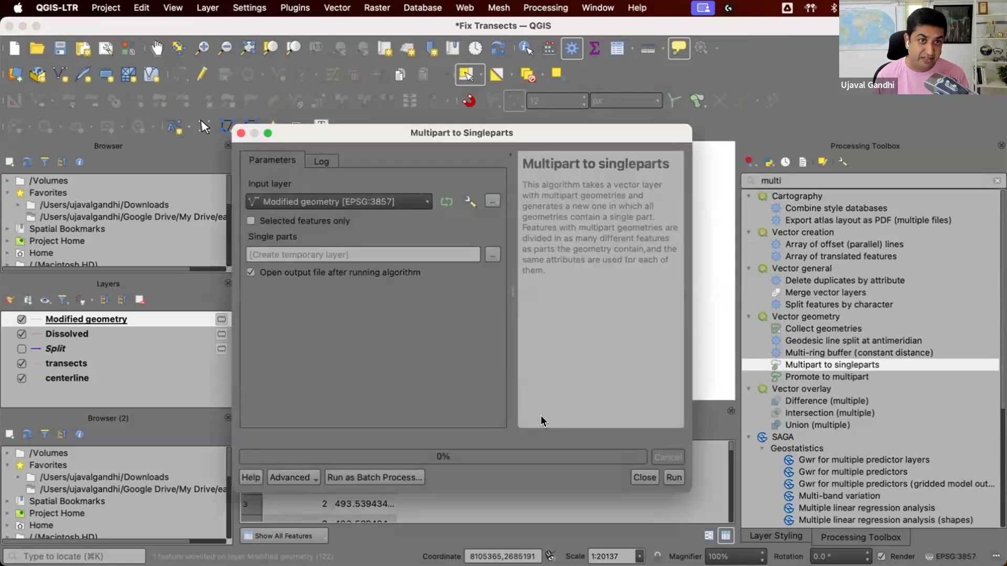
click(674, 478)
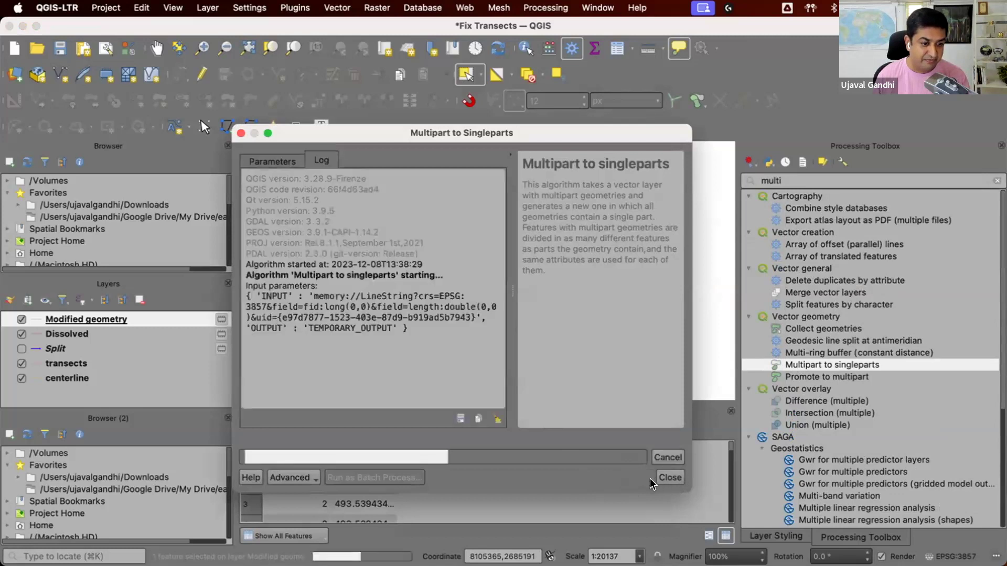
click(587, 478)
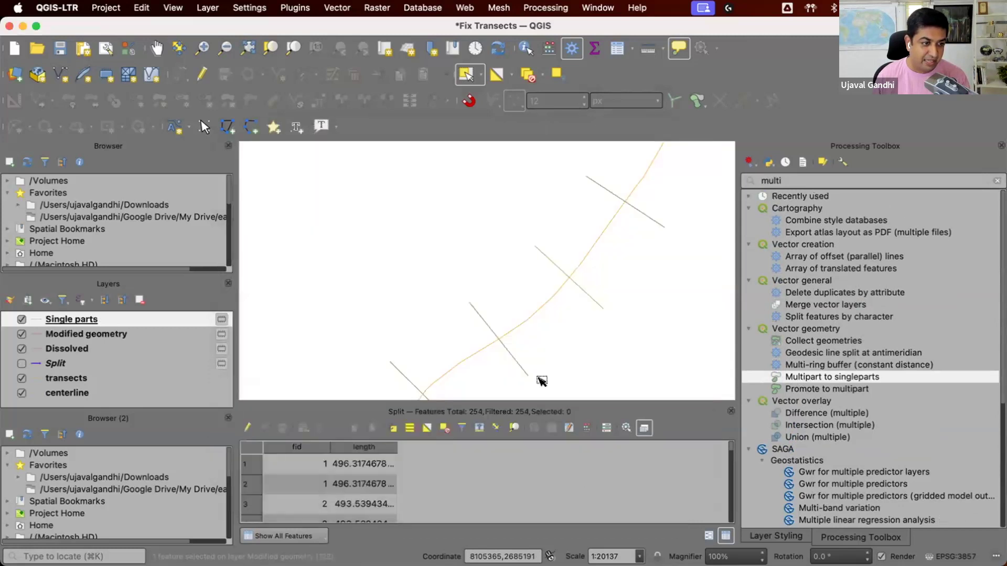
click(557, 271)
shift+click(579, 288)
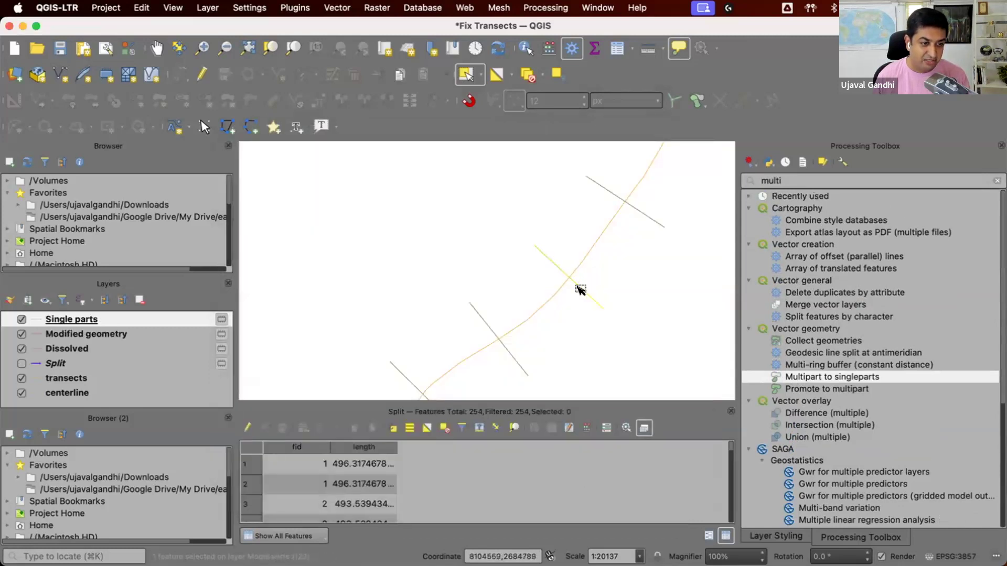
Step: Copy Split's full style onto Single parts and clear the map selection
right_click(115, 364)
mouse_move(178, 334)
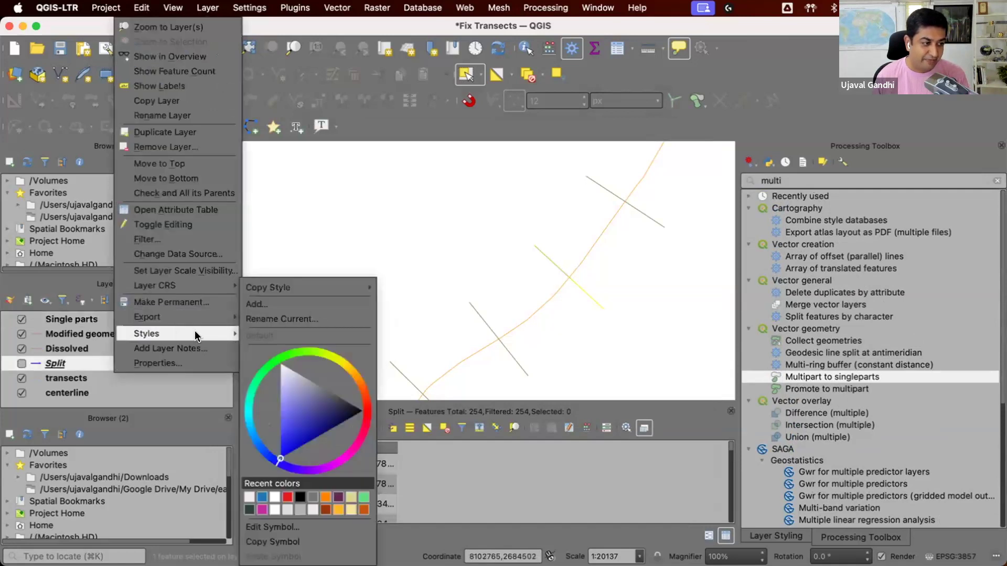
mouse_move(321, 292)
click(392, 288)
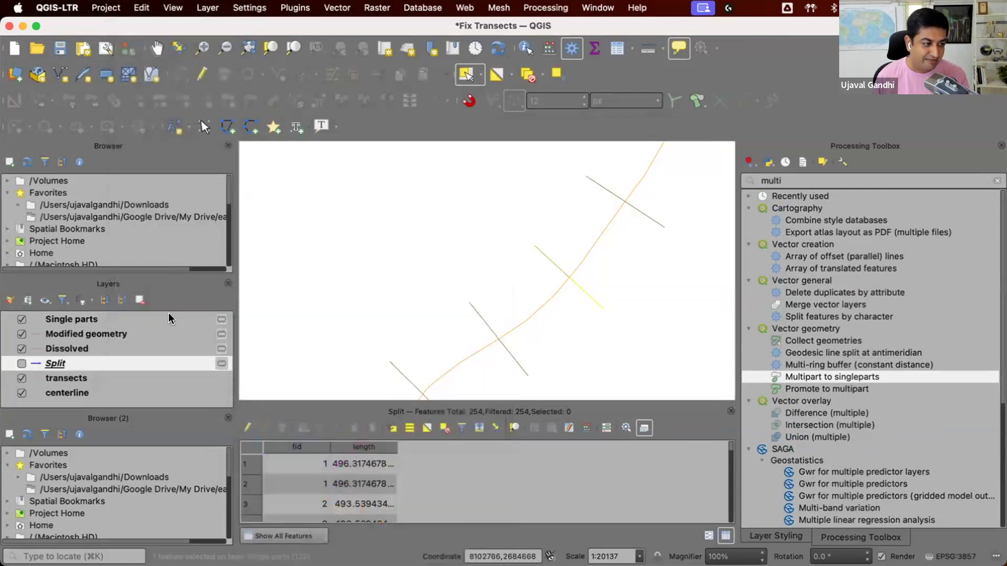
right_click(169, 319)
mouse_move(241, 305)
mouse_move(367, 288)
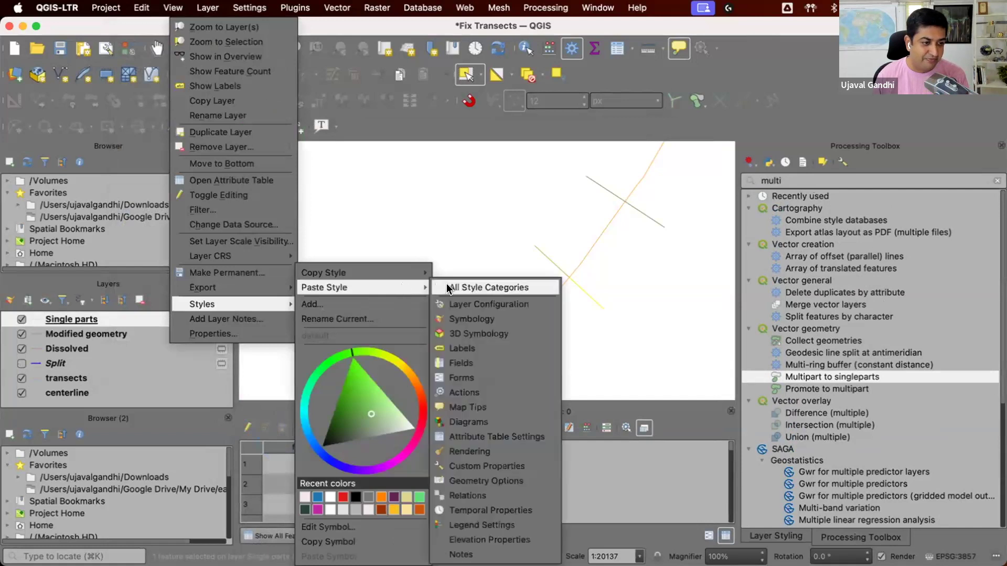
click(449, 288)
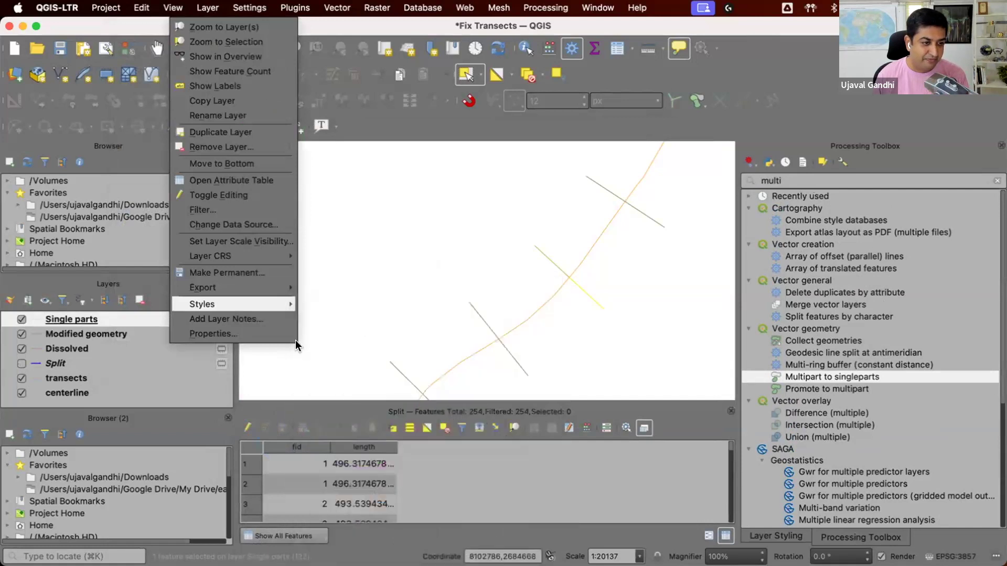
click(531, 77)
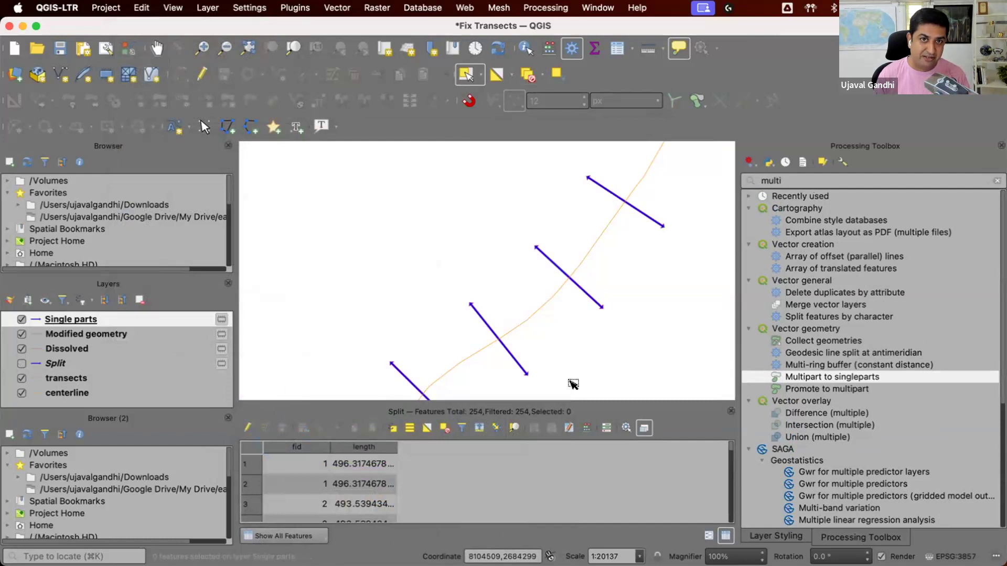
Step: Run Extend lines on Single parts with a 25 m end distance
click(997, 180)
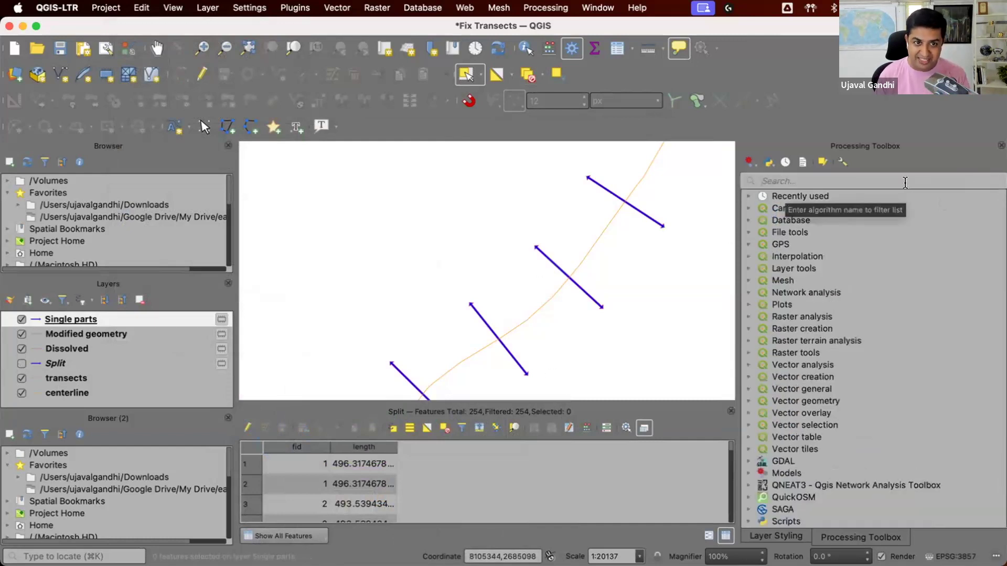
text(exten)
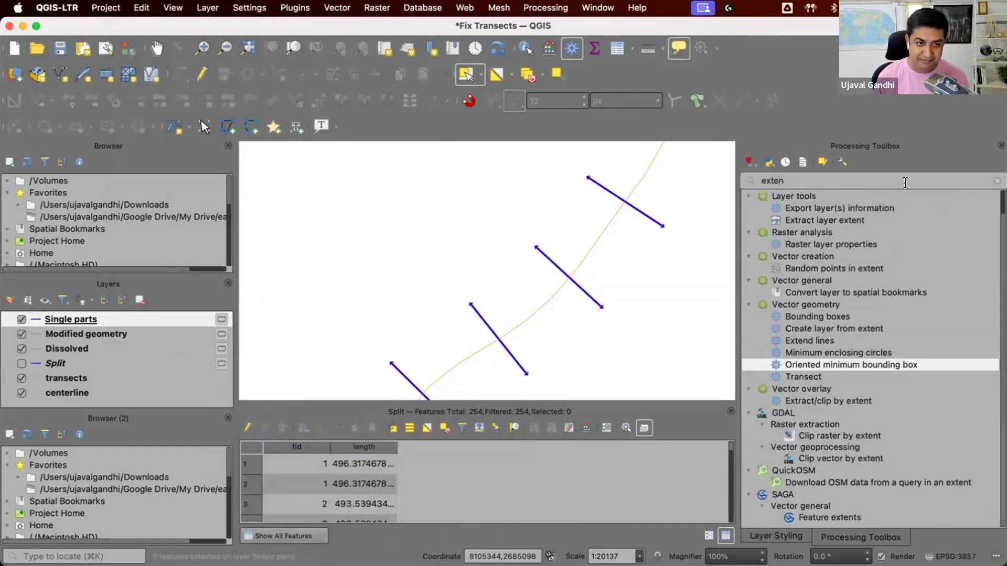
text(d)
double_click(849, 210)
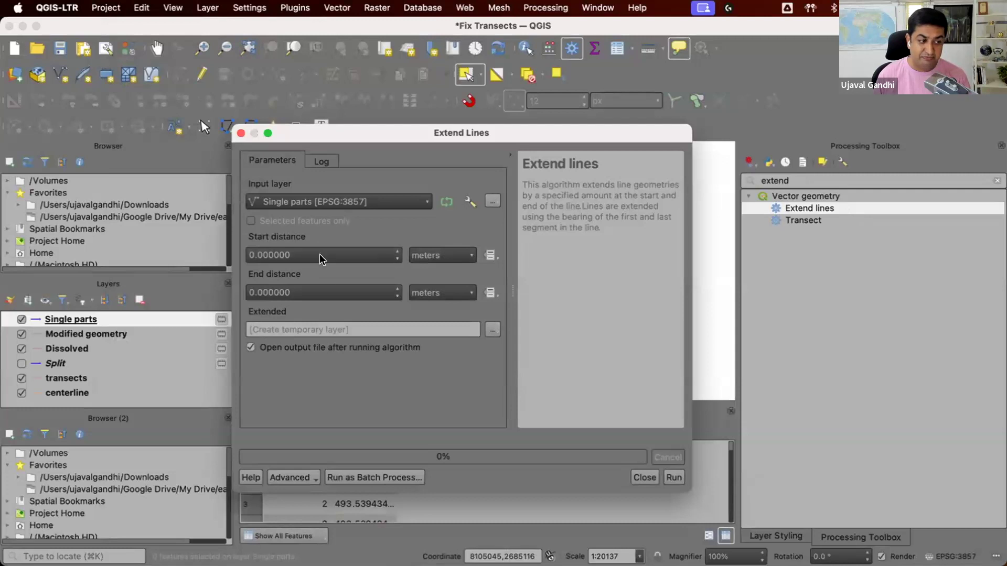
double_click(303, 292)
text(25)
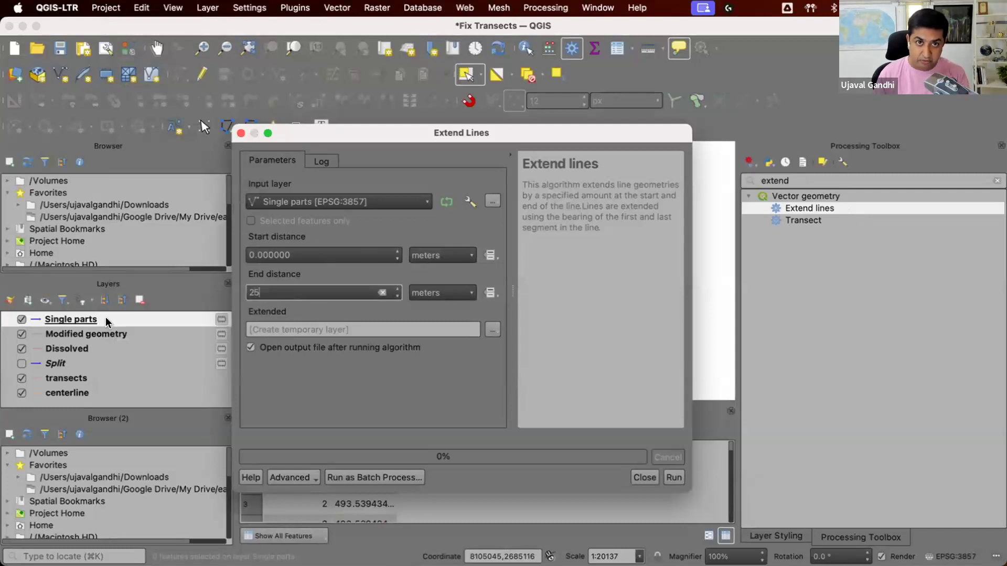
click(666, 477)
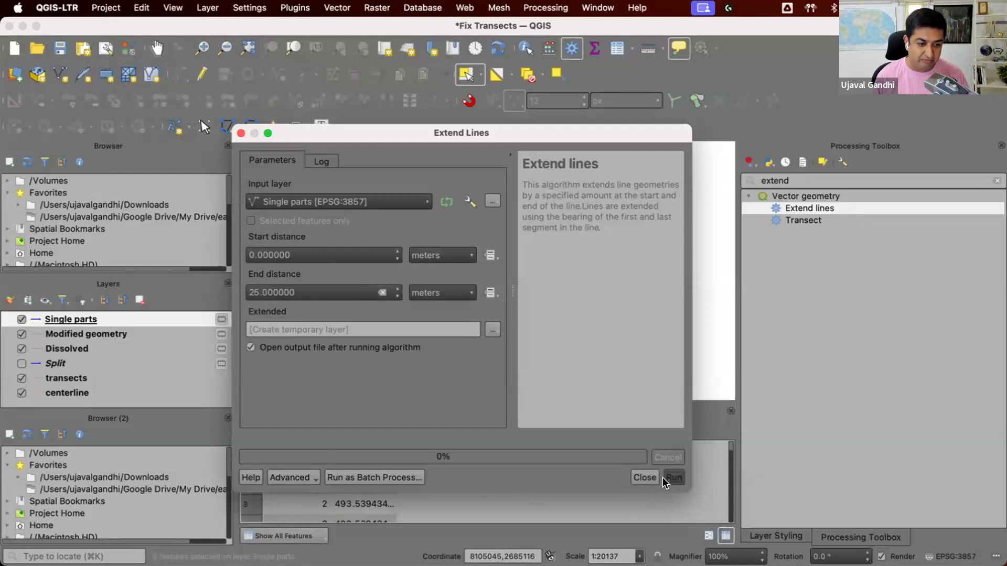
click(580, 478)
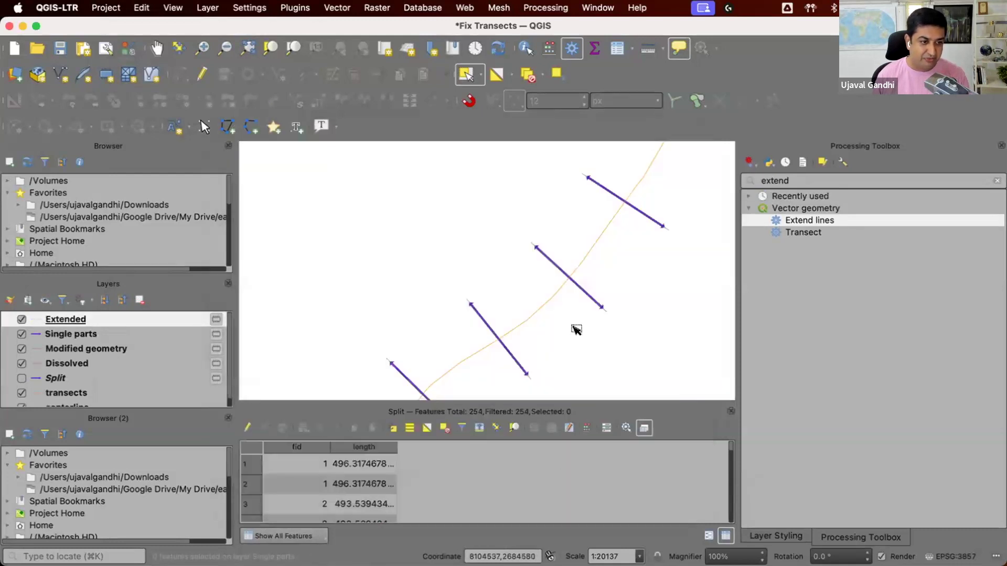
scroll(535, 254, up, 1)
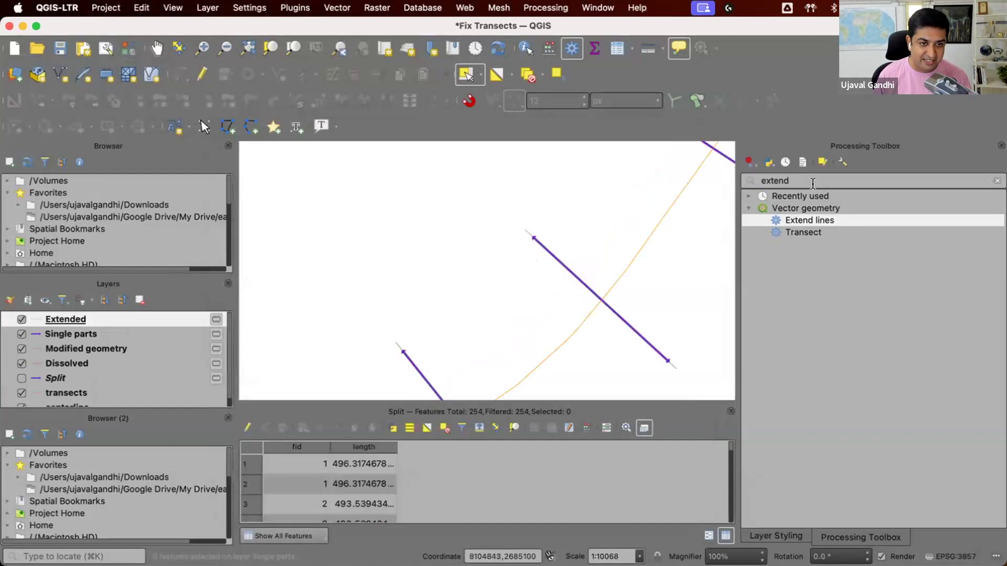
Step: Run Split lines by maximum length on Extended with a 250 m maximum
key(BackSpace)
key(BackSpace)
key(BackSpace)
key(BackSpace)
key(BackSpace)
key(BackSpace)
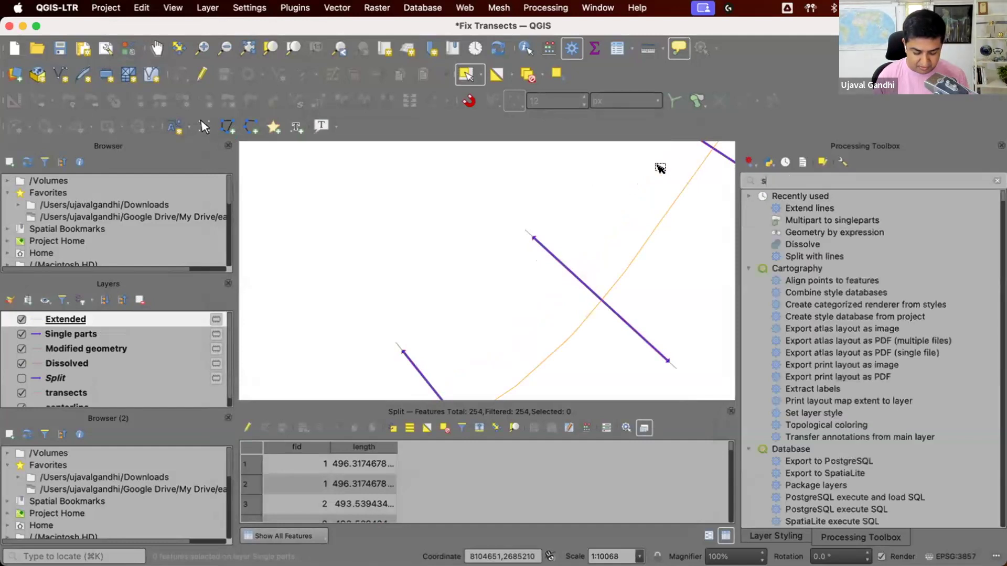
text(split)
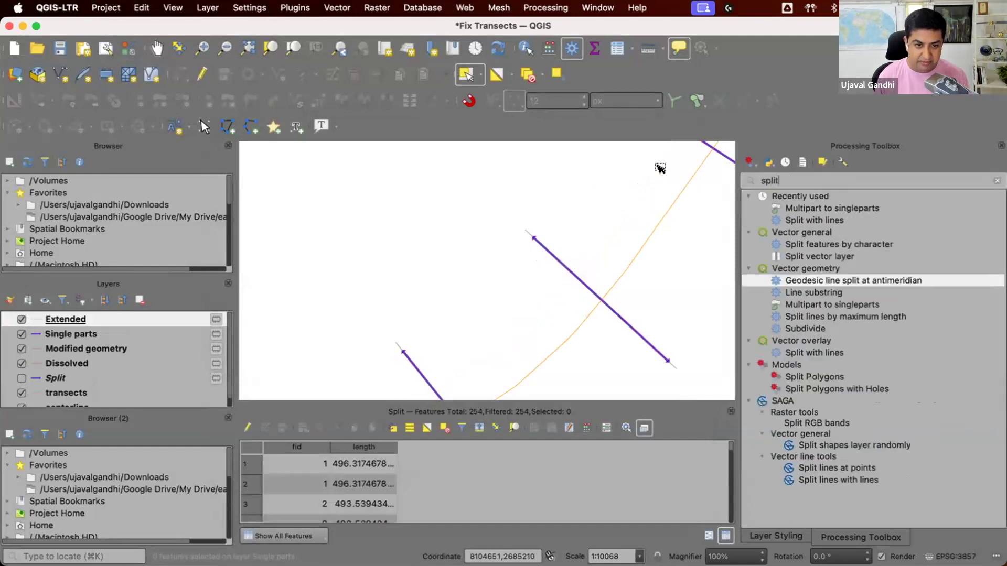
click(858, 317)
double_click(858, 317)
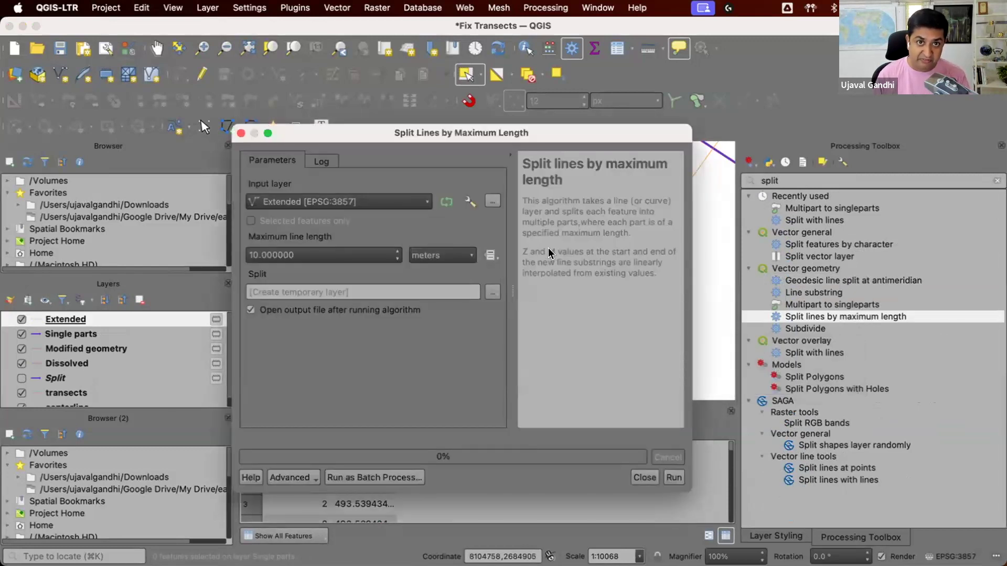
triple_click(294, 255)
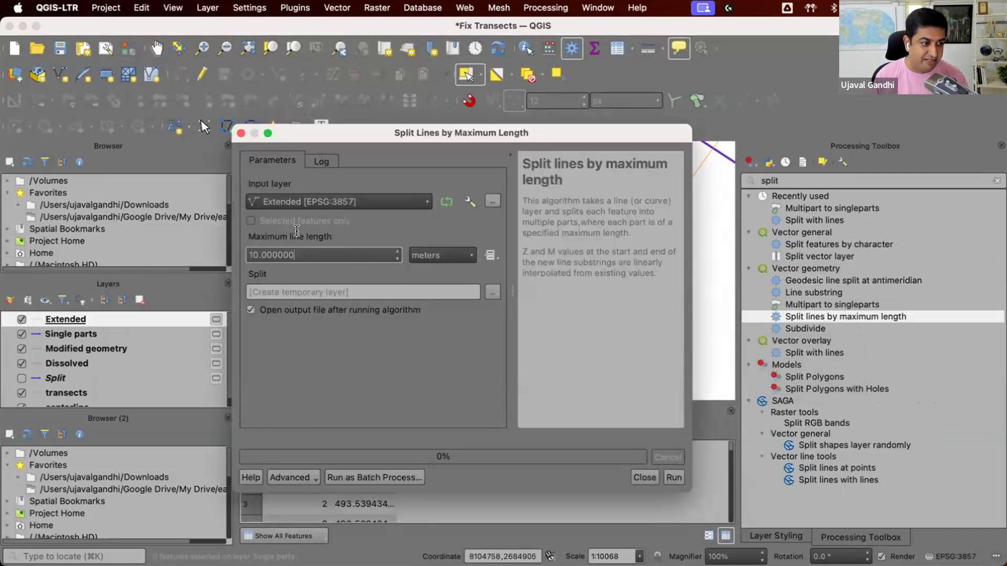
text(250)
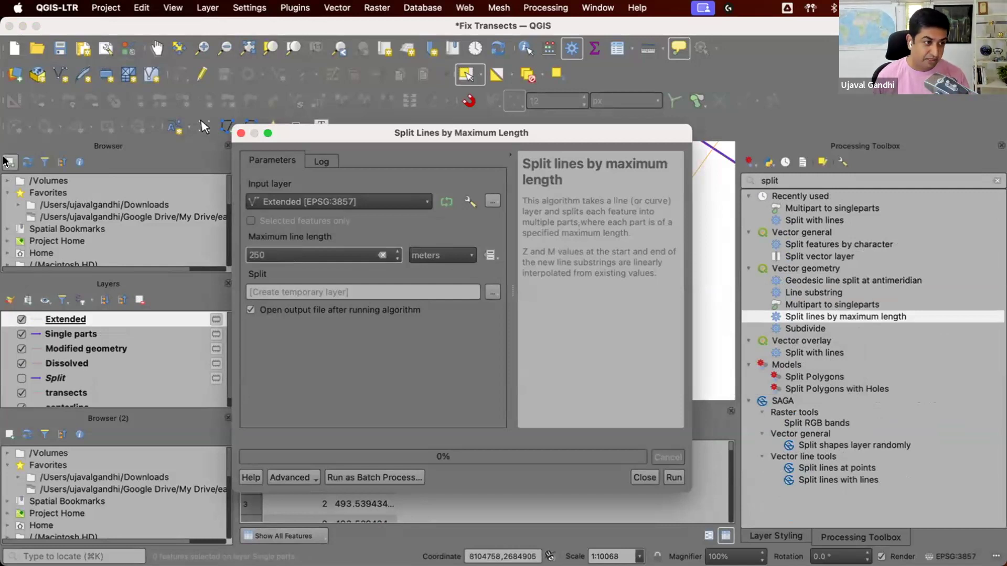
click(678, 477)
click(582, 475)
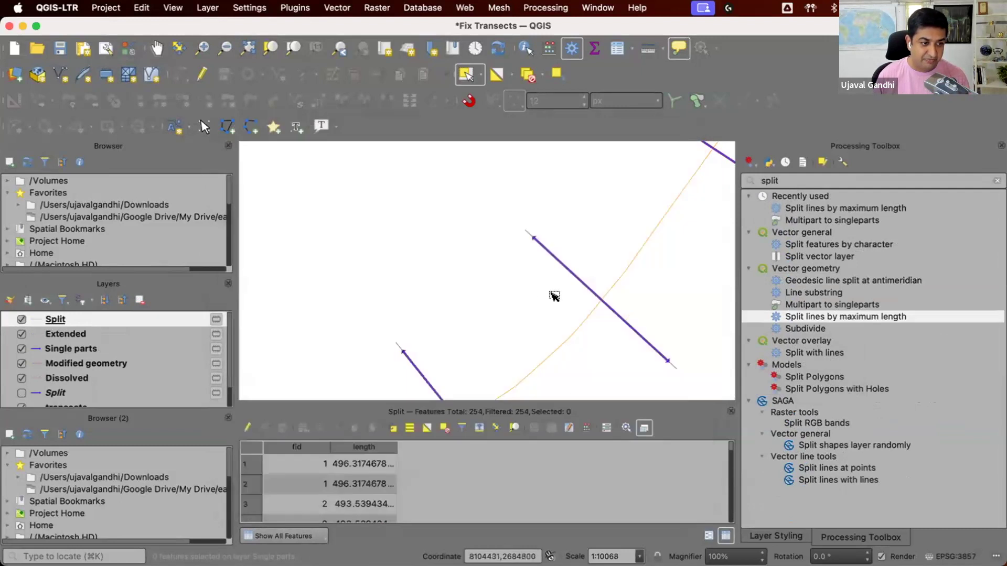
Step: Hide Extended, Single parts, Modified geometry and Dissolved, then inspect a split piece
click(21, 334)
click(21, 348)
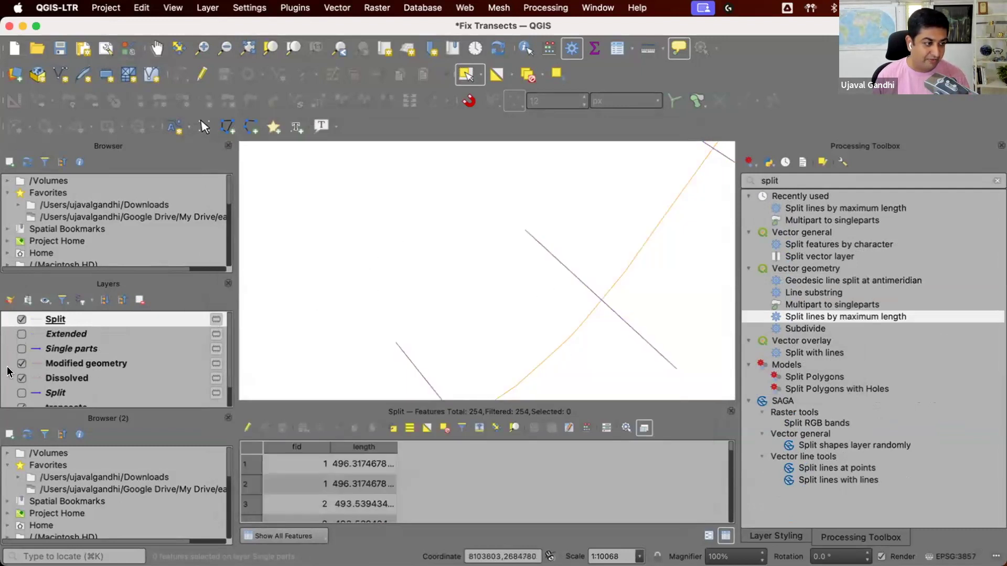
click(21, 363)
click(22, 378)
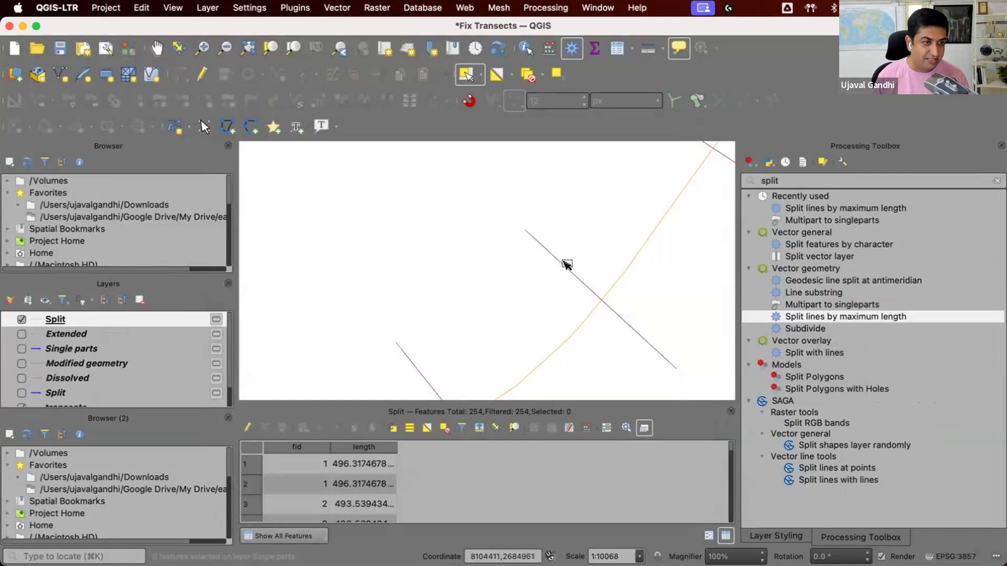
click(565, 265)
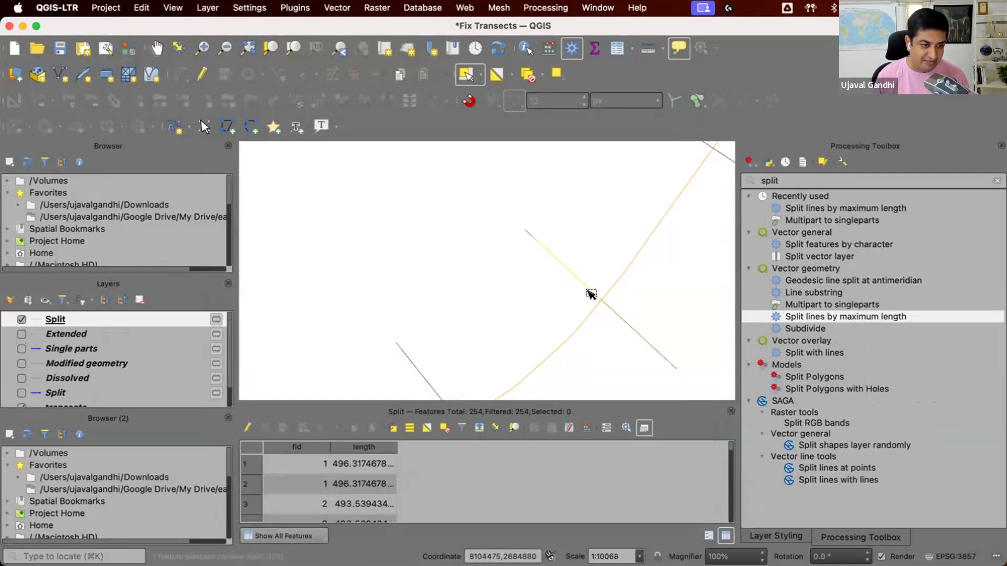
key(ctrl+a)
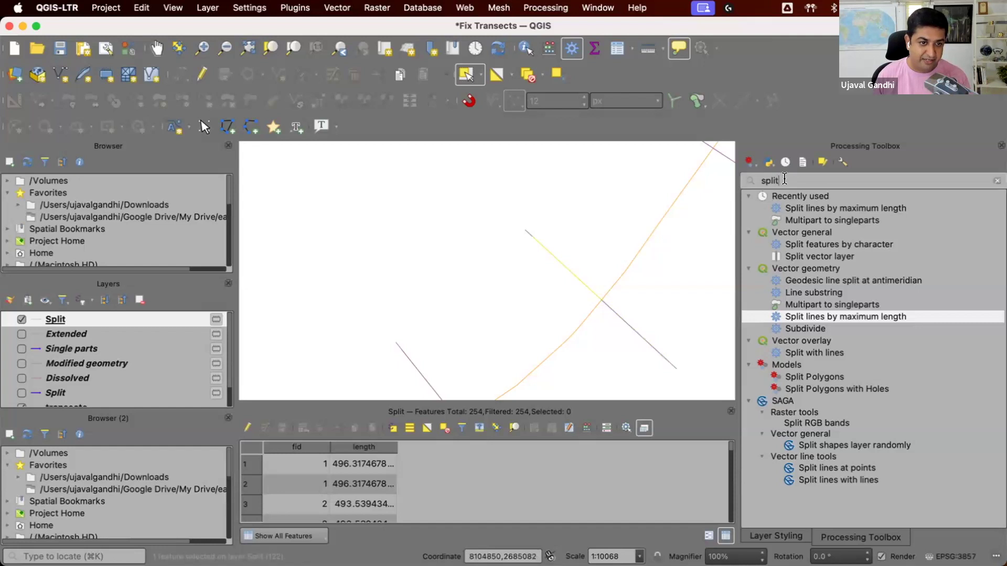
Step: Run Extract by expression on Split with length($geometry) > 50
text(extract by e)
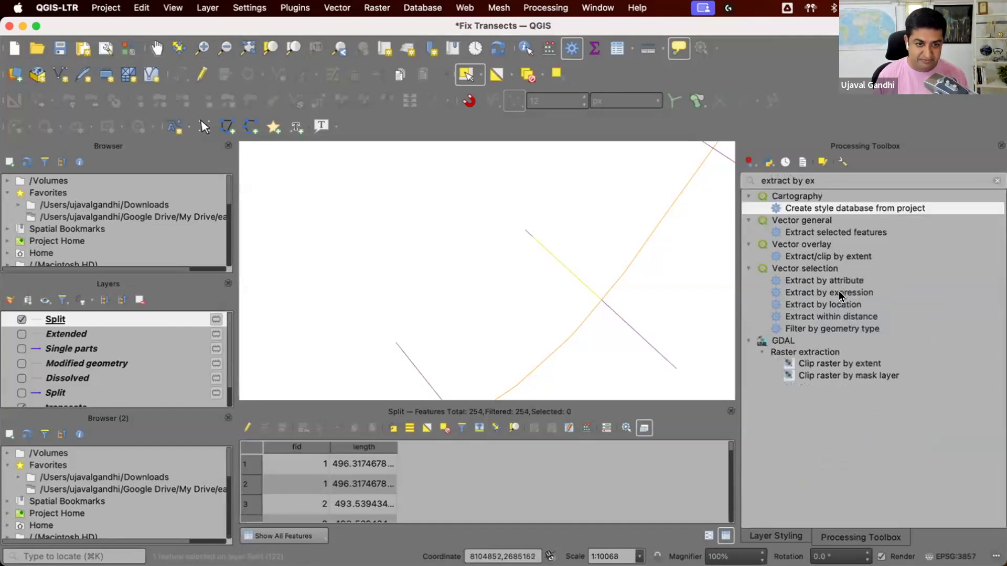
text(x)
double_click(843, 291)
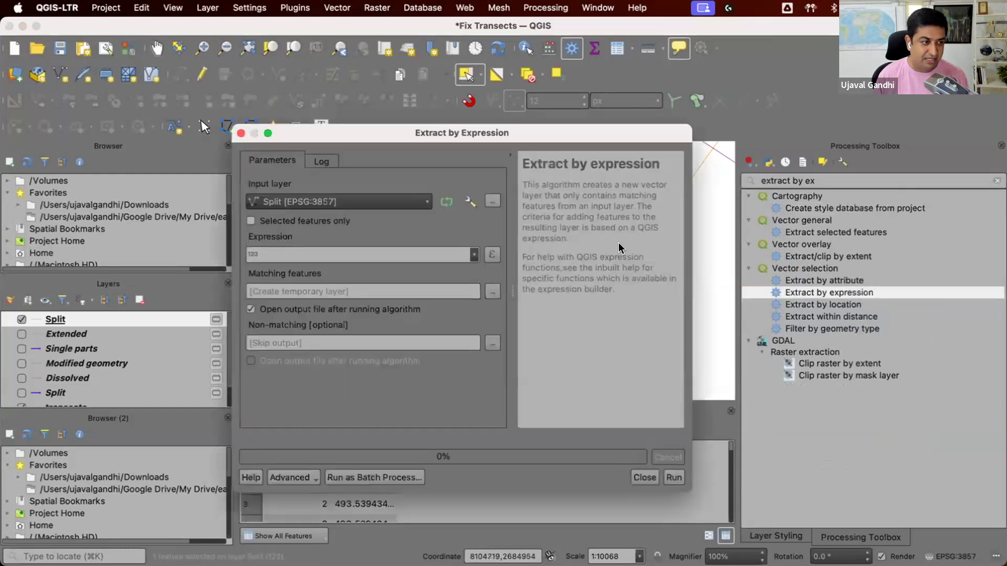
click(437, 252)
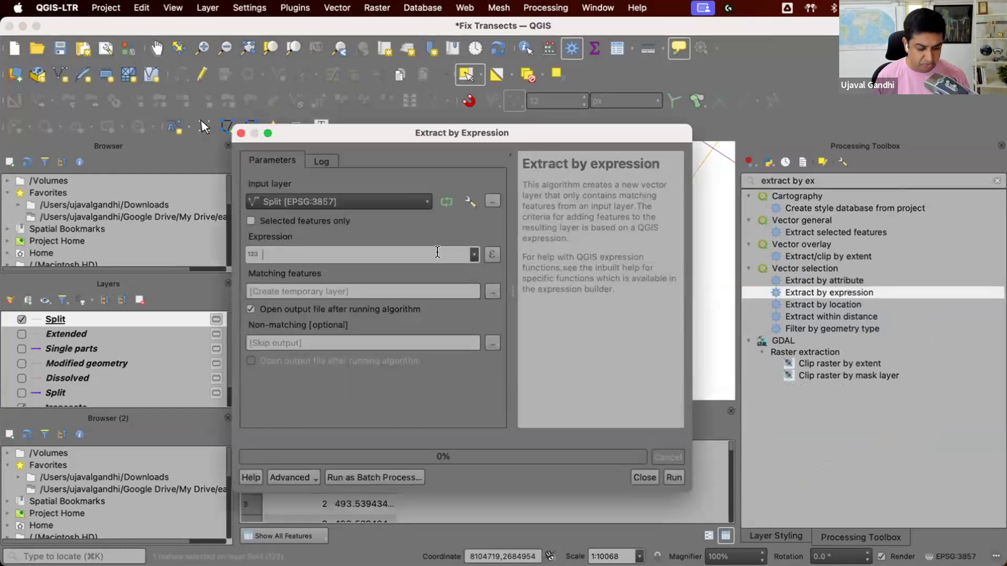
text(geom)
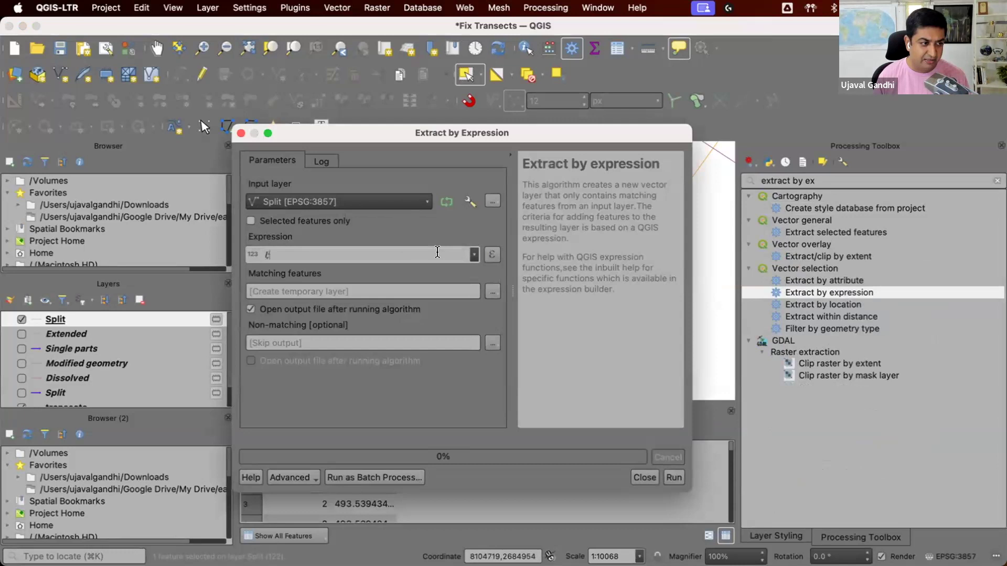
text(length)
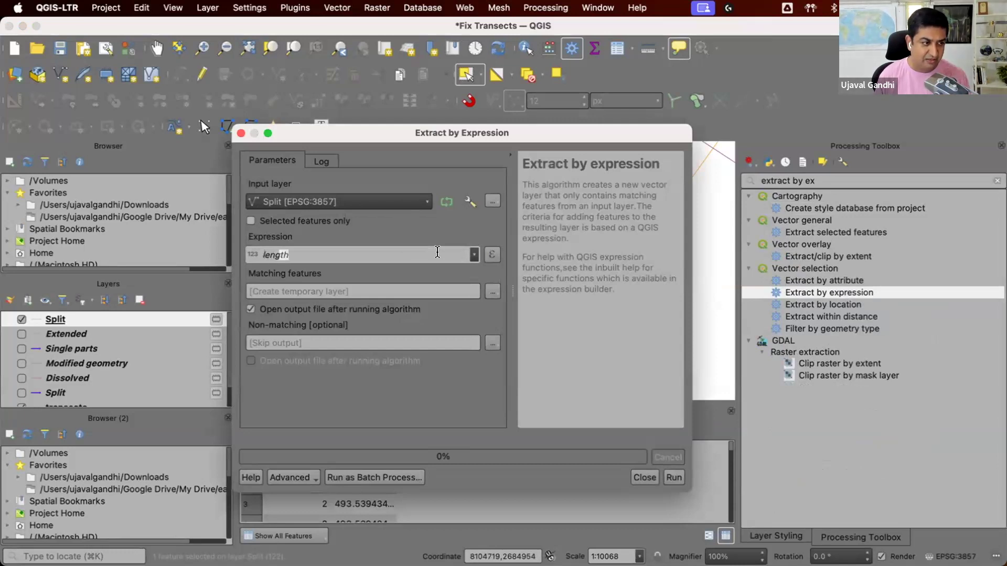
text(($geometry))
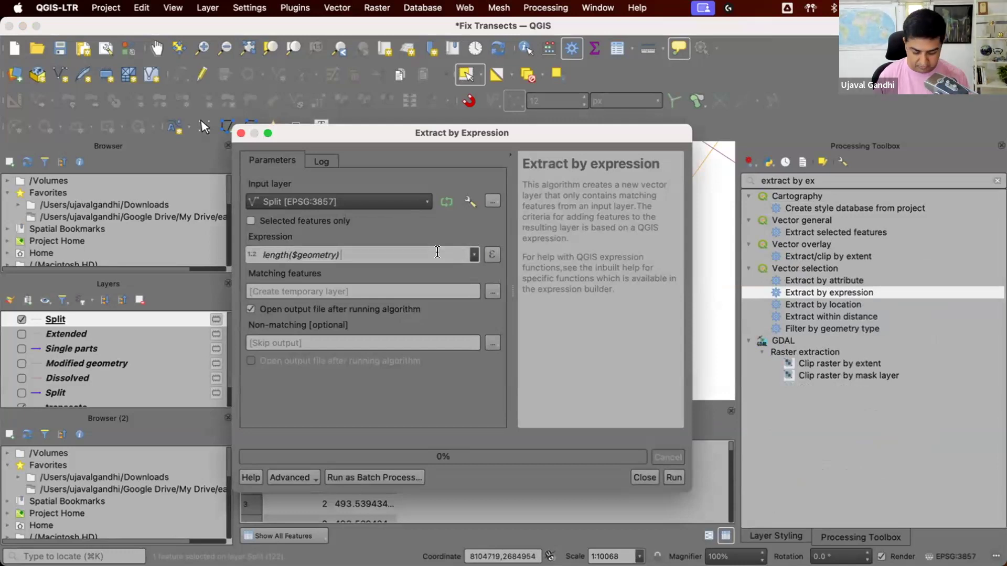
text( > 50)
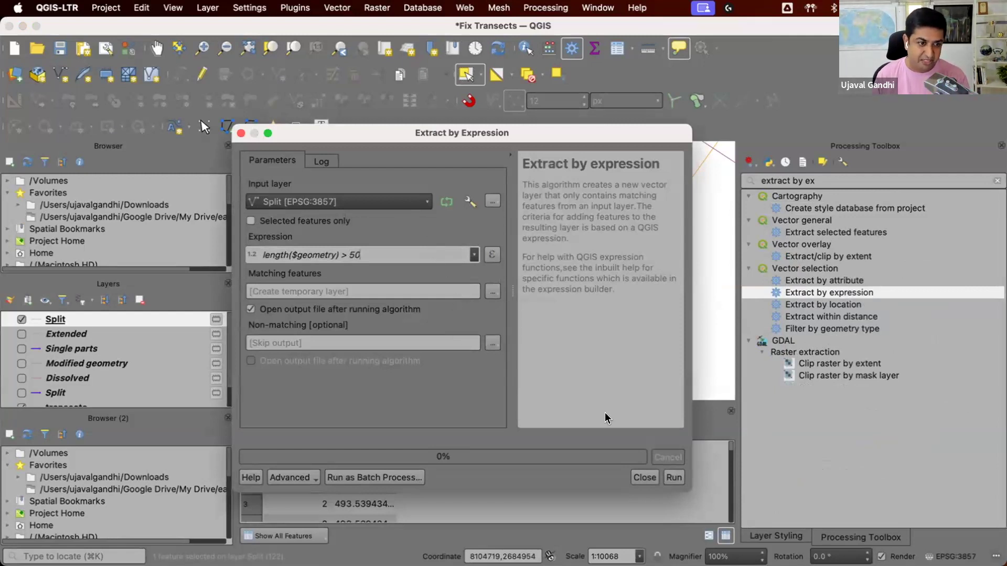
click(674, 477)
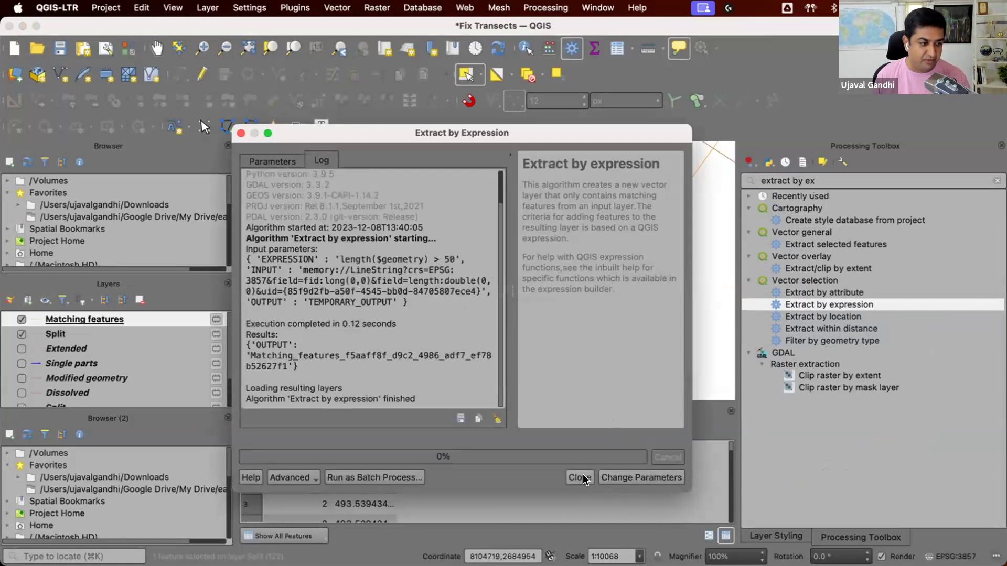
click(582, 477)
Step: Hide the Split layer and inspect a remaining transect piece
click(22, 334)
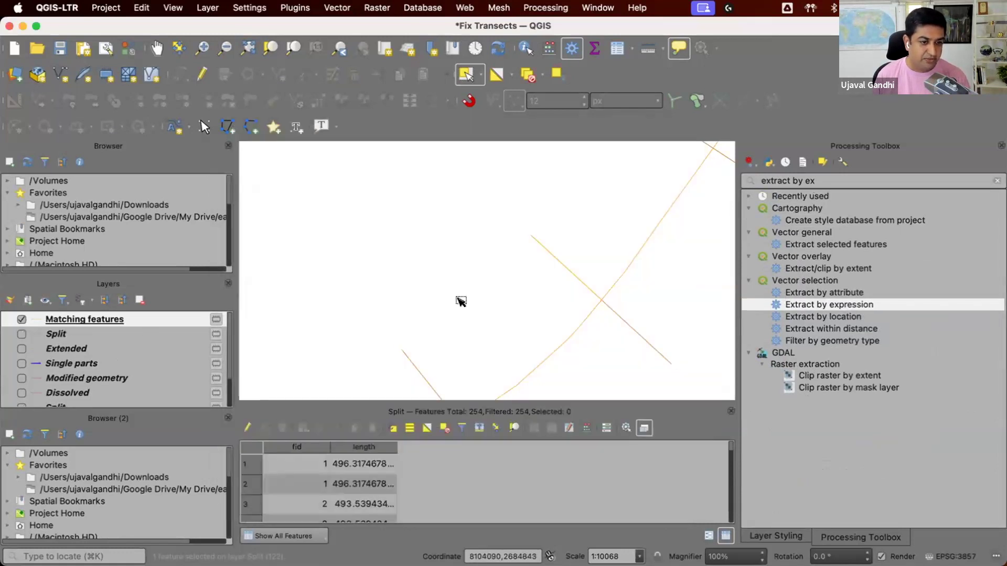
click(564, 269)
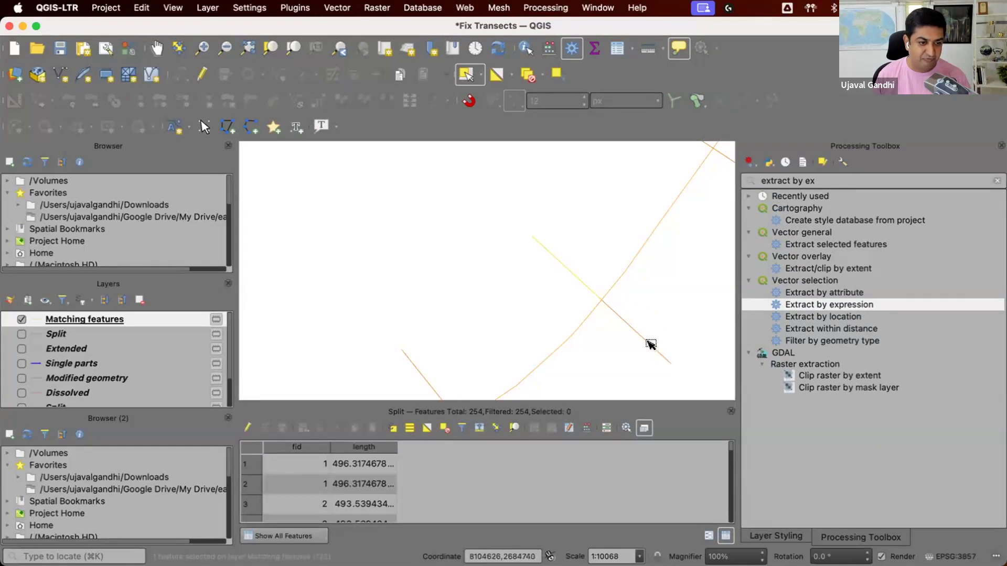
mouse_move(644, 338)
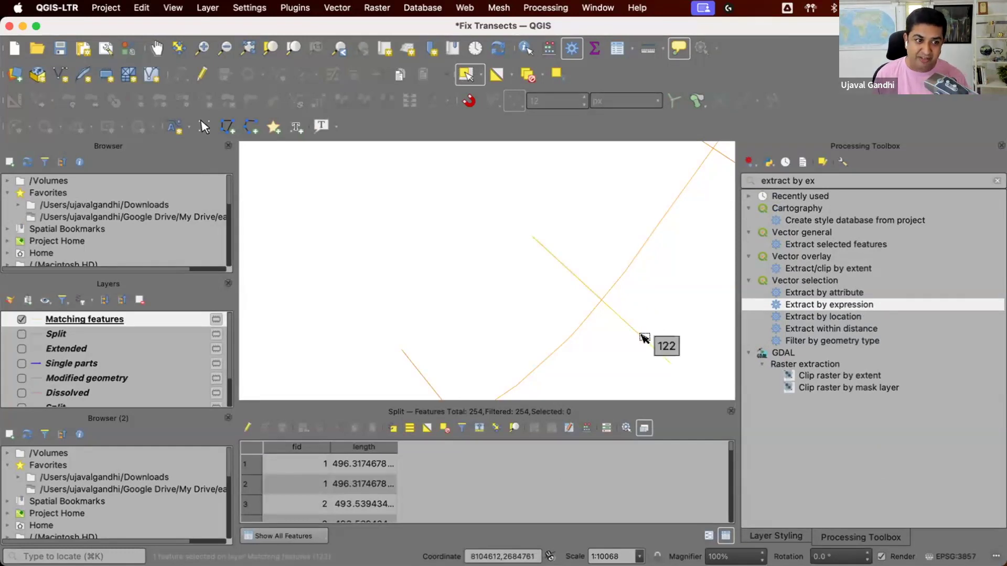
click(799, 180)
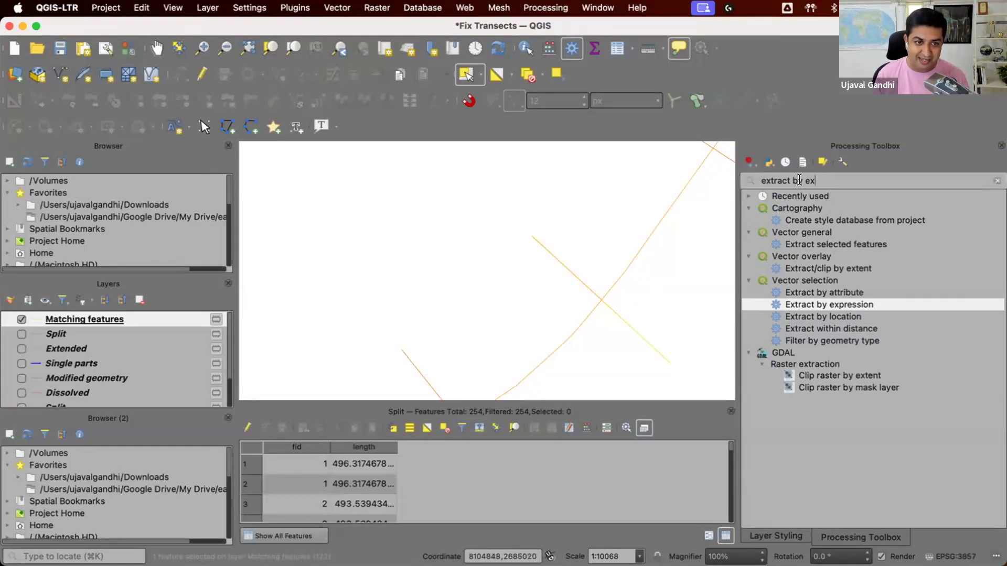
key(super+a)
Step: Dissolve Matching features by fid, then hide Matching features and inspect a dissolved line
text(diso)
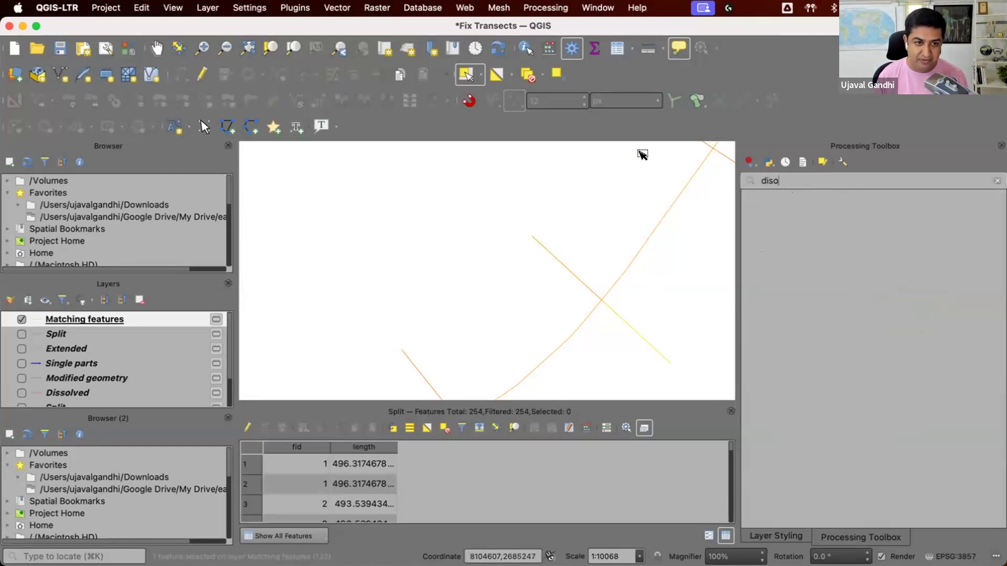
key(BackSpace)
text(s)
click(797, 222)
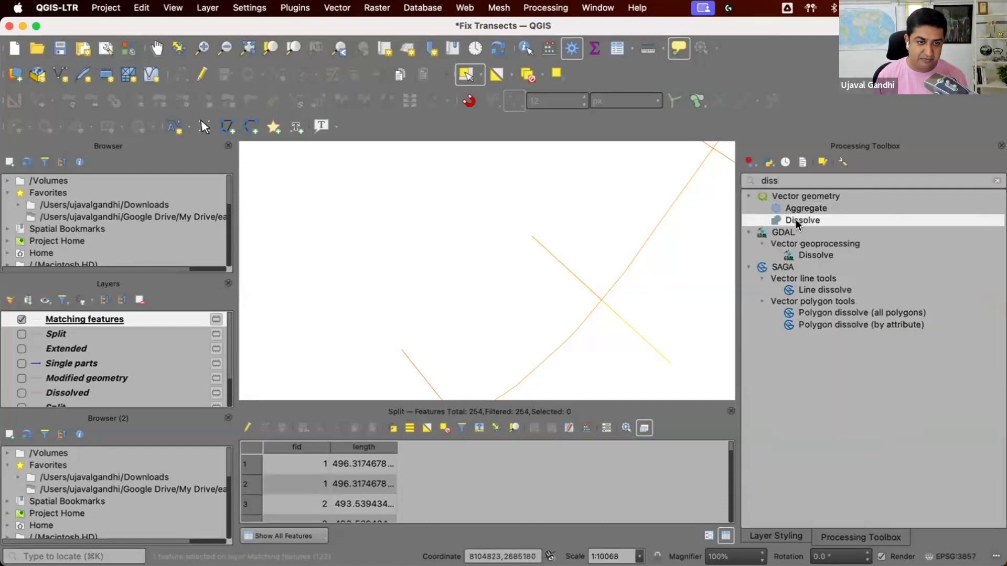
double_click(797, 221)
click(489, 257)
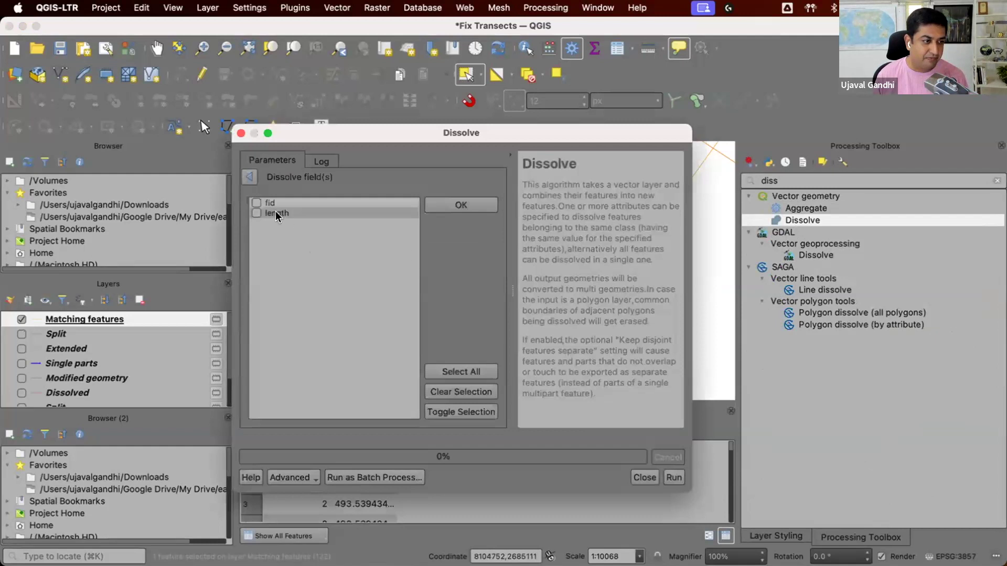
click(257, 202)
click(461, 205)
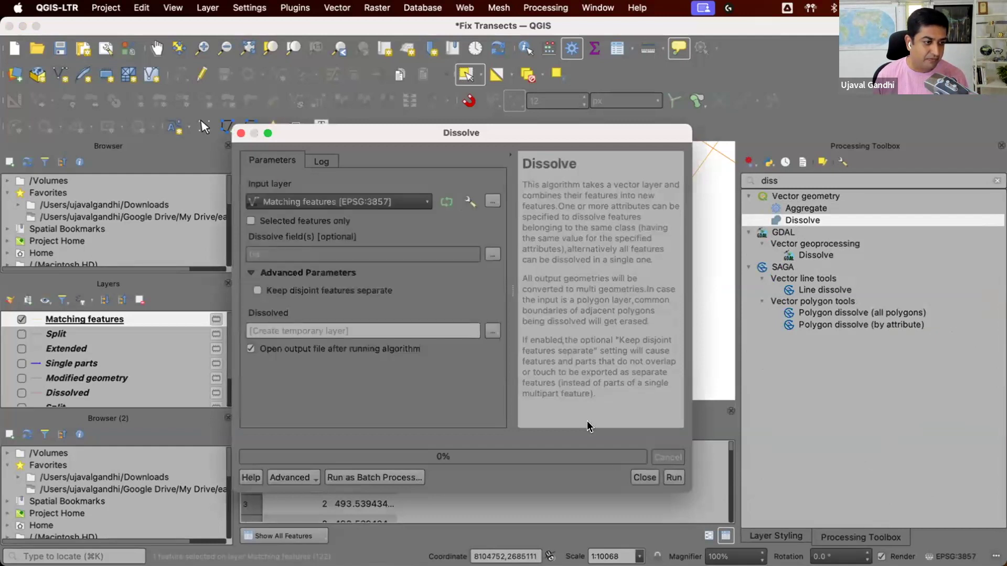
click(673, 477)
click(582, 478)
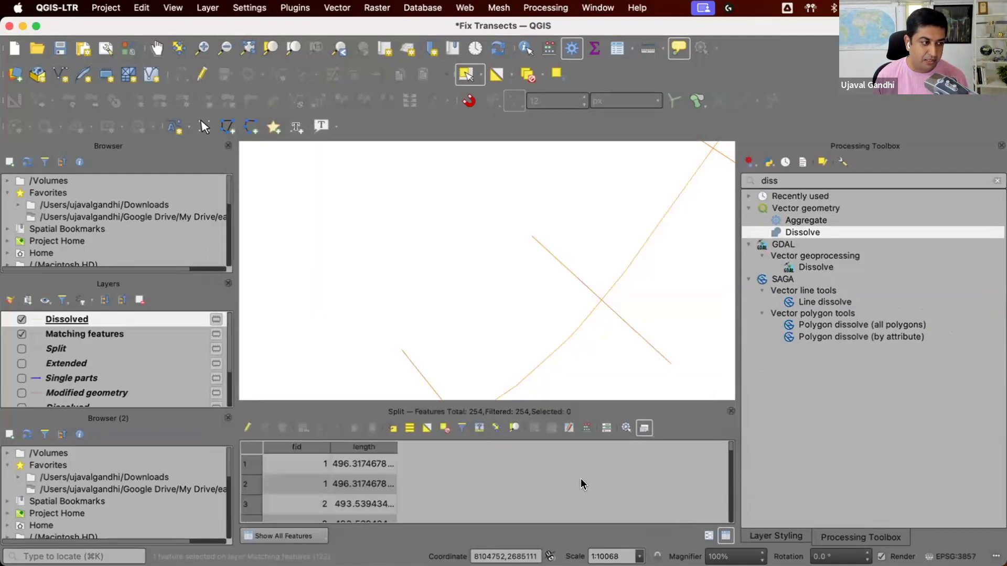
click(21, 335)
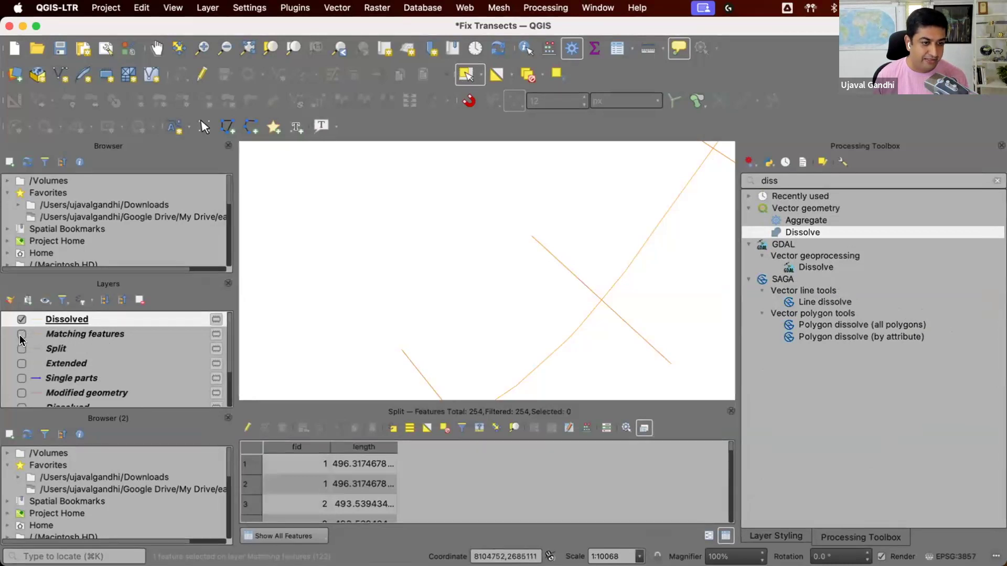
click(565, 271)
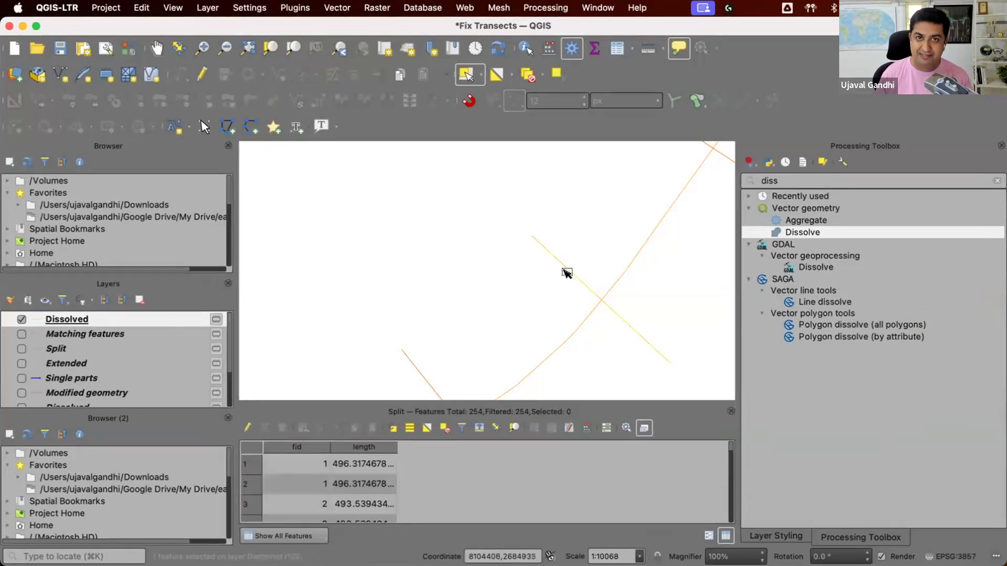
Step: Run Add geometry attributes on the Dissolved layer
double_click(855, 179)
text(add ge)
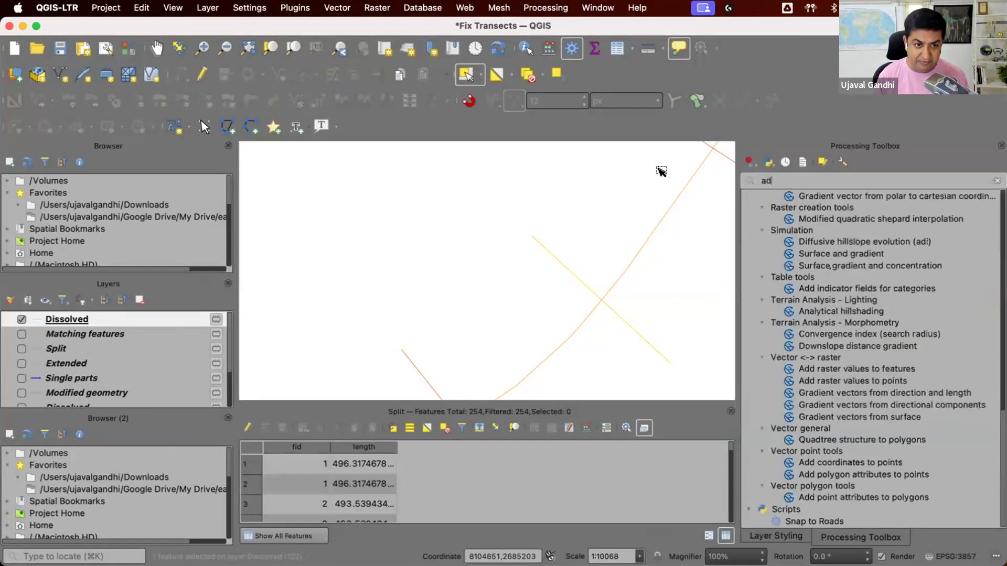
click(839, 244)
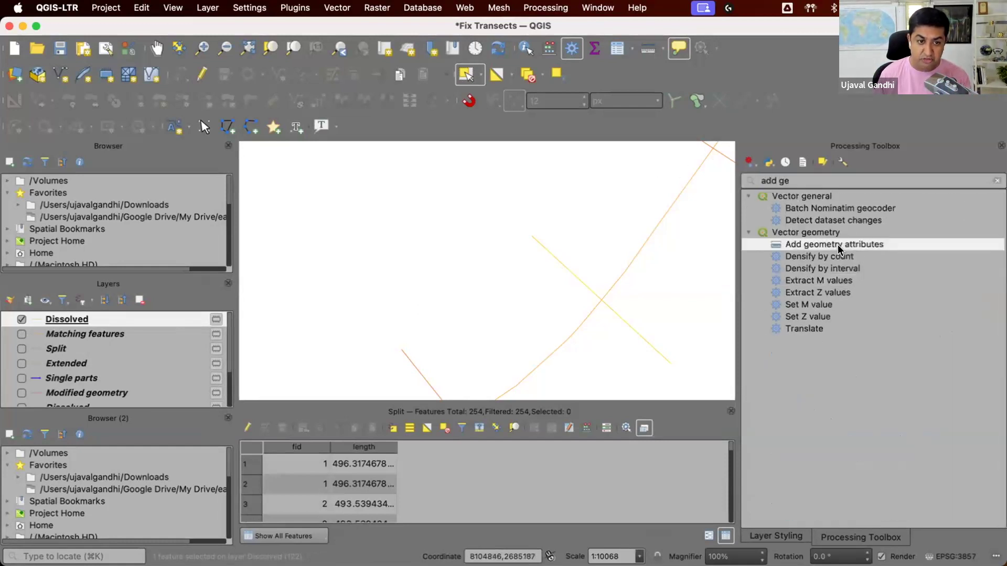
double_click(838, 246)
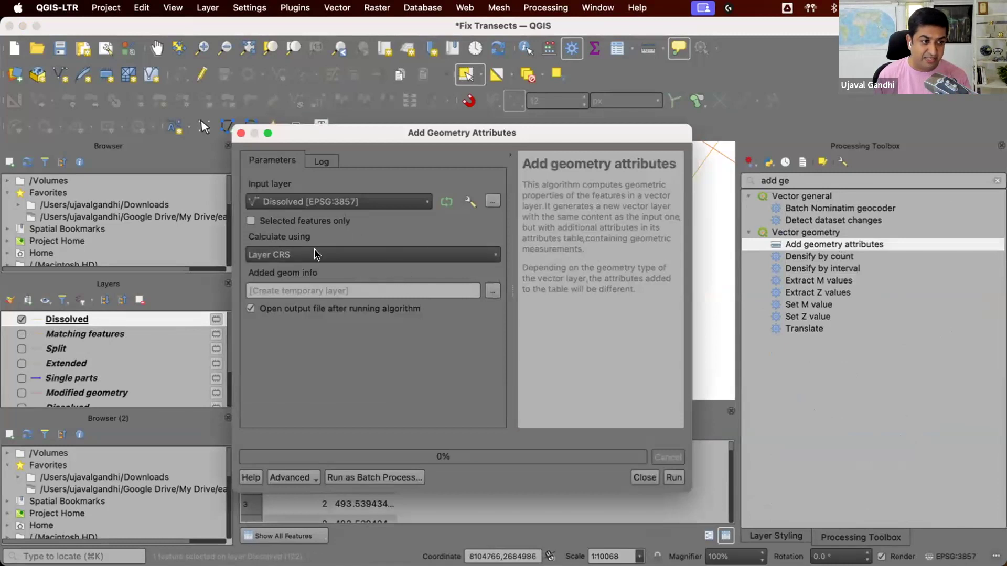
click(672, 475)
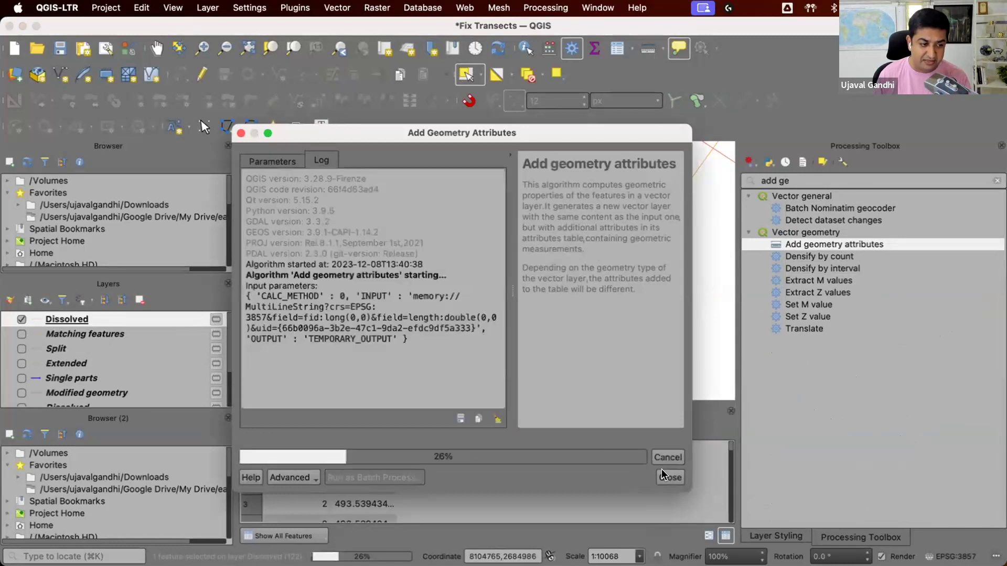
click(580, 478)
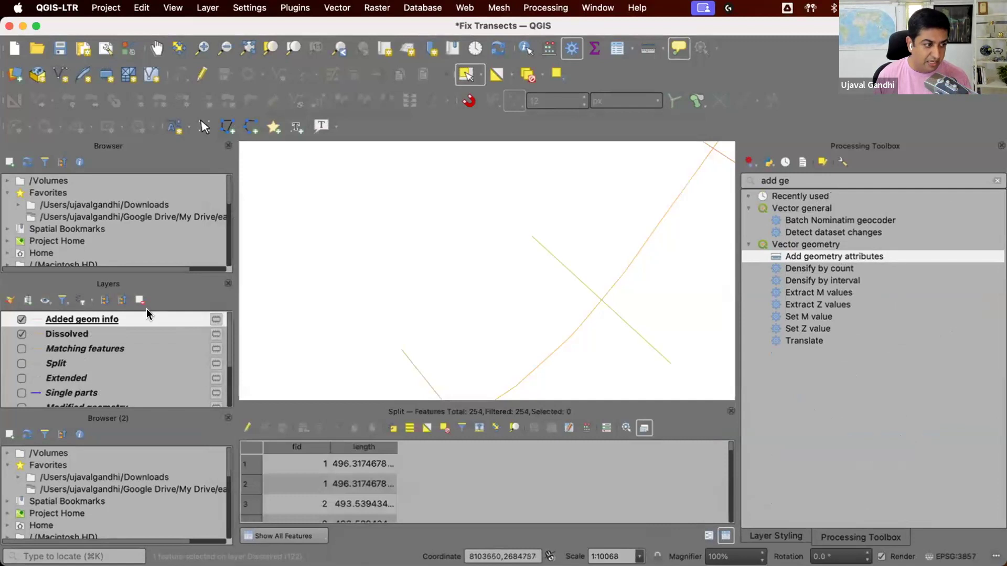
Step: Review the lengths in Added geom info's attribute table and clear the toolbox search
key(F6)
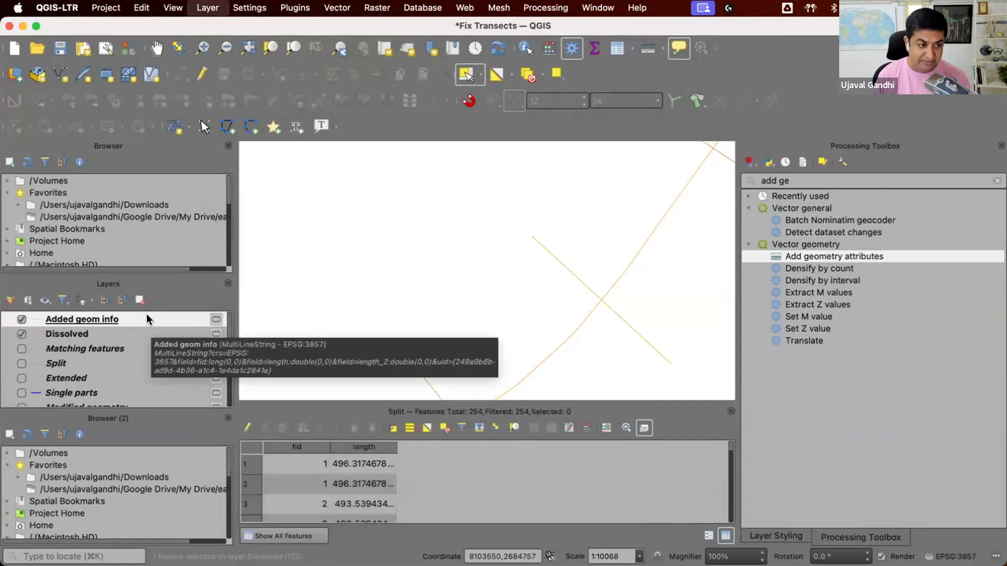
drag(501, 380, 500, 299)
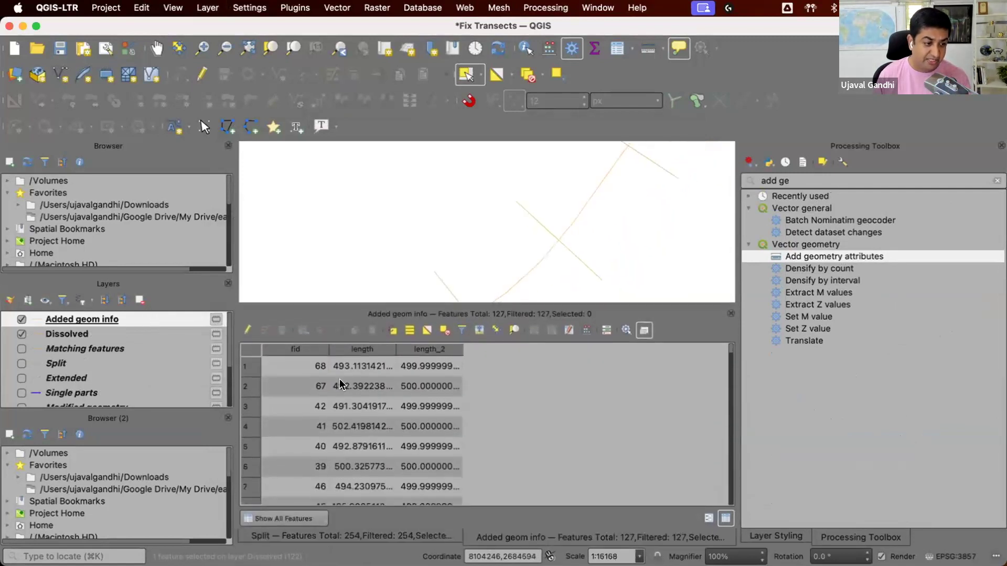
click(358, 374)
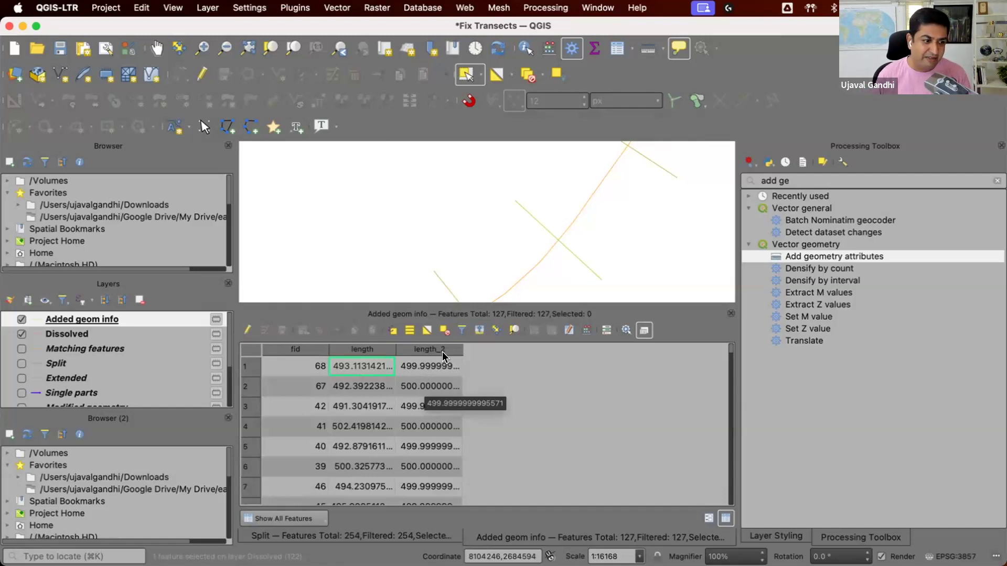
click(993, 180)
click(995, 181)
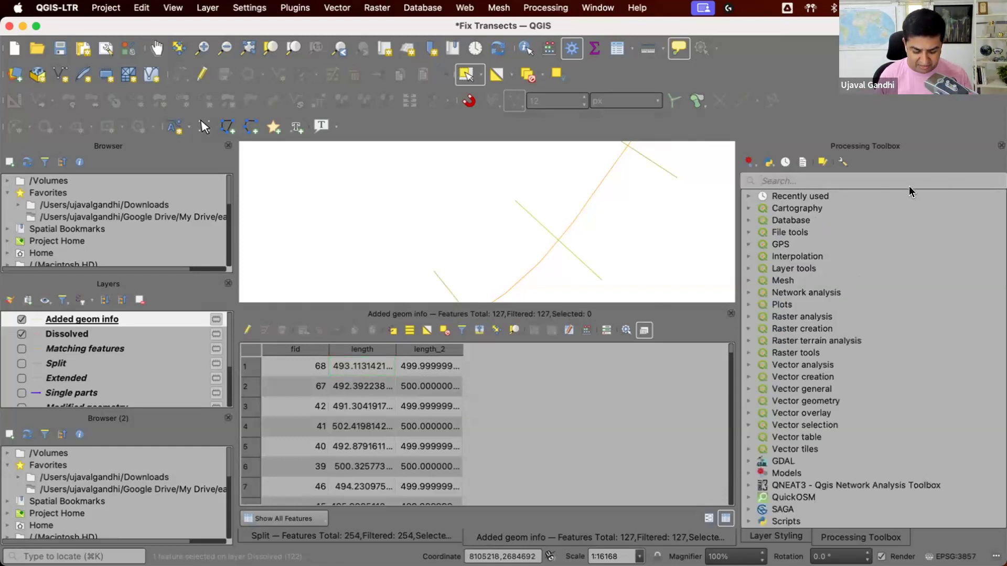
Step: Remove all intermediate layers from Added geom info down to Split, leaving transects and centerline
scroll(611, 353, up, 2)
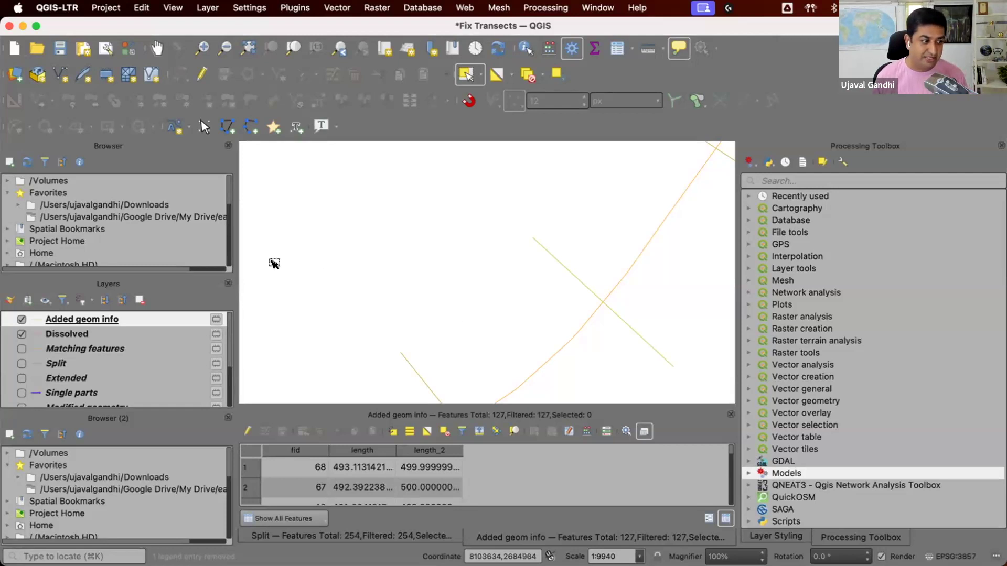
scroll(85, 377, down, 4)
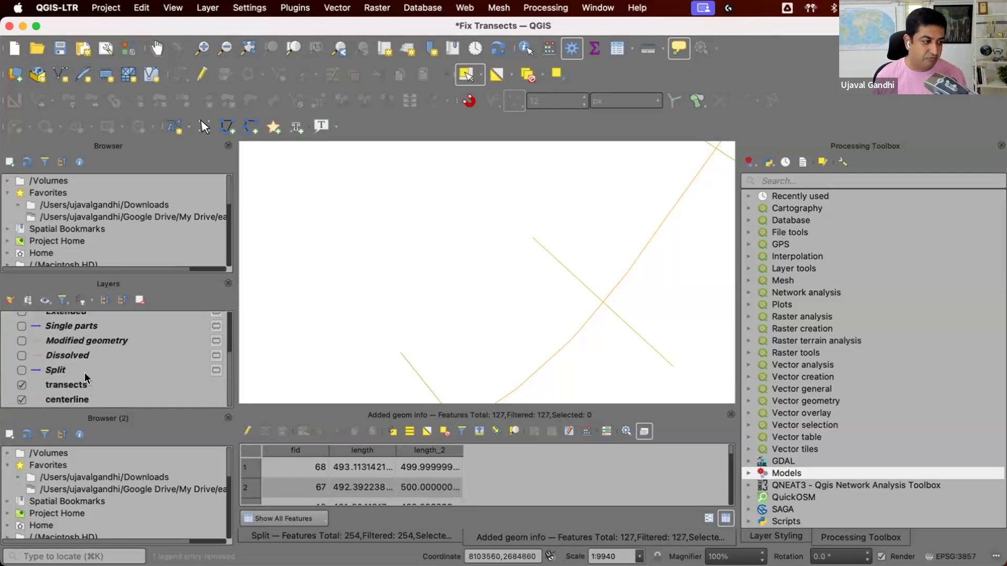
shift+click(85, 372)
right_click(85, 373)
click(166, 151)
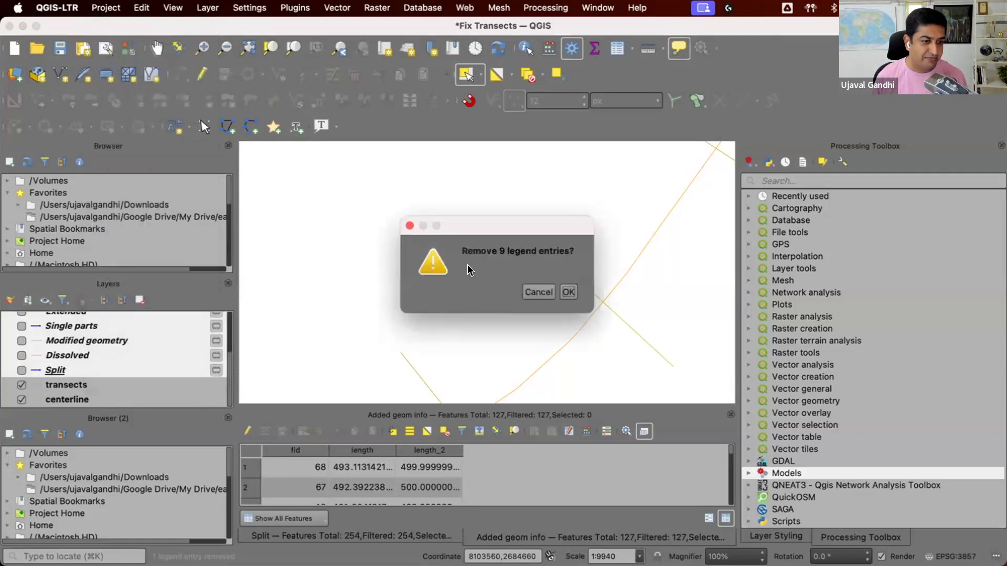
click(568, 293)
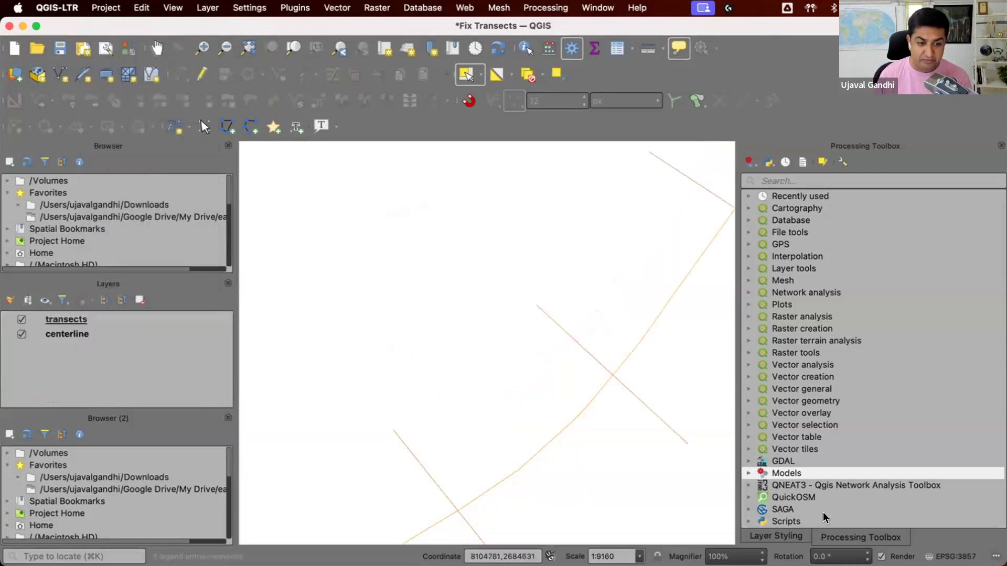
Step: Open the Fix Transects model from the Models group in the Model Designer
double_click(820, 475)
right_click(825, 505)
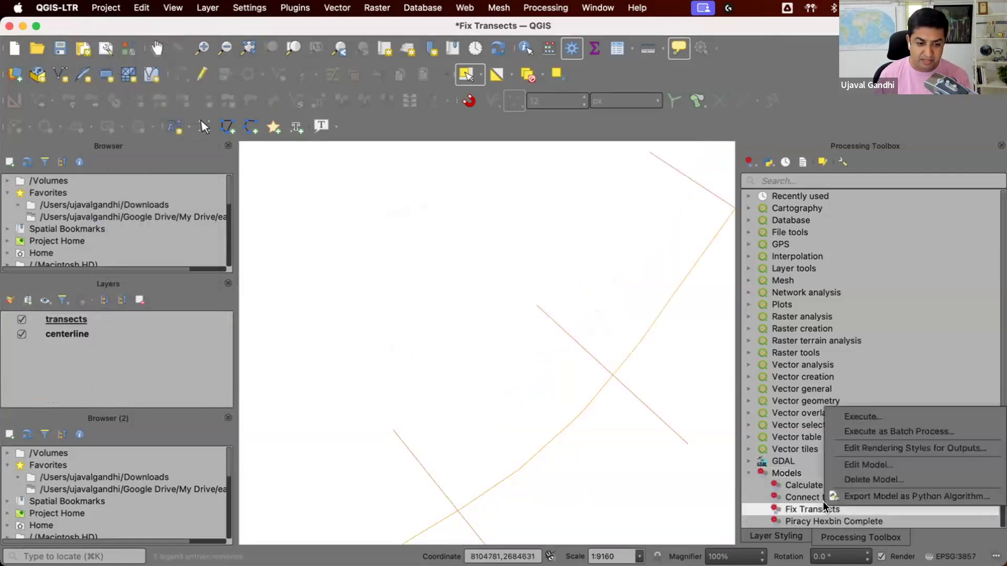
click(861, 463)
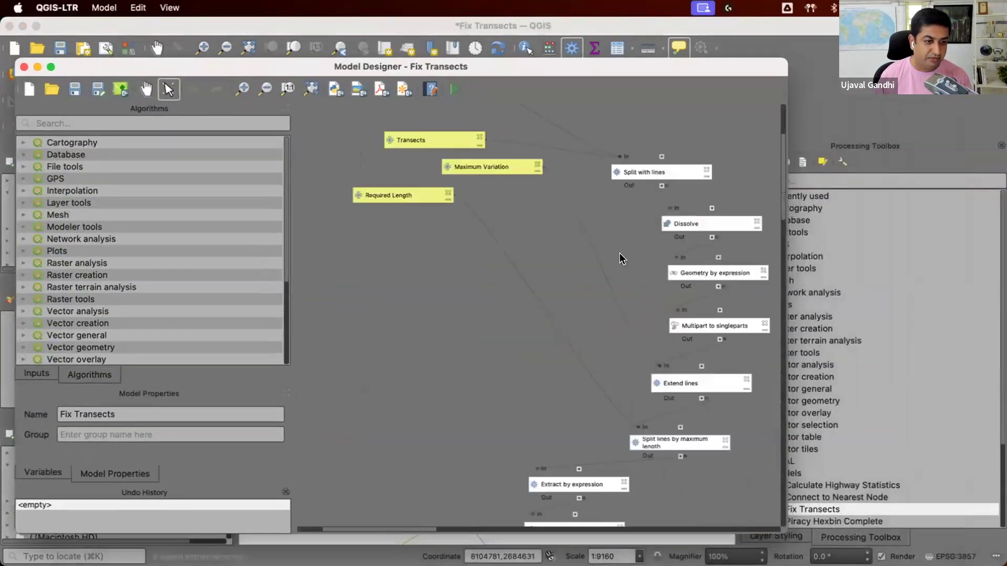
scroll(465, 210, up, 3)
scroll(465, 218, down, 3)
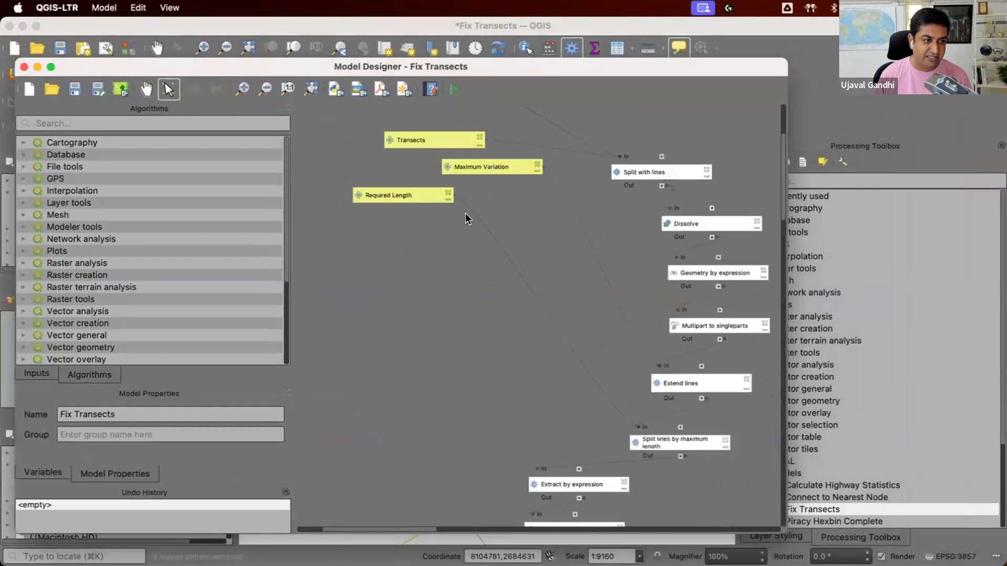
scroll(469, 230, down, 3)
scroll(423, 171, up, 3)
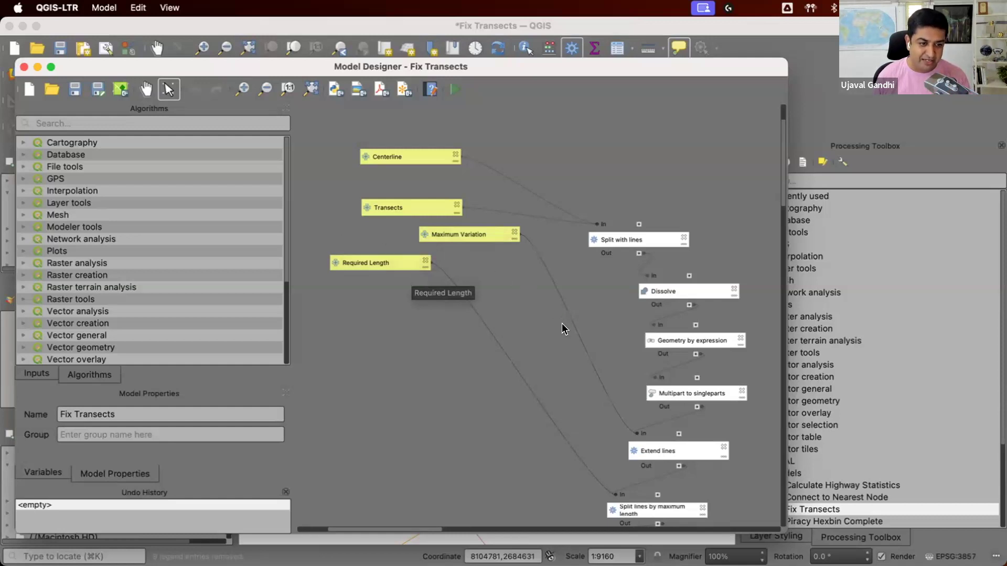
scroll(564, 328, down, 5)
scroll(564, 328, right, 2)
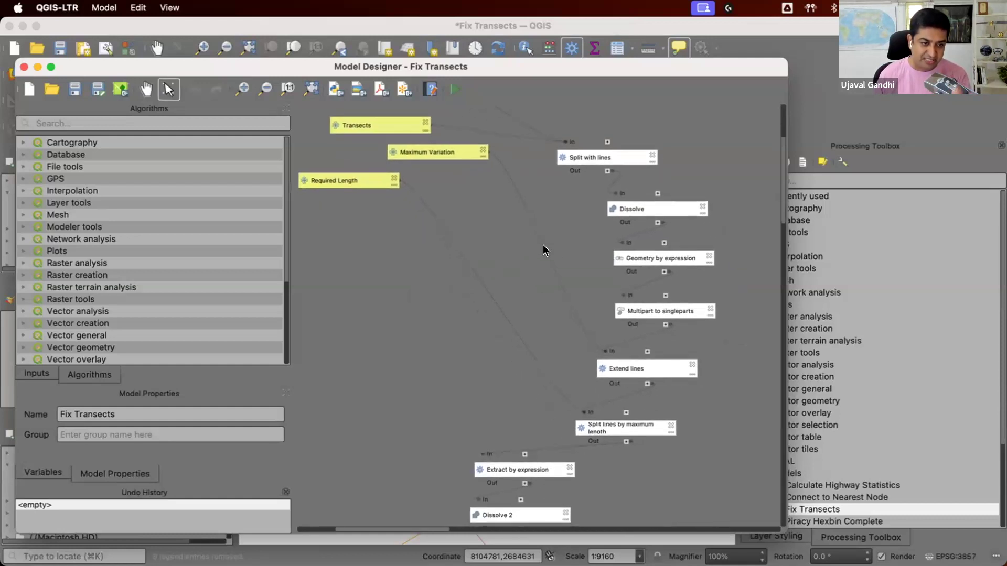
scroll(573, 286, down, 3)
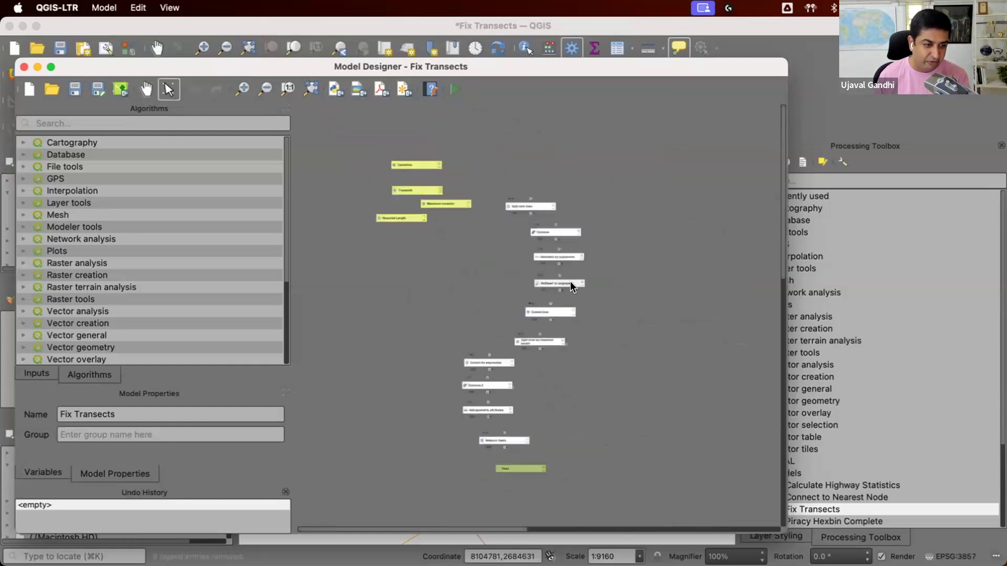
Step: Run Fix Transects with centerline as Centerline and transects as Transects inputs, then close the dialog
click(454, 89)
click(429, 202)
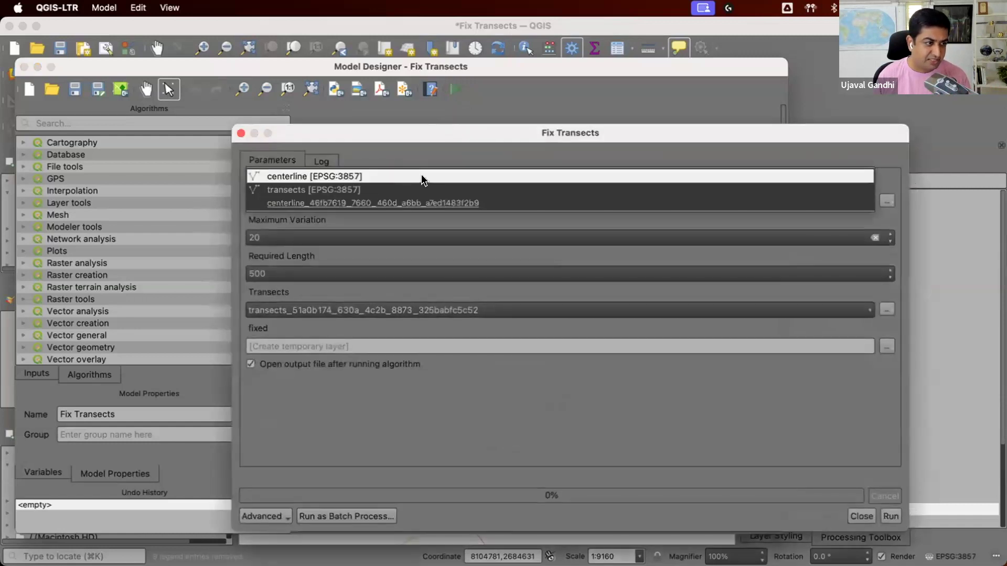
click(424, 176)
click(308, 310)
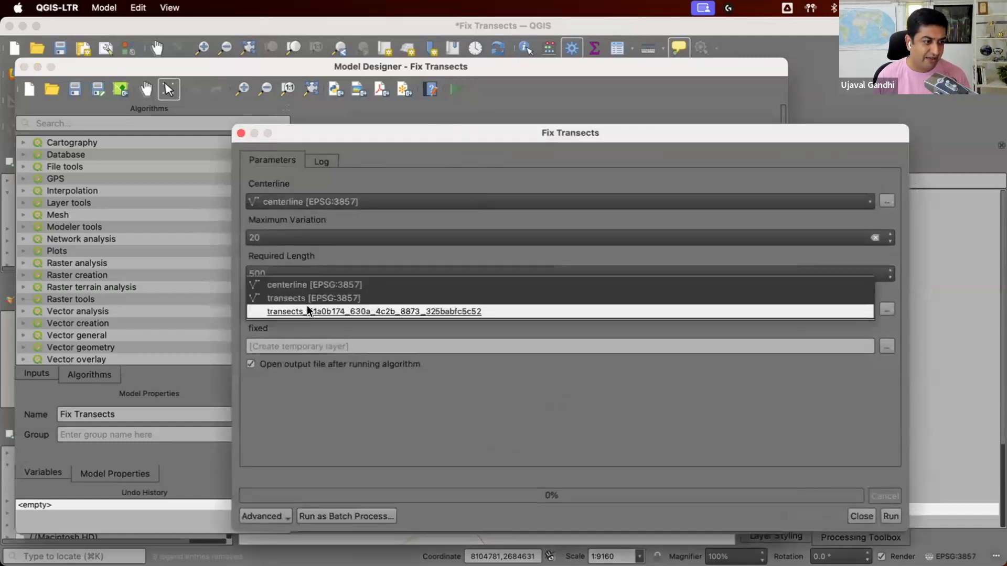
click(318, 297)
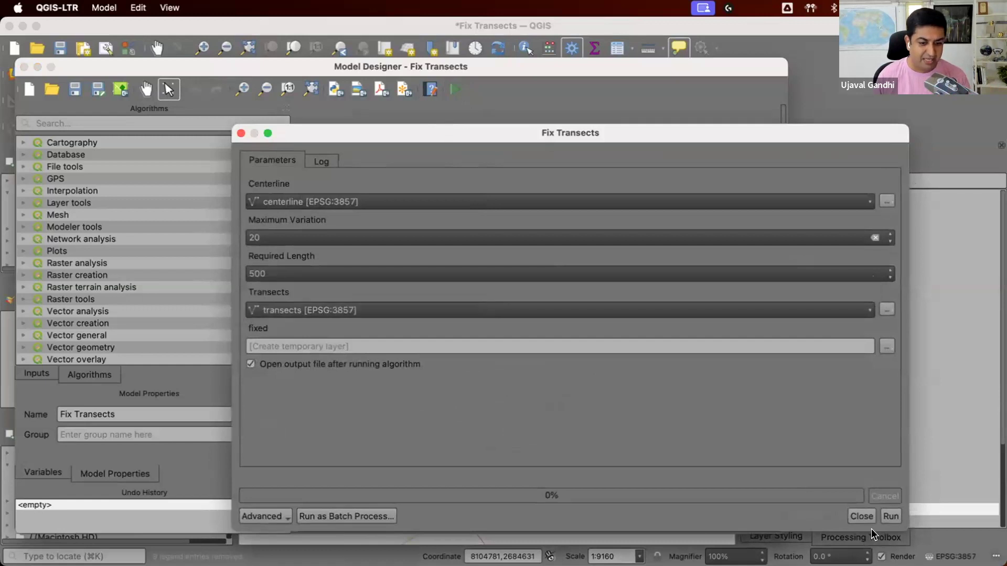
click(891, 516)
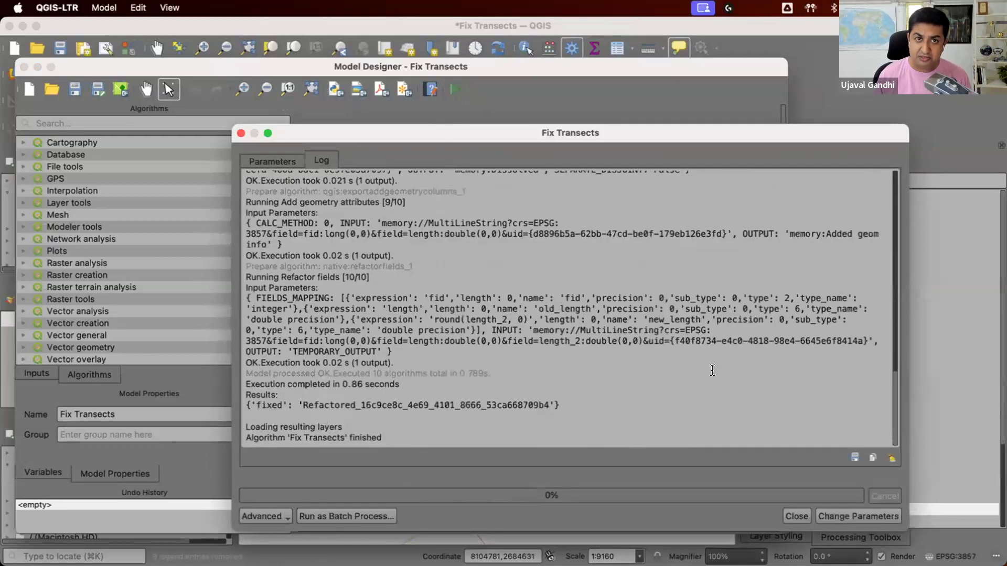
click(791, 516)
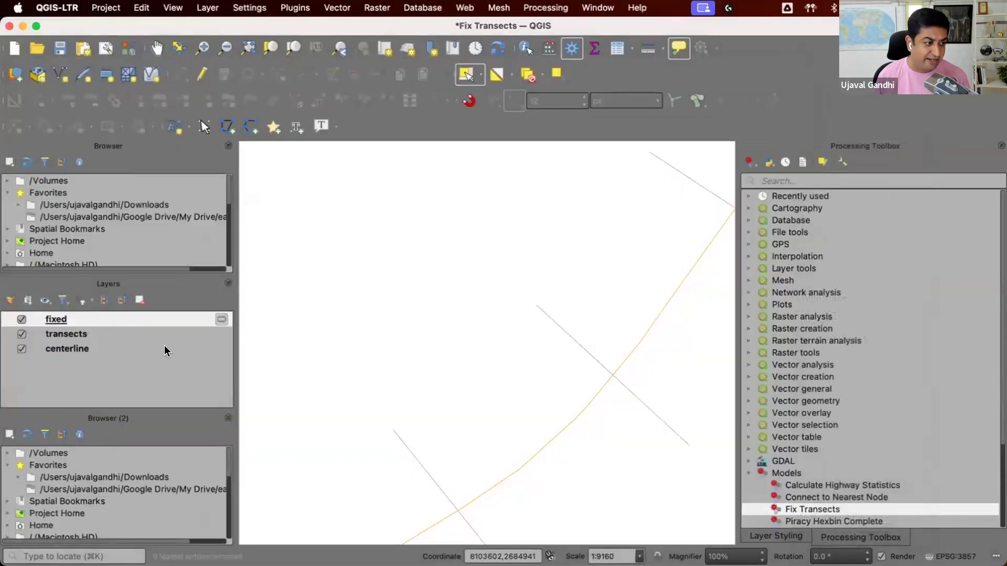
click(21, 319)
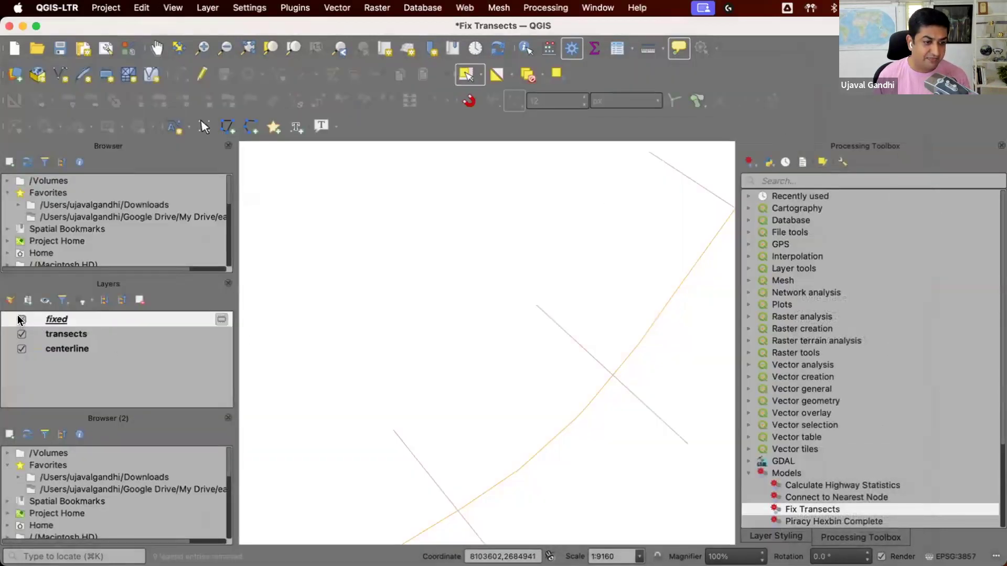
click(21, 319)
key(super+plus)
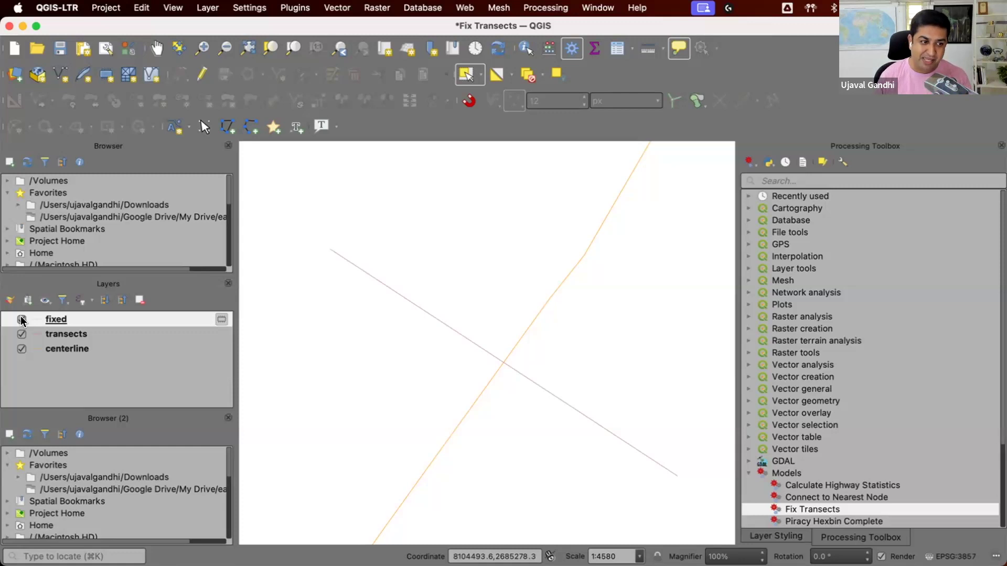
click(21, 319)
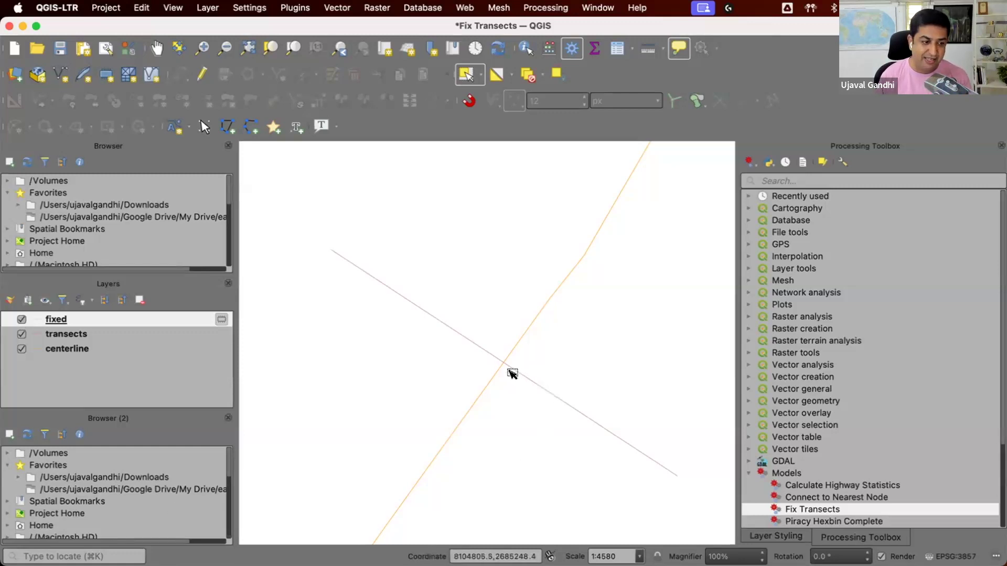
mouse_move(512, 374)
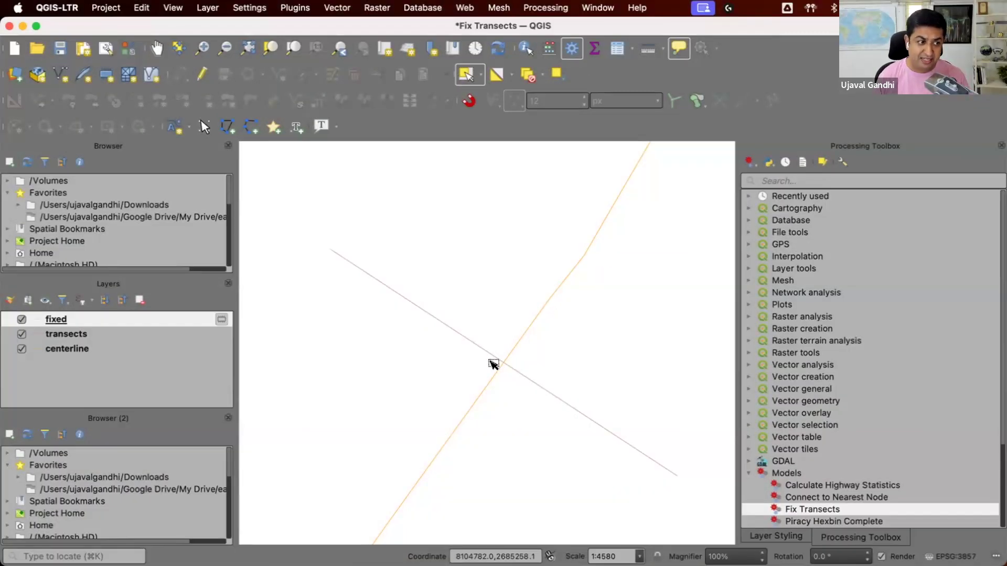
click(20, 320)
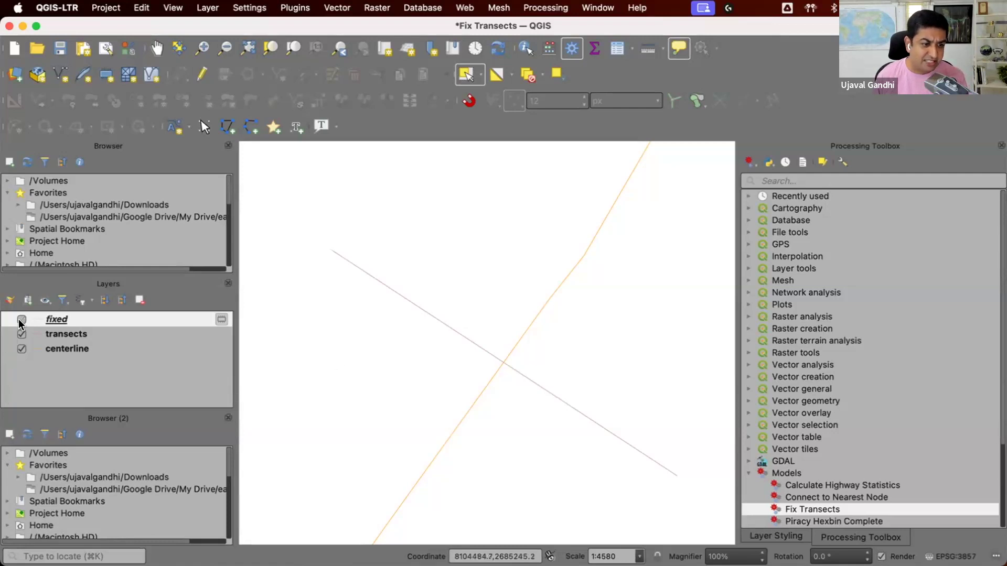
click(21, 320)
click(21, 320)
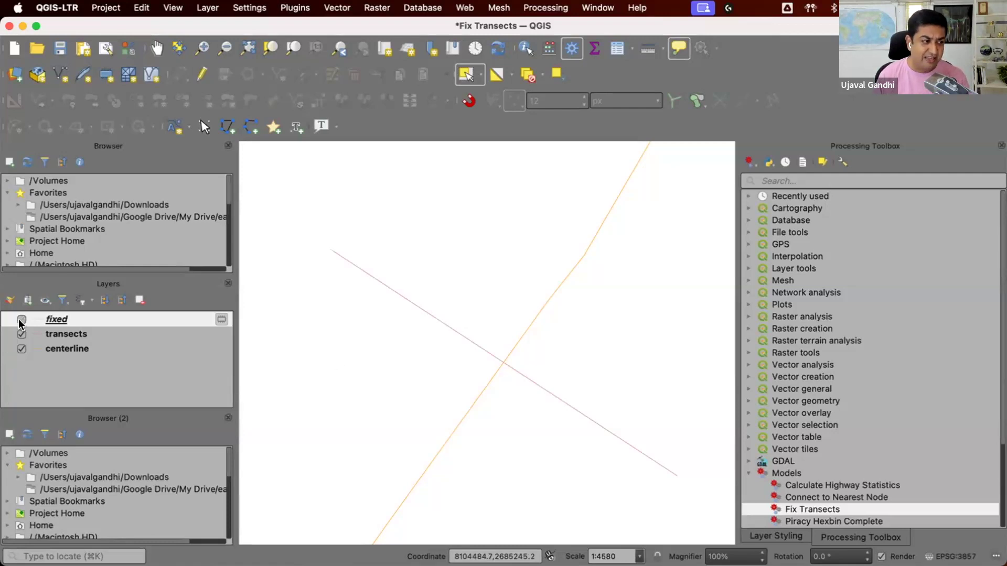
click(21, 320)
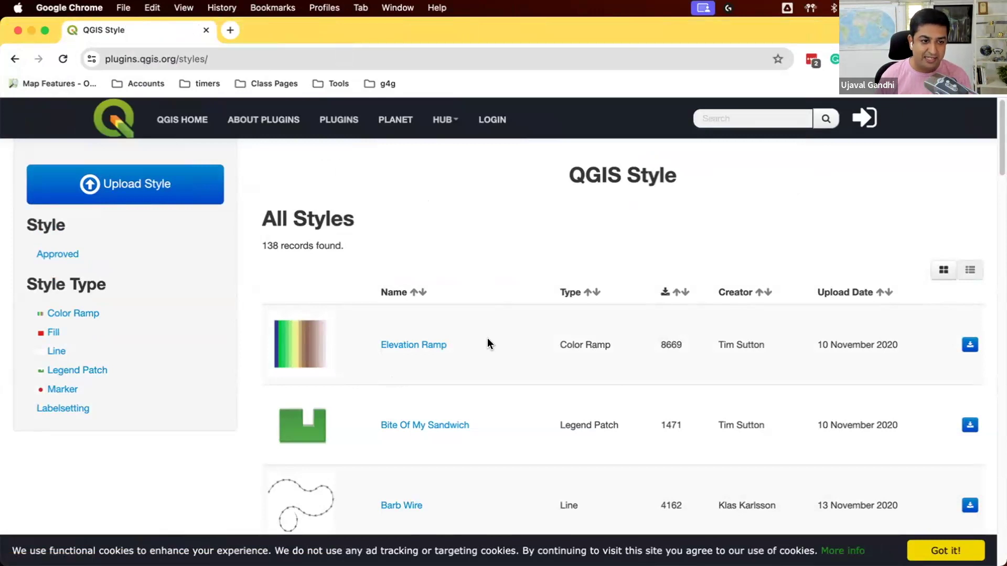
Step: Find Measure Line in the All Styles table on plugins.qgis.org/styles and open its page
scroll(554, 306, down, 1)
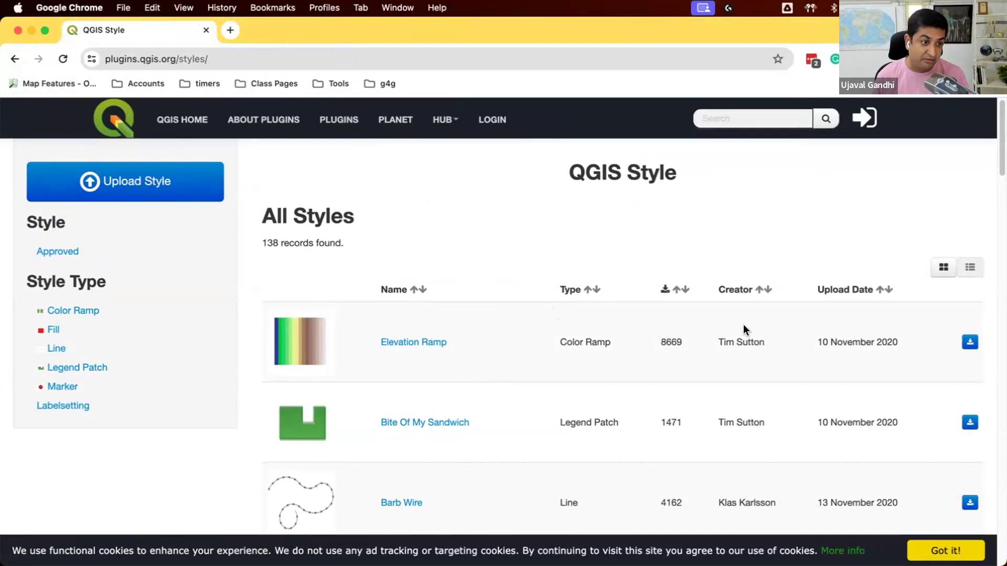
scroll(750, 335, down, 1)
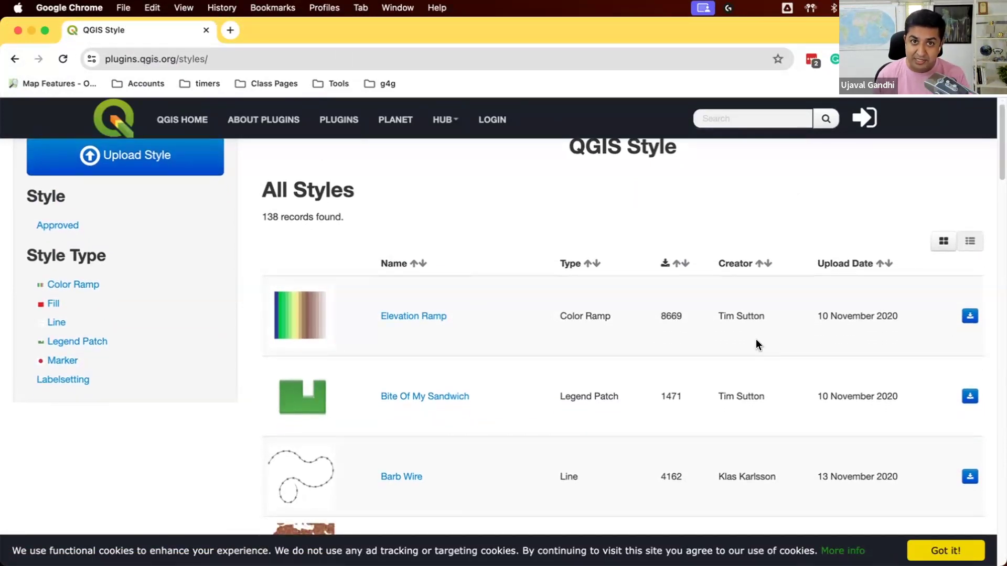
scroll(757, 341, down, 5)
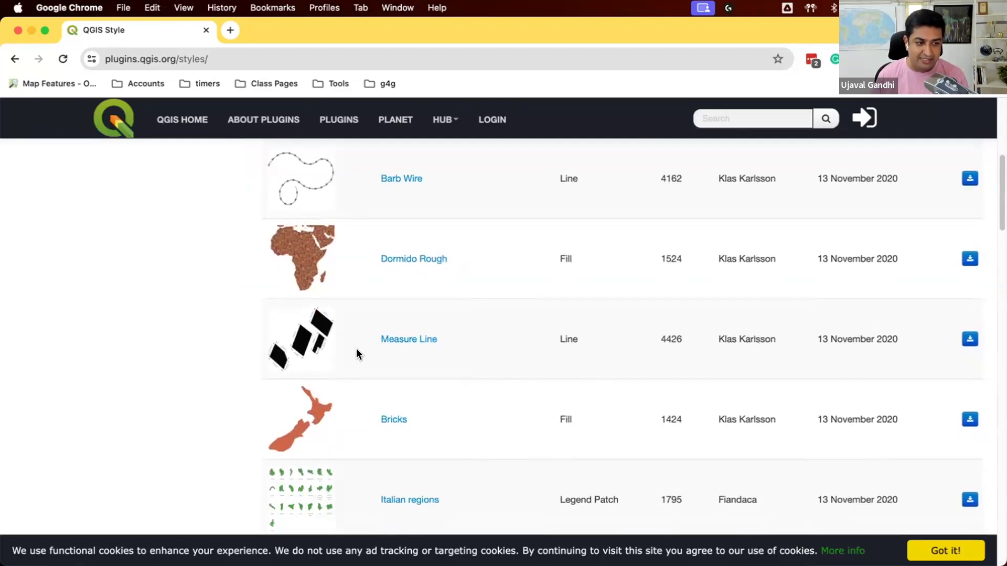
click(412, 342)
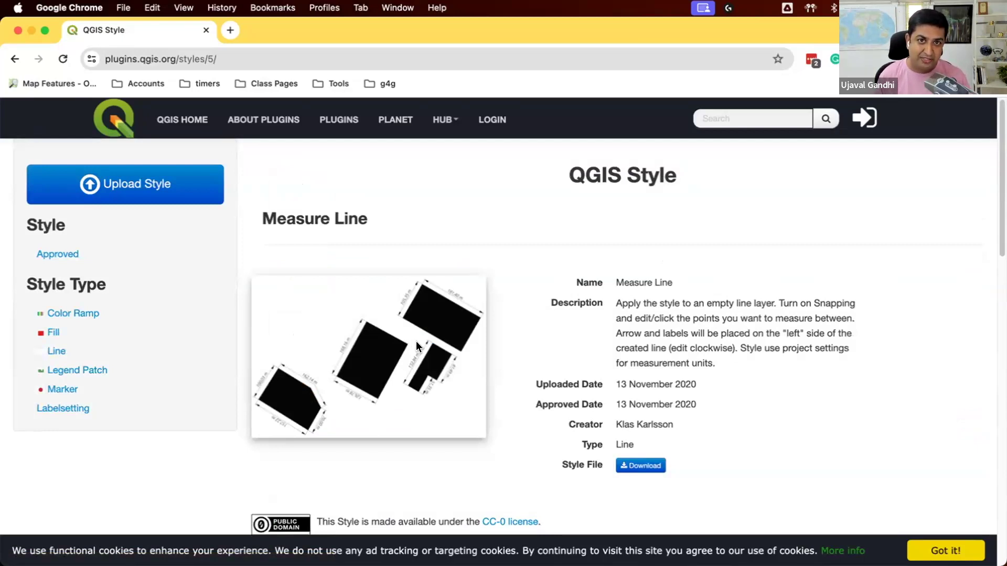
Step: Download measure-line.zip, extract it, and locate measure.xml in the Measure Line folder
click(634, 471)
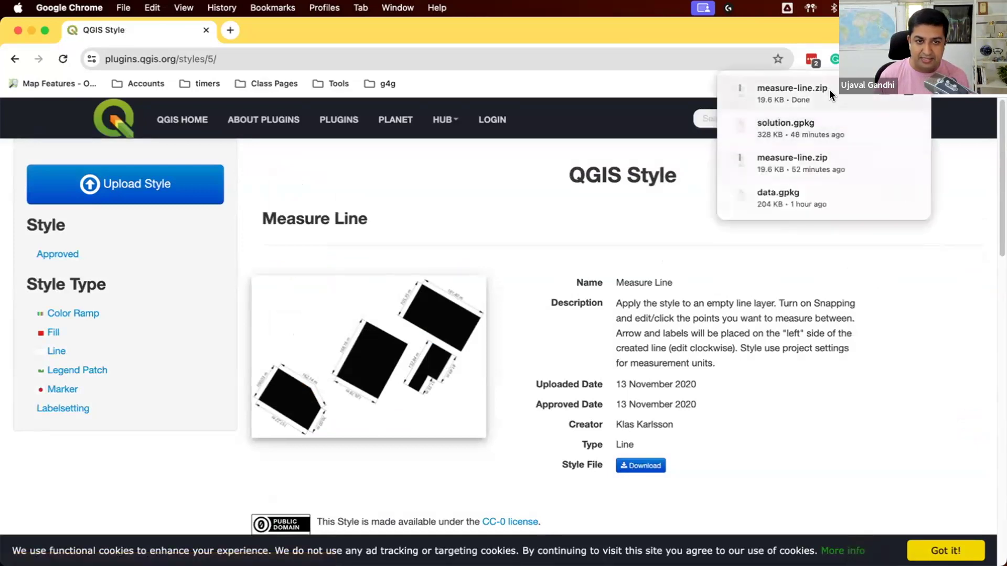
click(830, 89)
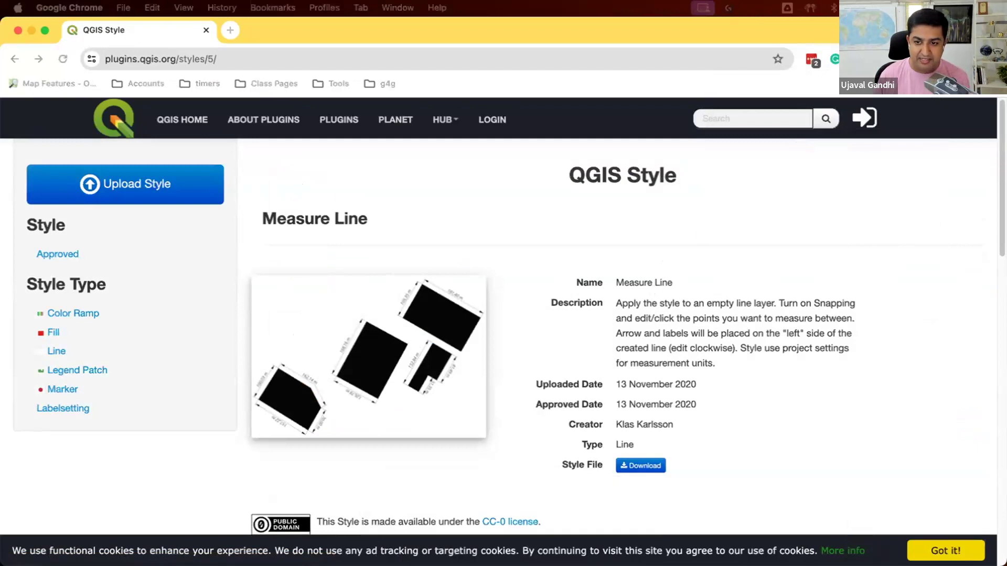
double_click(559, 277)
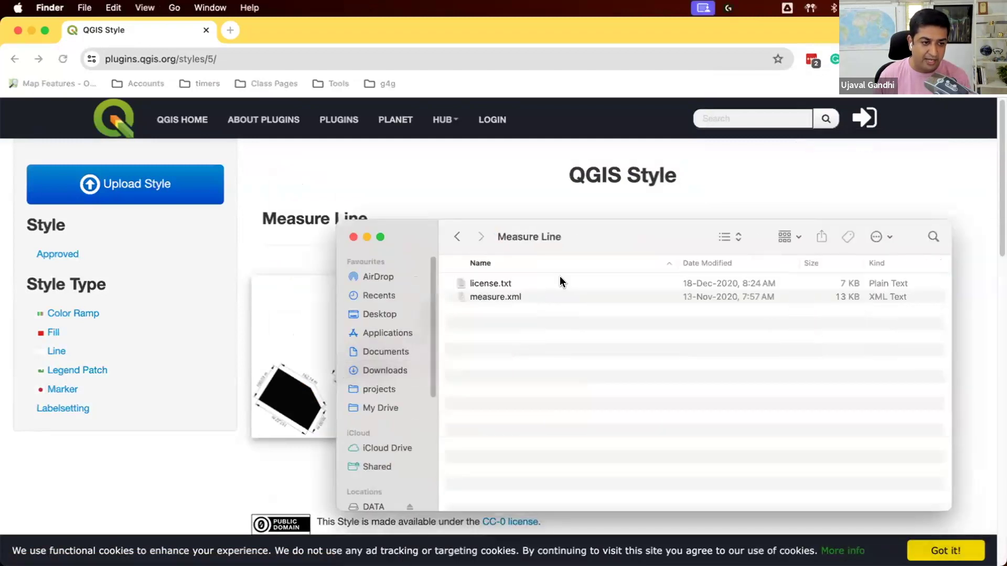
click(555, 294)
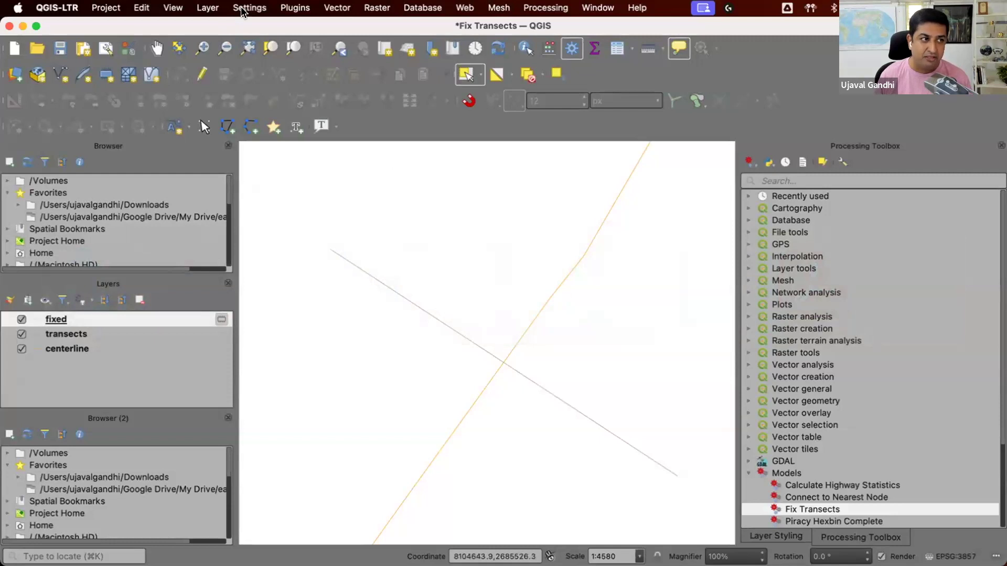
Step: Import the Measure Line symbol from measure.xml into the Style Manager under a 'measure' tag
click(242, 9)
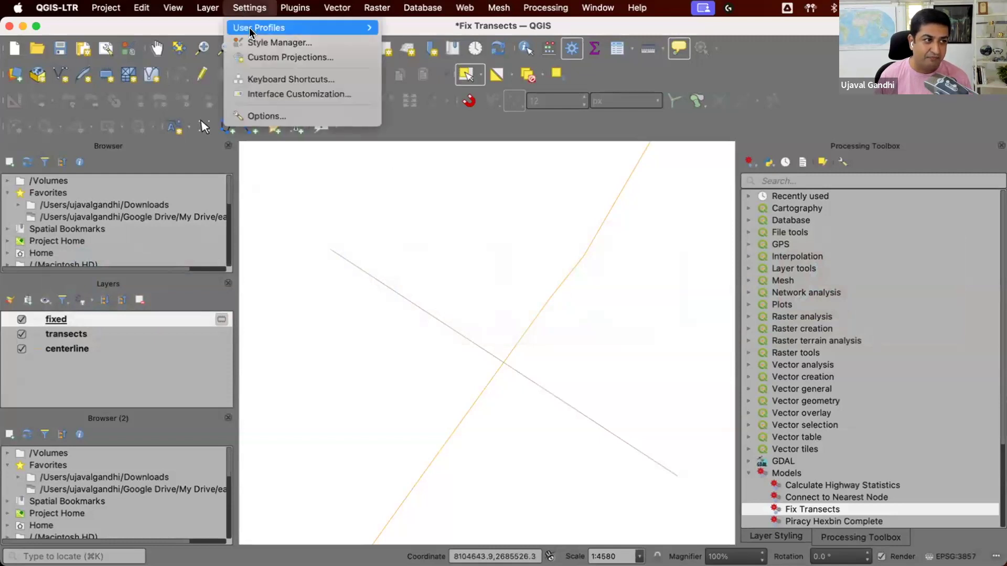
click(252, 43)
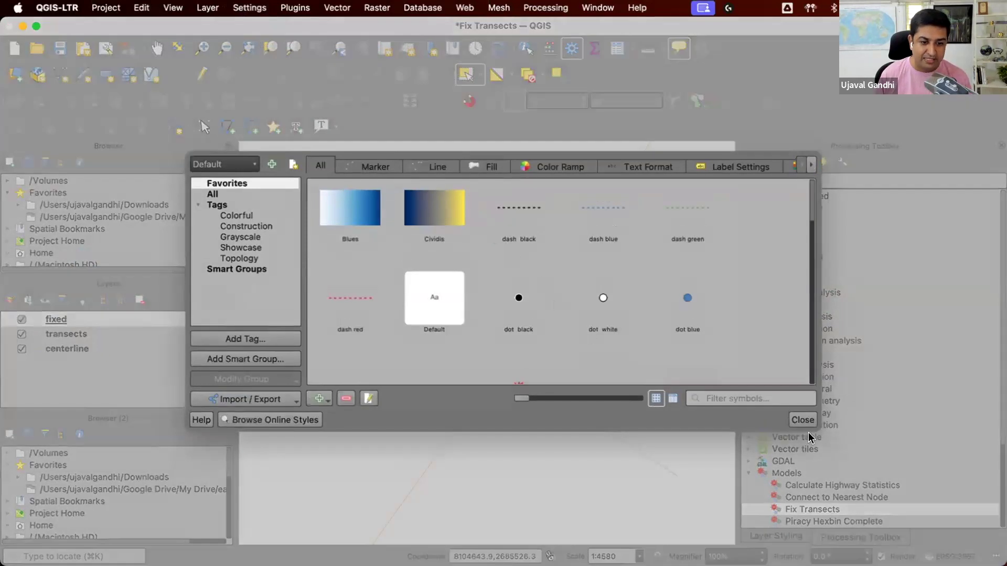
drag(817, 431, 823, 475)
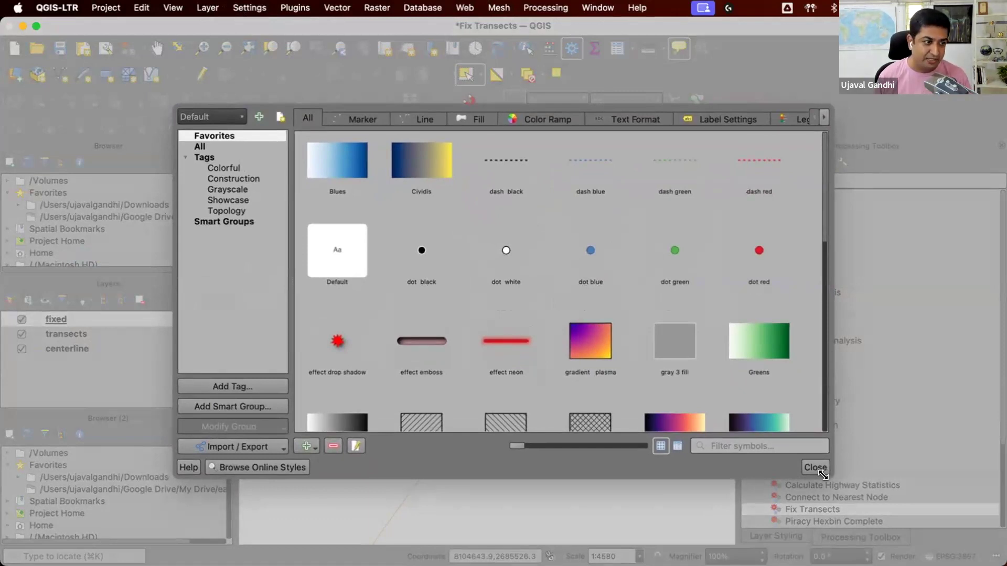
click(241, 446)
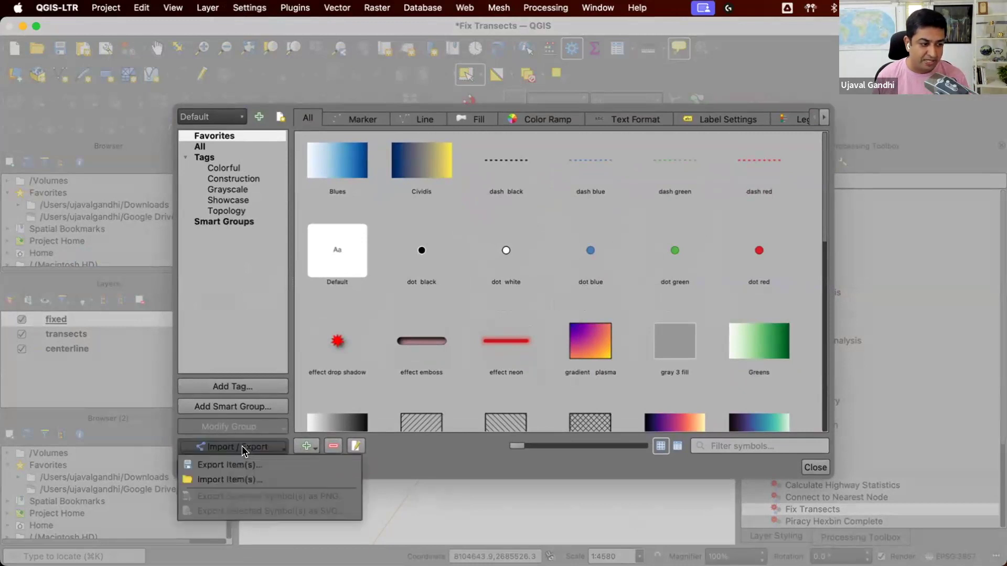
click(250, 479)
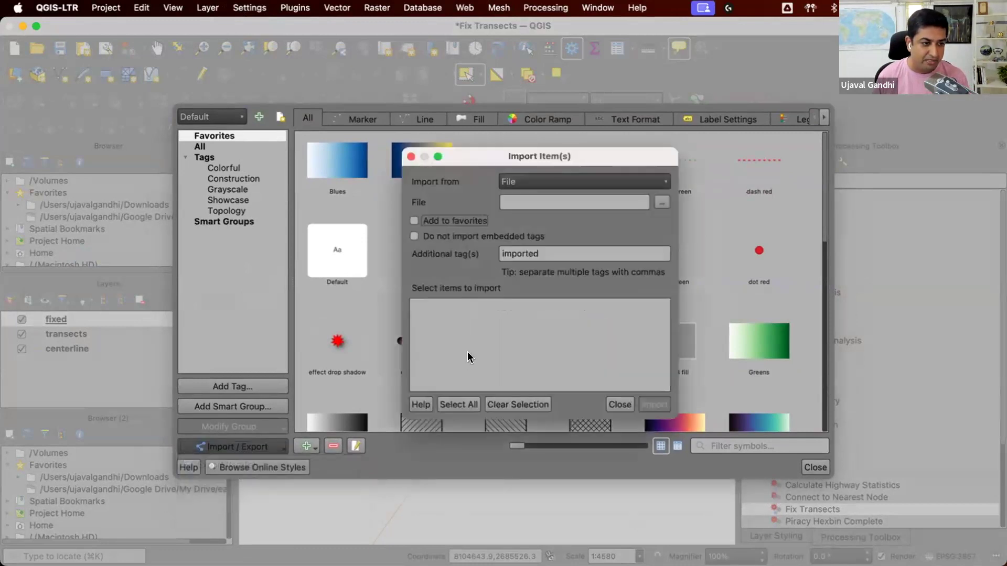
click(654, 202)
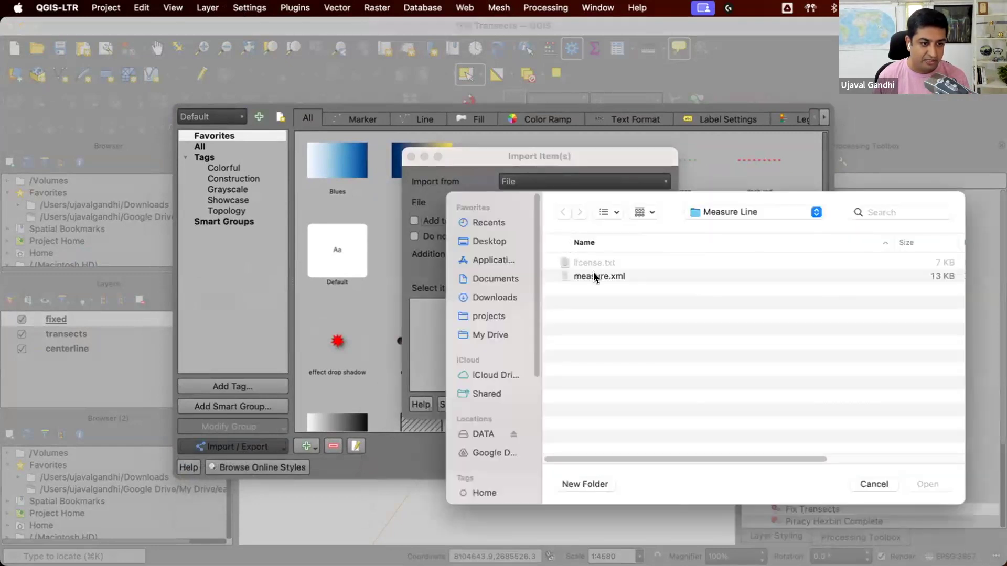
double_click(595, 276)
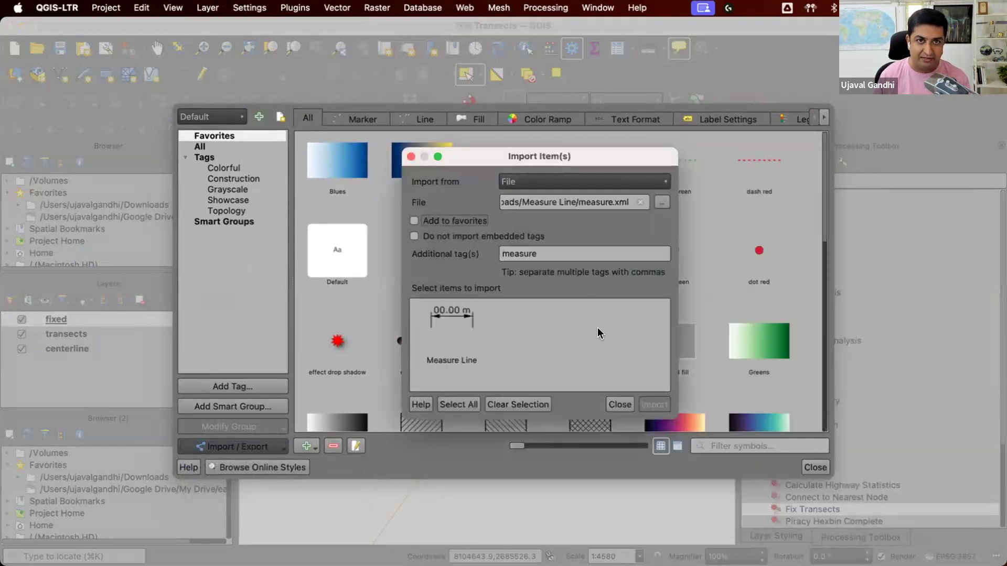
click(468, 328)
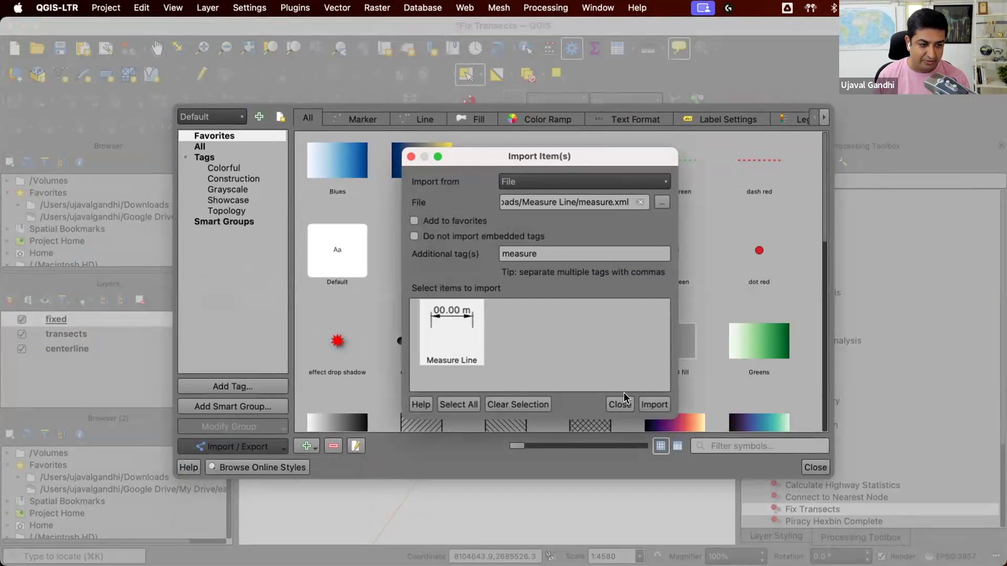
click(653, 404)
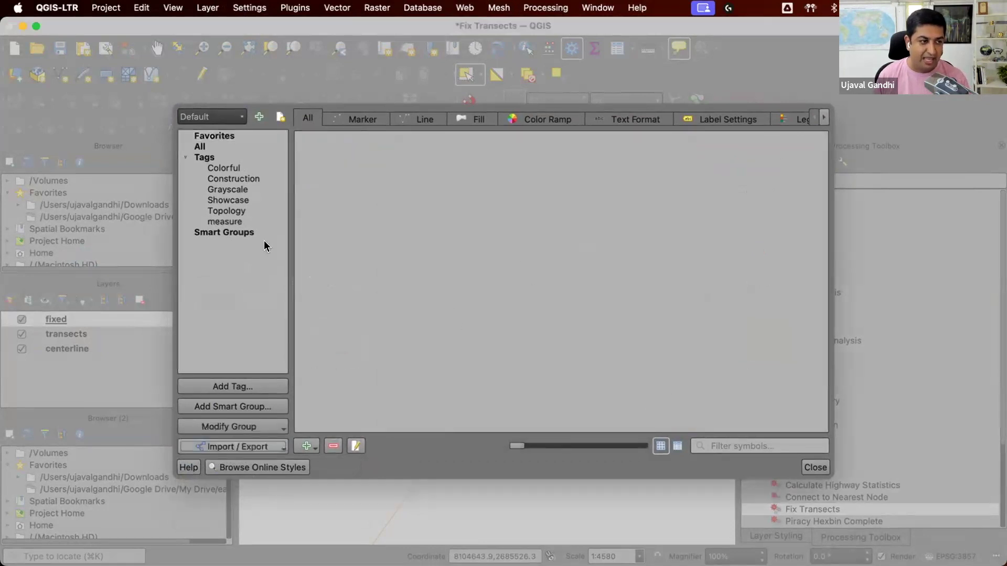
click(240, 221)
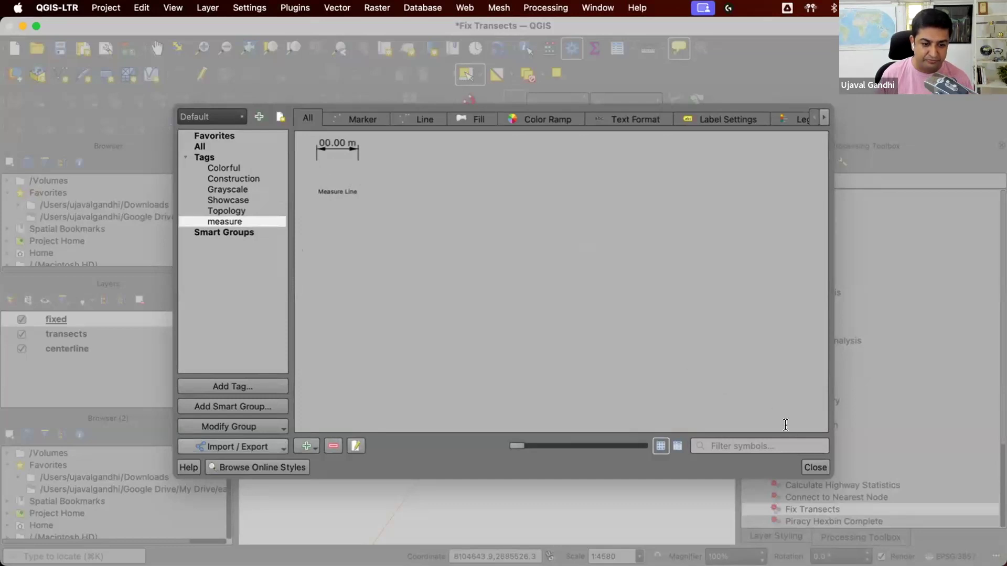
click(814, 468)
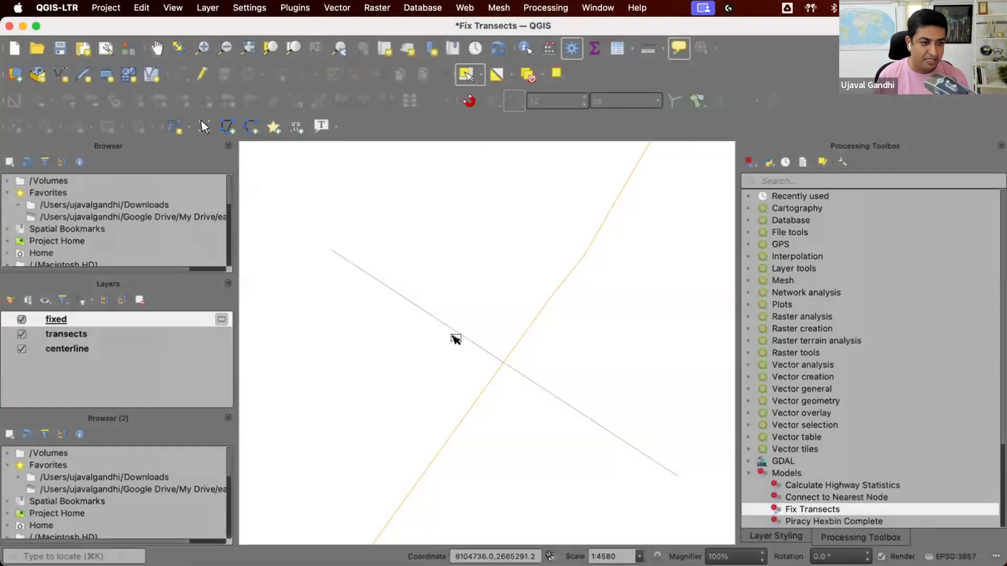
Step: Apply the saved 'measure' symbol to the transects layer and check its length labels like 454.86 m
scroll(454, 337, down, 2)
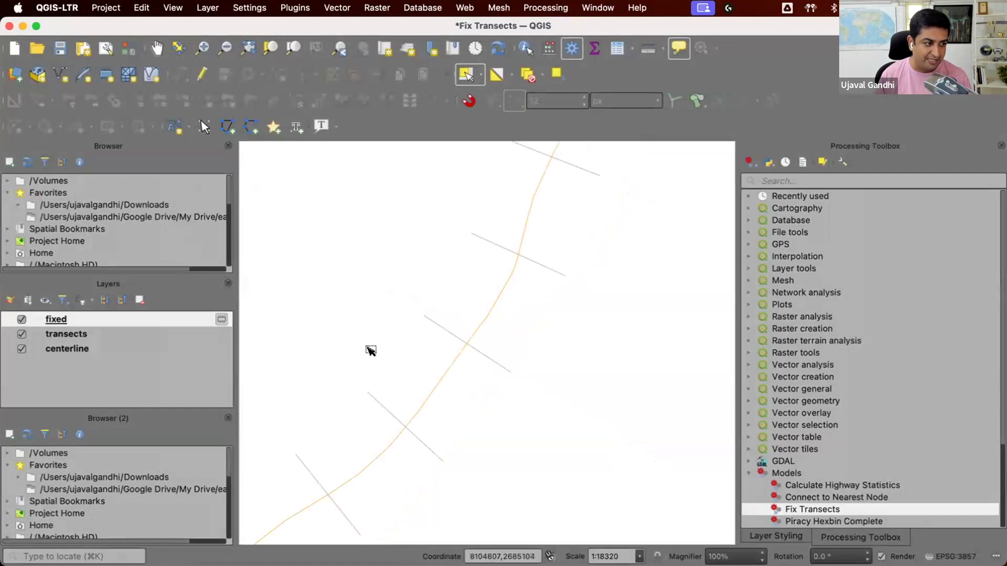
click(105, 334)
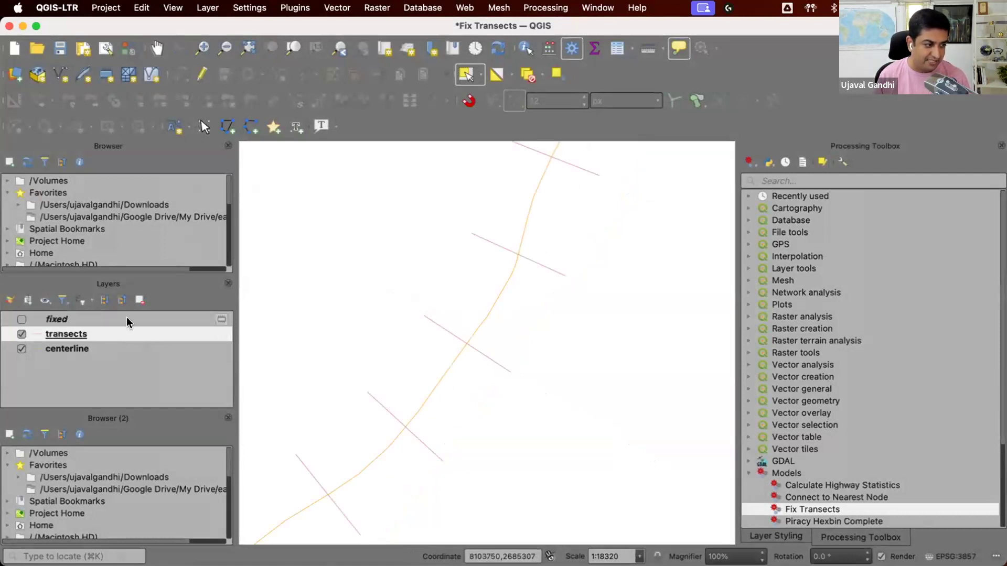
click(12, 300)
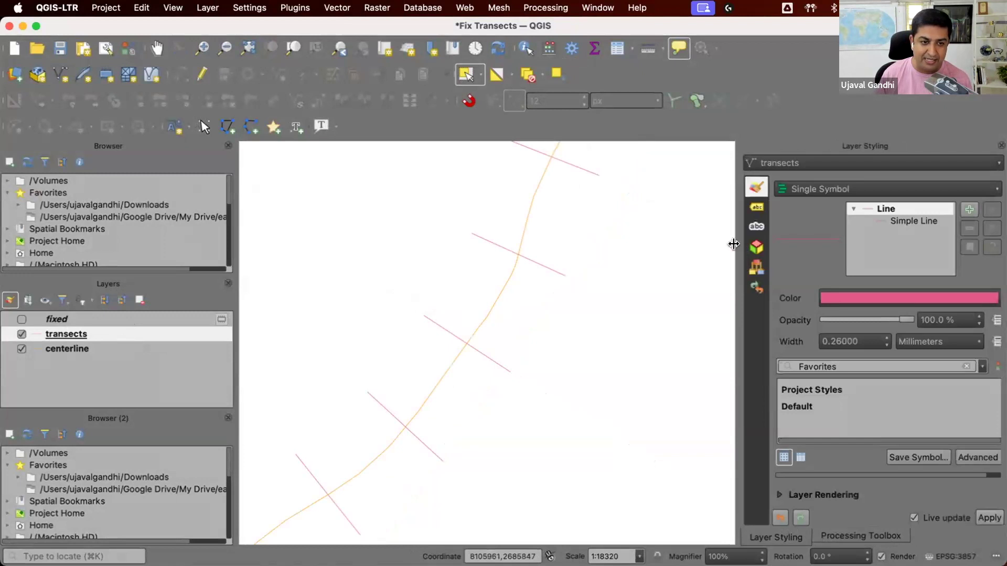
drag(733, 244, 602, 241)
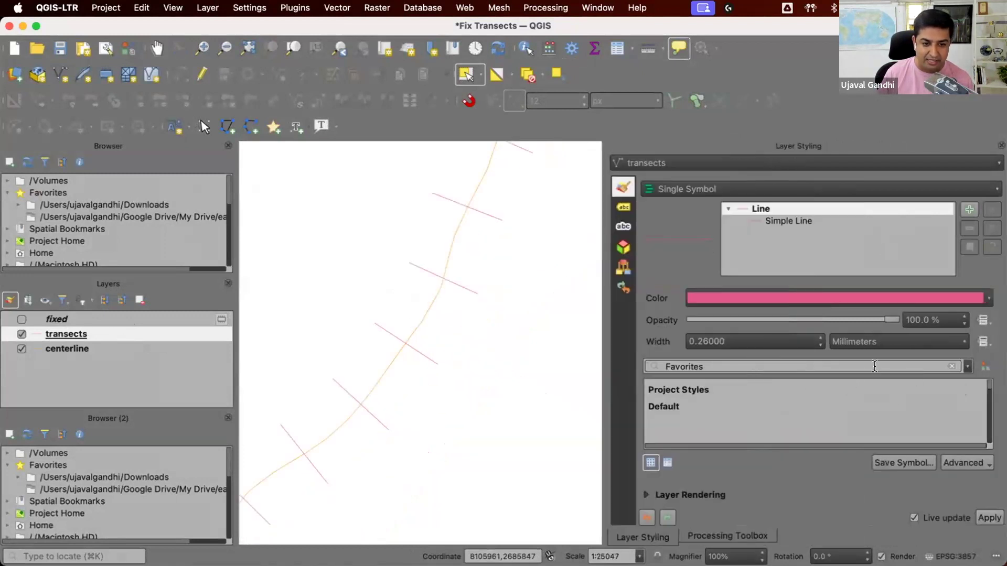
click(967, 367)
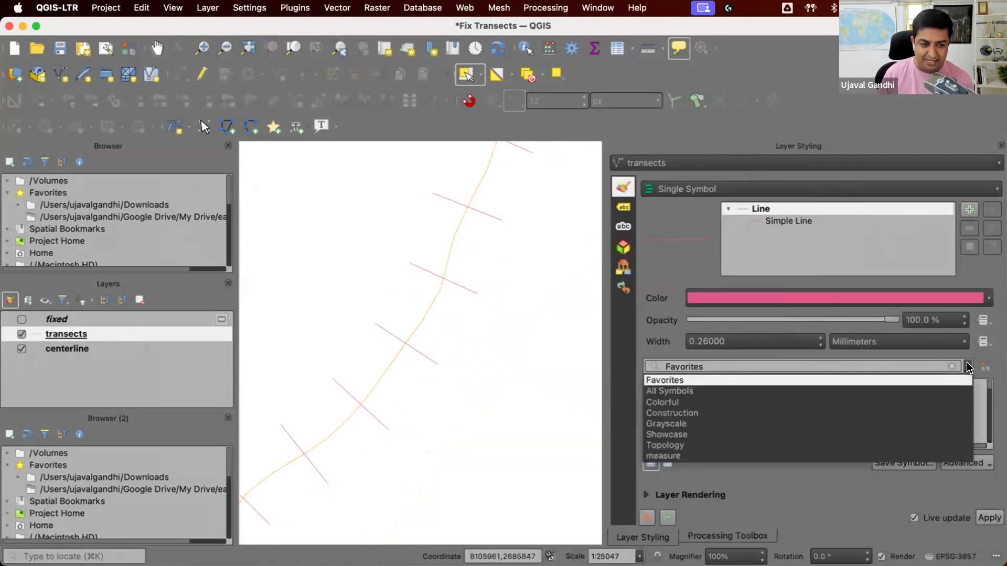
click(873, 447)
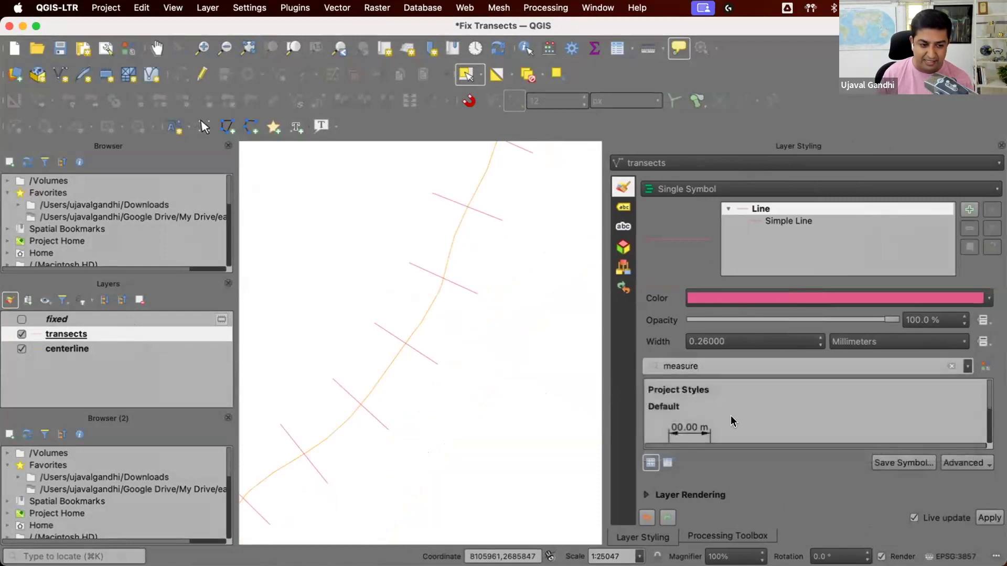
click(704, 430)
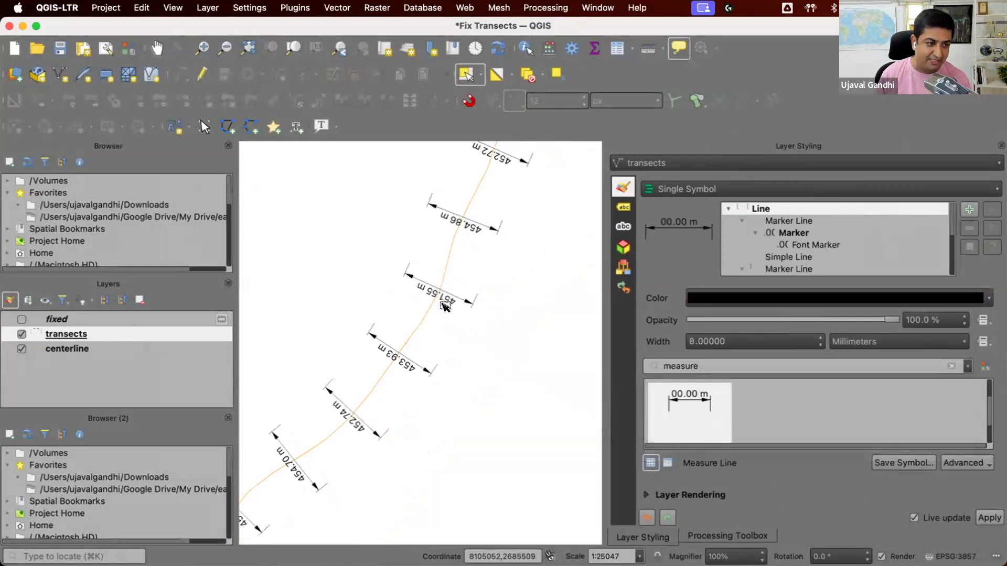
scroll(424, 256, up, 1)
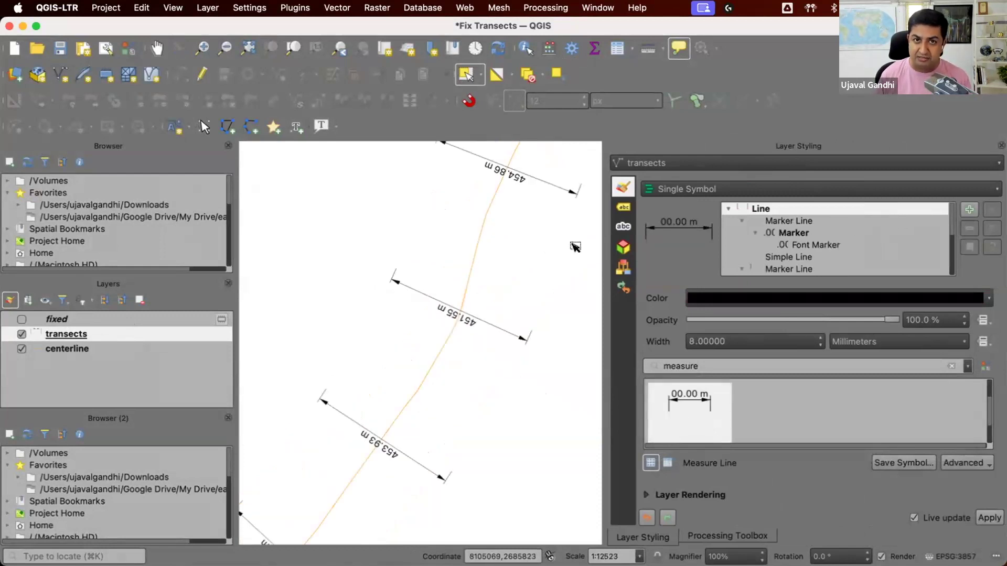
mouse_move(952, 224)
mouse_down()
mouse_move(952, 260)
mouse_move(952, 218)
mouse_up()
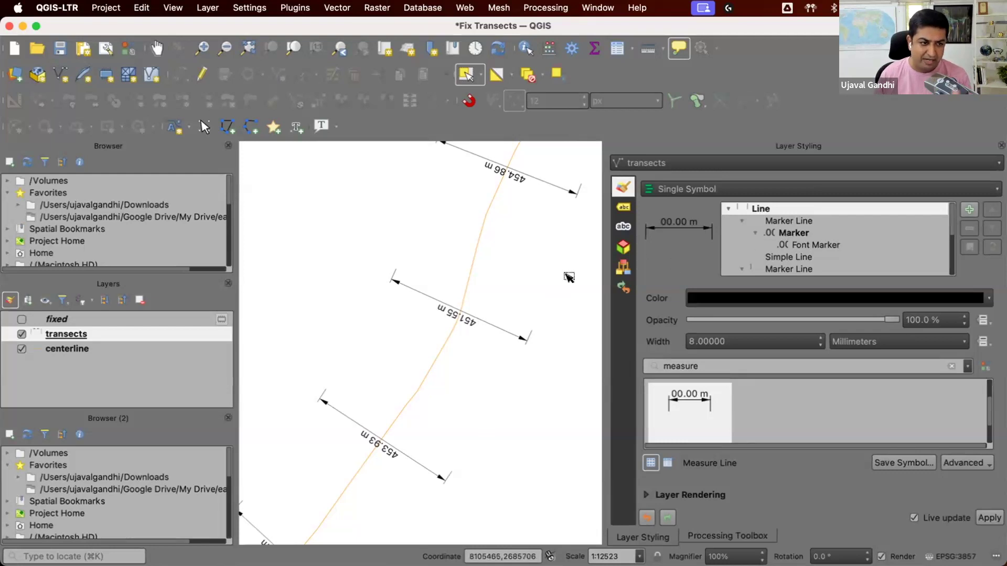
scroll(510, 302, down, 1)
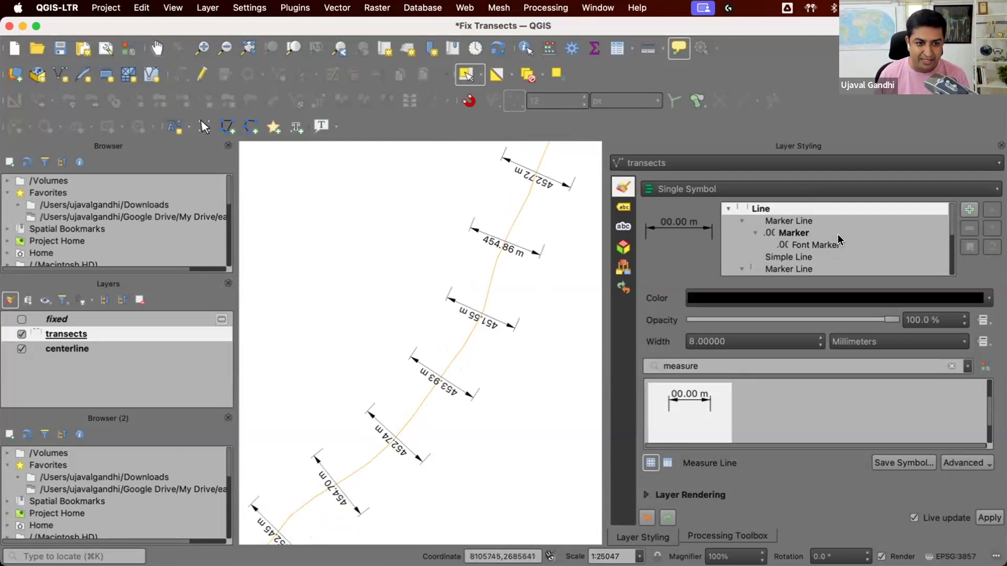
Step: Set the Measure Line marker rotation to 180 so transect labels read upright
click(825, 222)
click(821, 235)
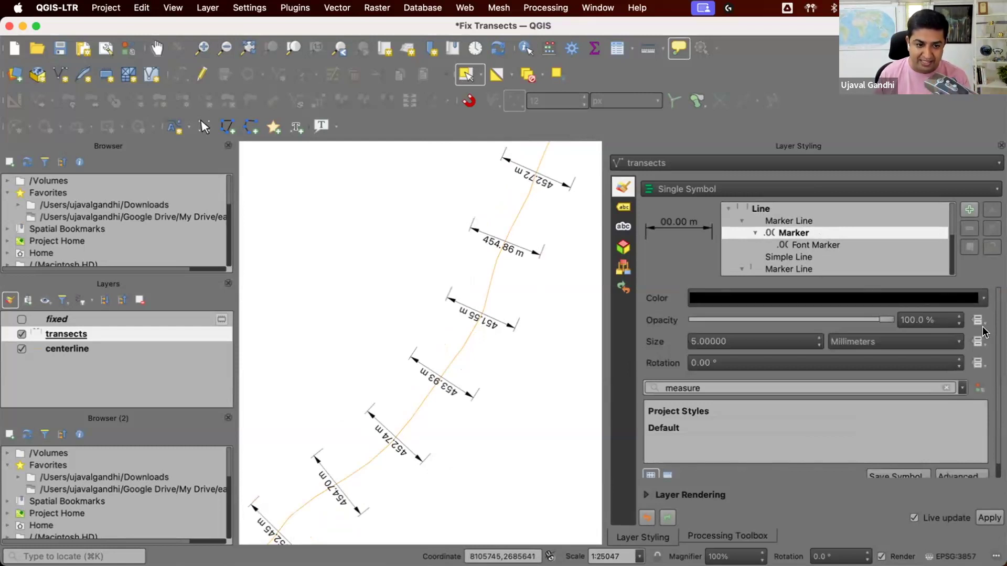
click(717, 360)
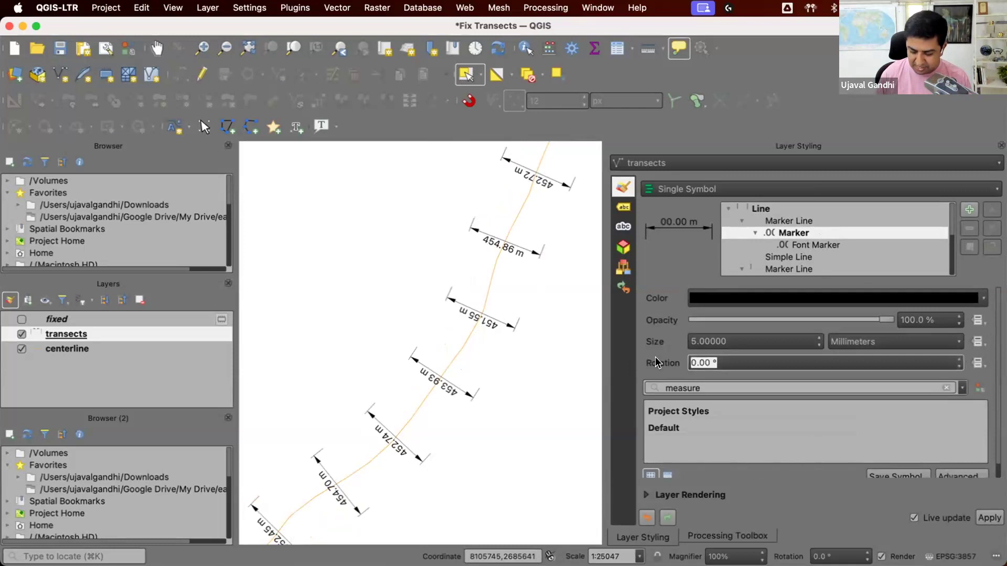
text(180)
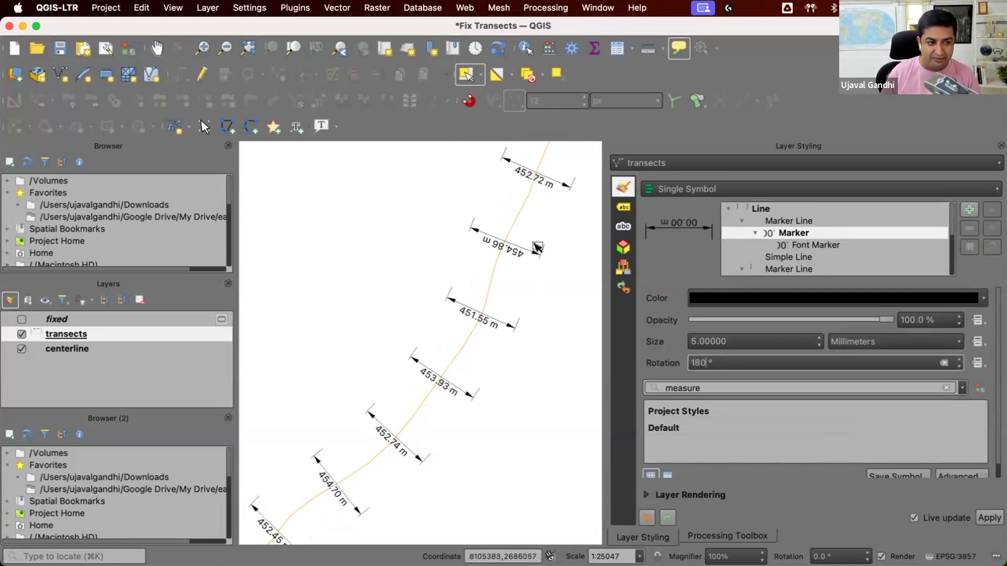
drag(447, 382, 540, 218)
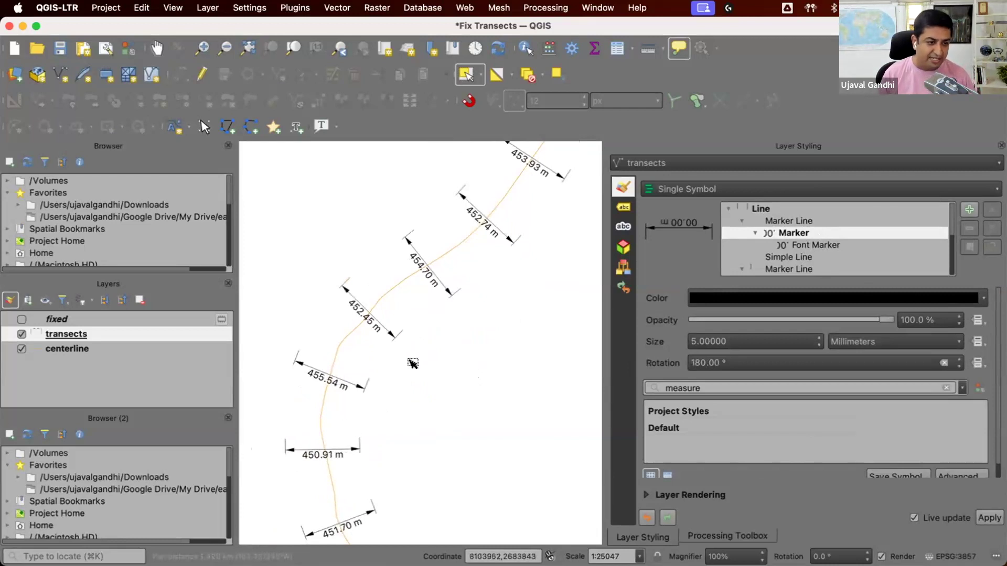
scroll(417, 357, up, 1)
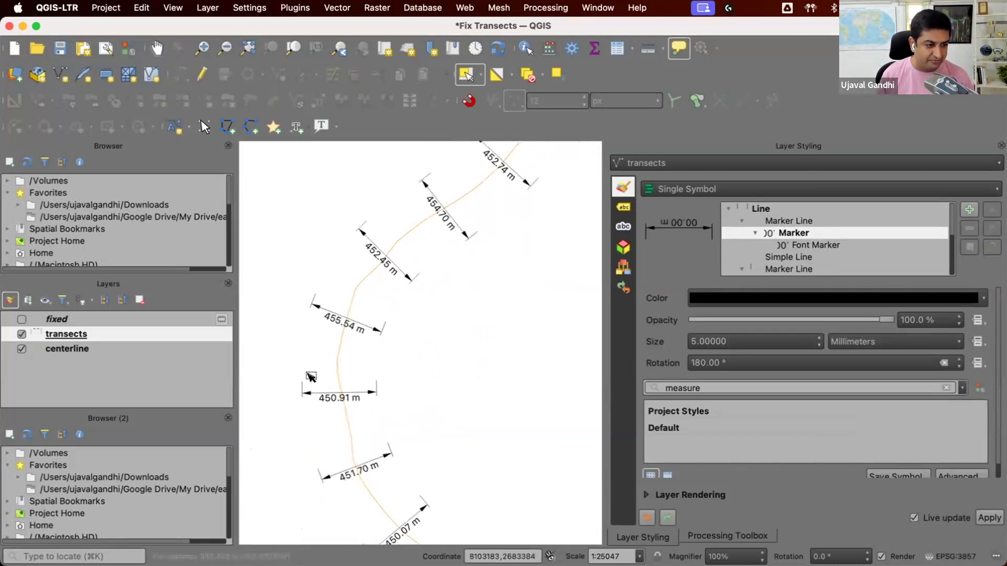
Step: Change the Font Marker label expression from $length to length($geometry) for planar lengths
click(842, 245)
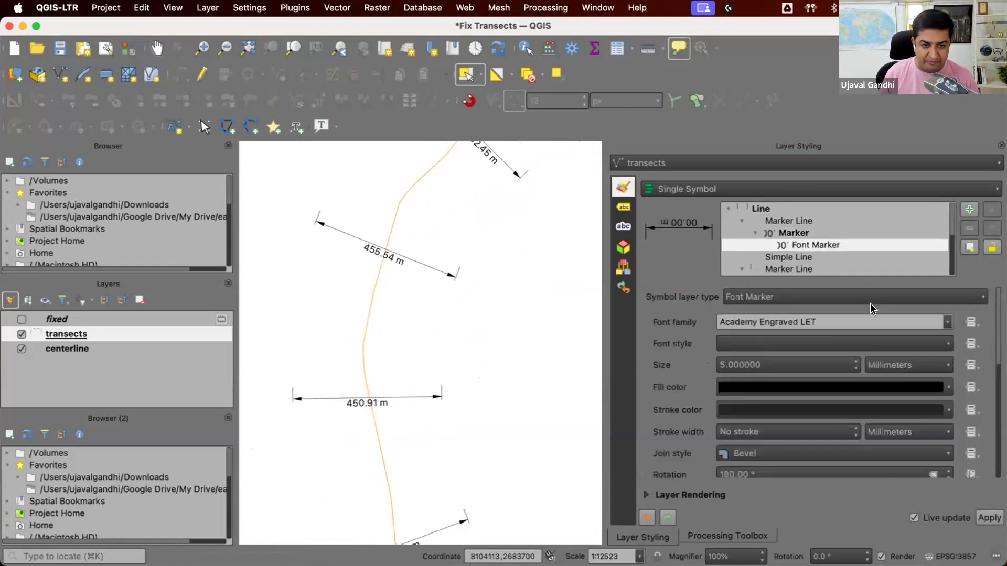
scroll(993, 491, down, 5)
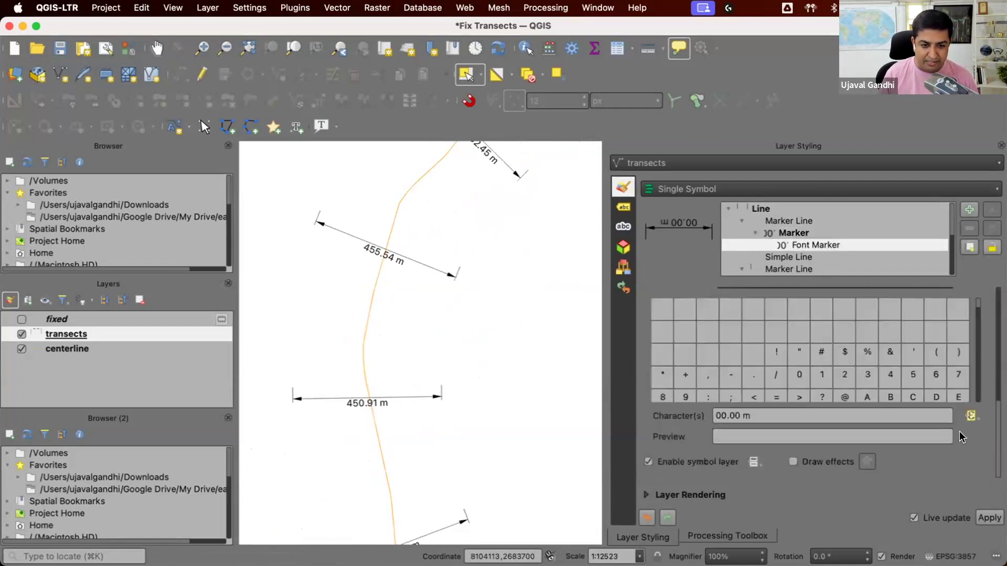
click(970, 418)
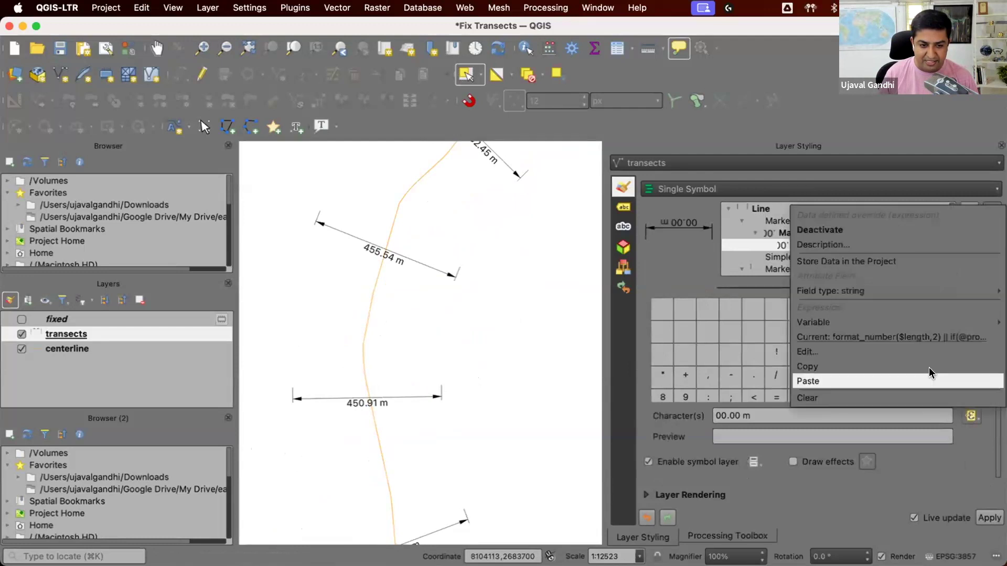
click(922, 352)
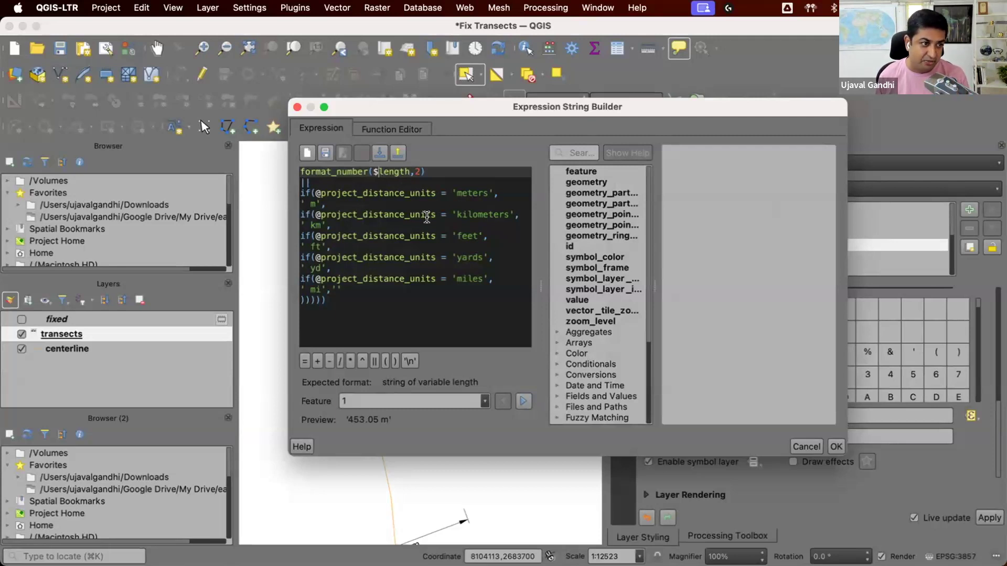
key(BackSpace)
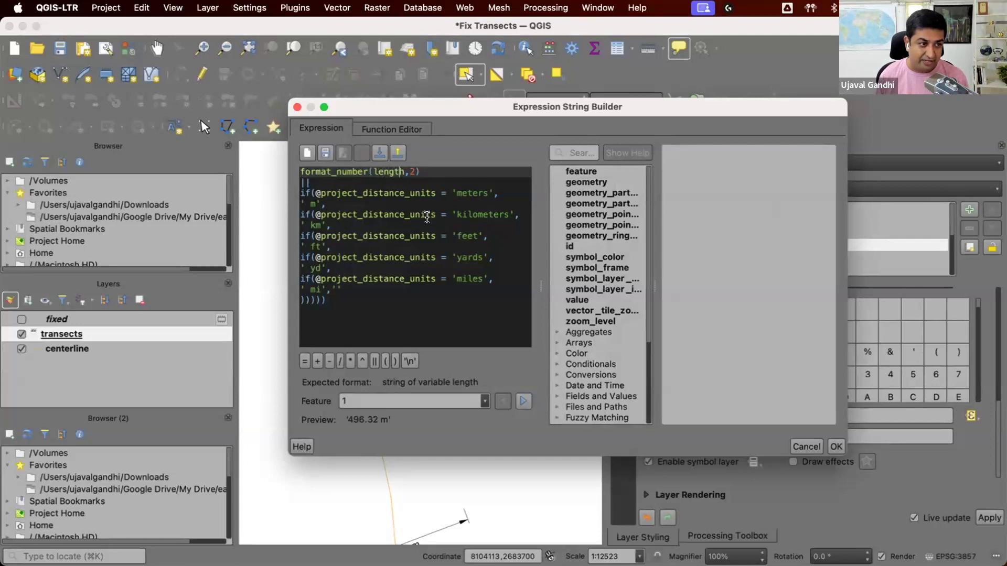
text(($geometry)
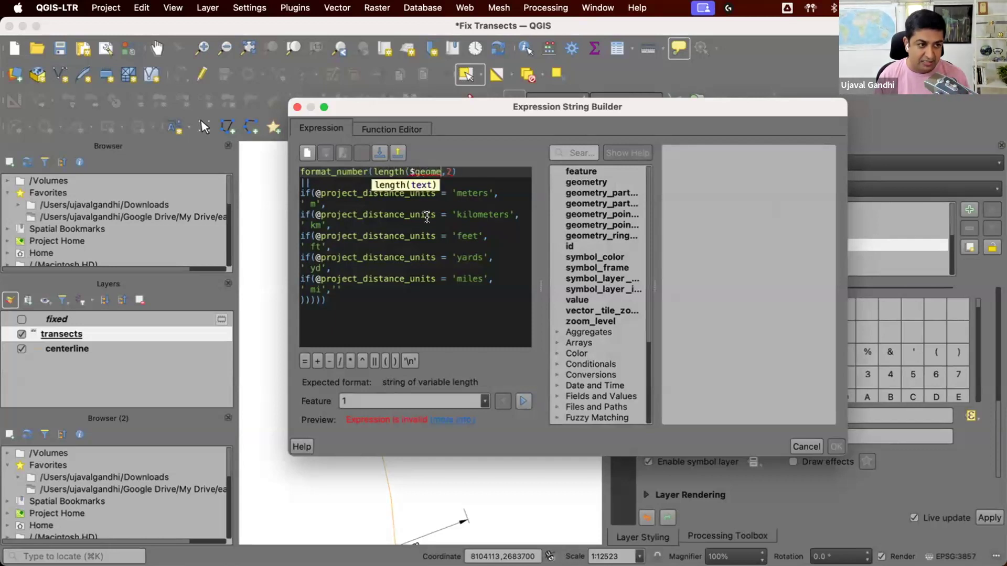
text())
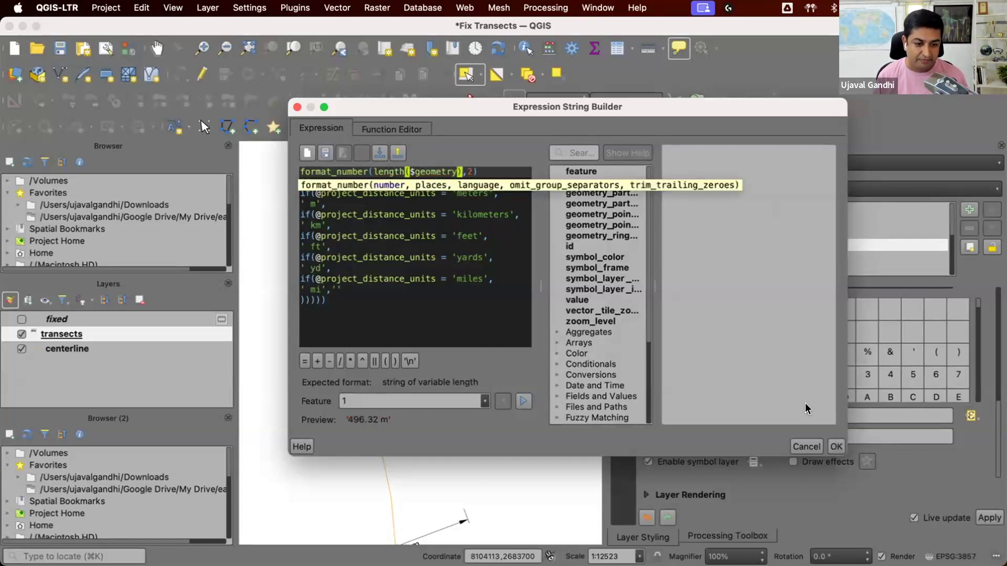
click(836, 447)
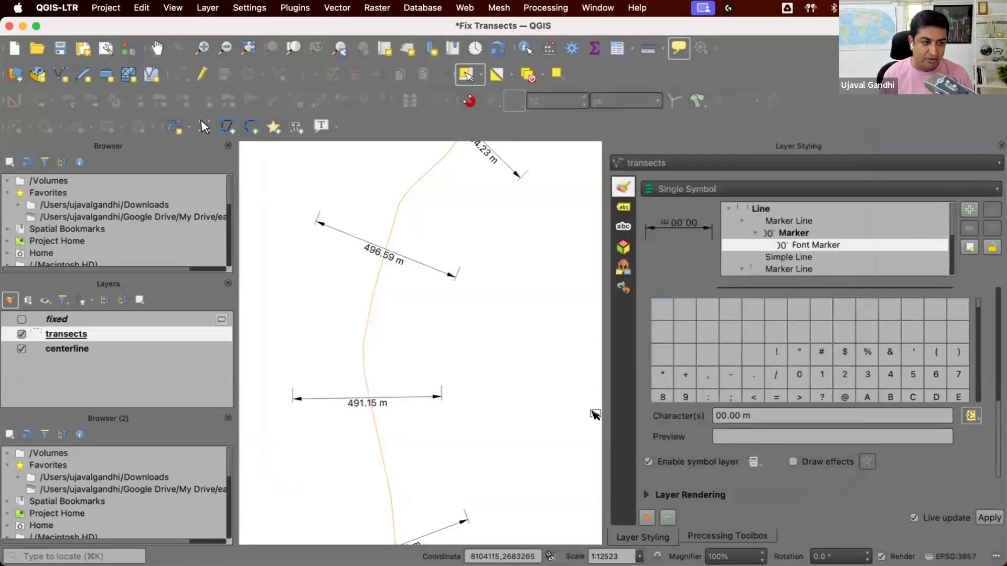
scroll(456, 443, down, 5)
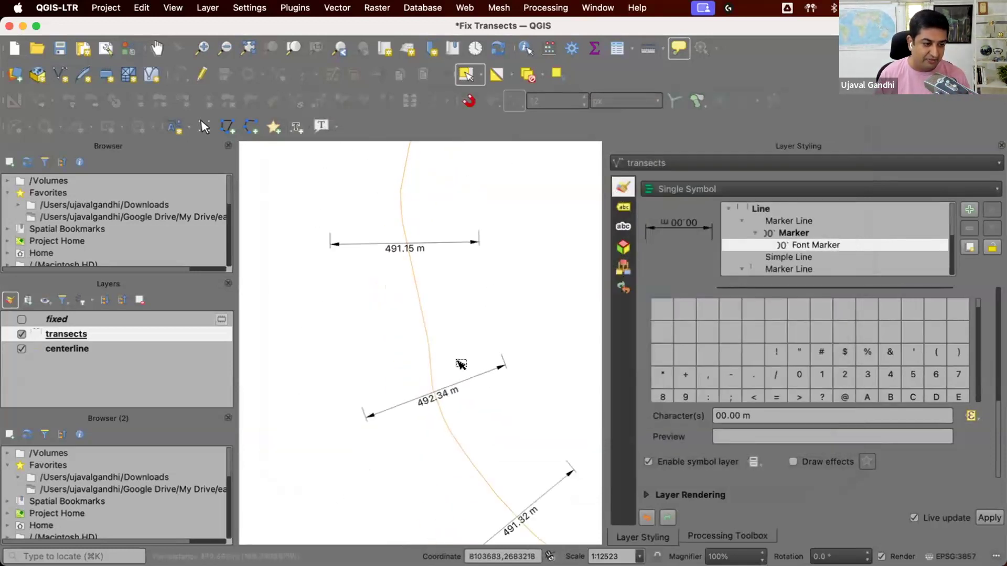
scroll(451, 435, up, 1)
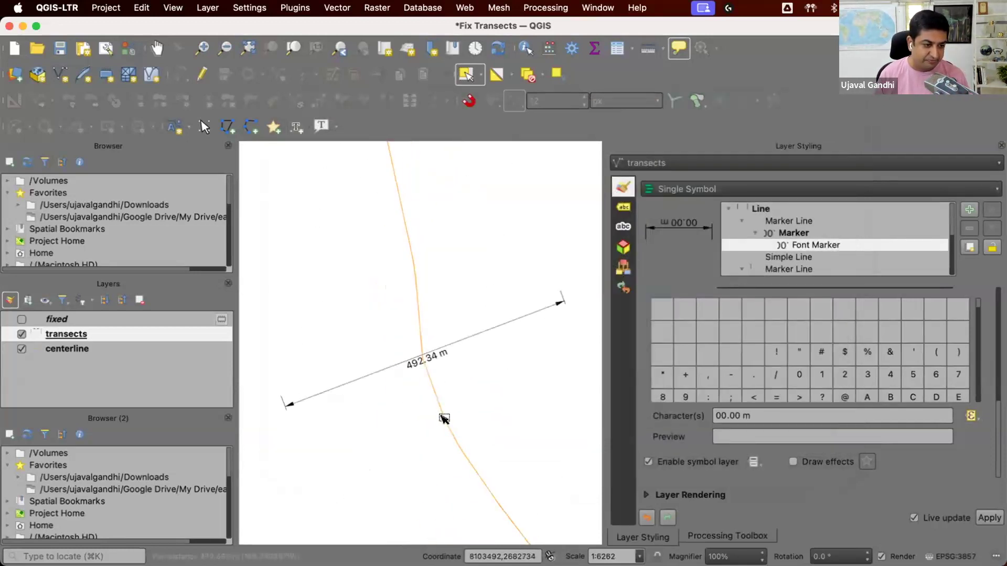
Step: Add a Simple Line layer to the transect symbol using a custom dash pattern
click(764, 211)
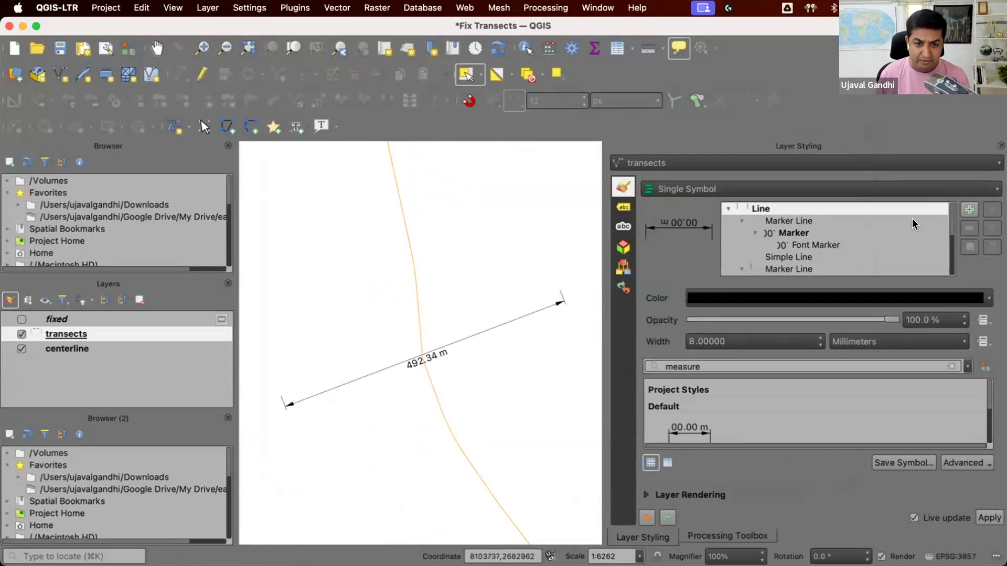
click(969, 209)
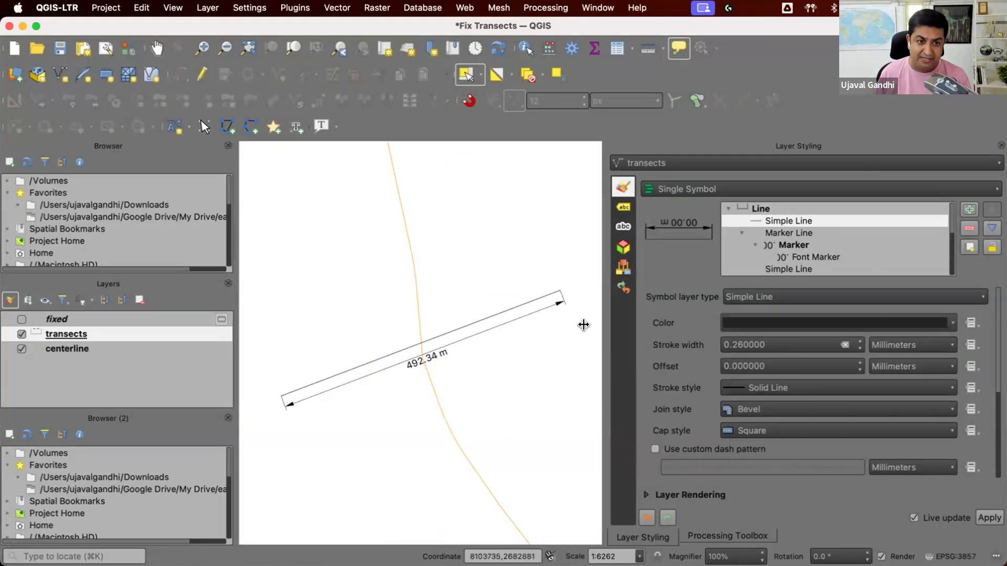
click(939, 296)
click(879, 297)
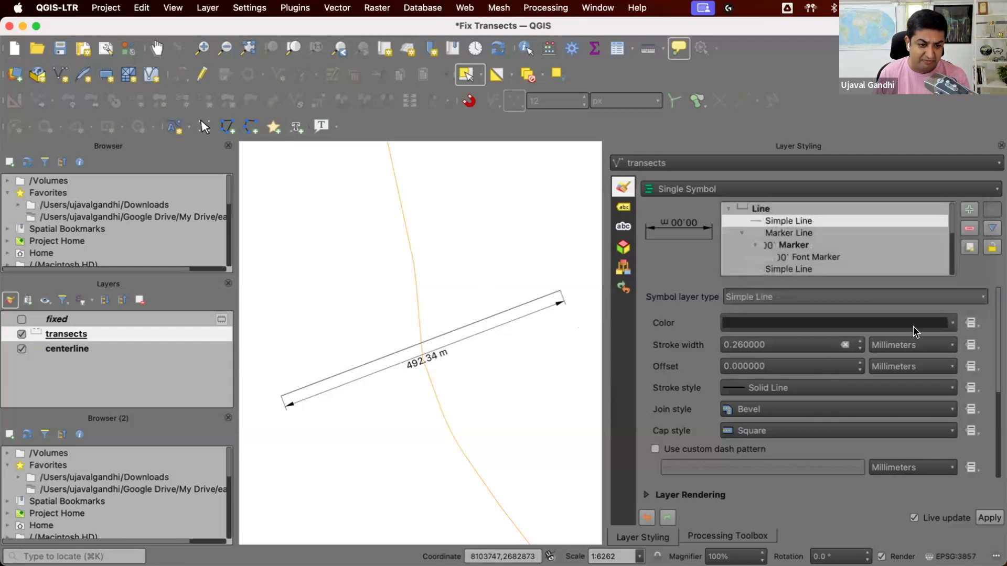
click(693, 450)
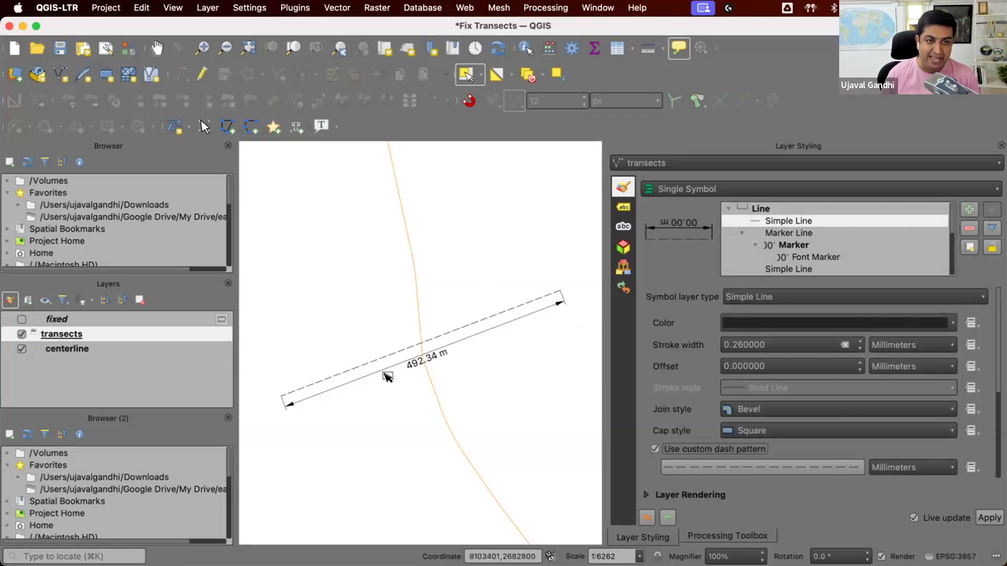
Step: Copy the full transects style and paste it onto the now-visible fixed layer
right_click(137, 334)
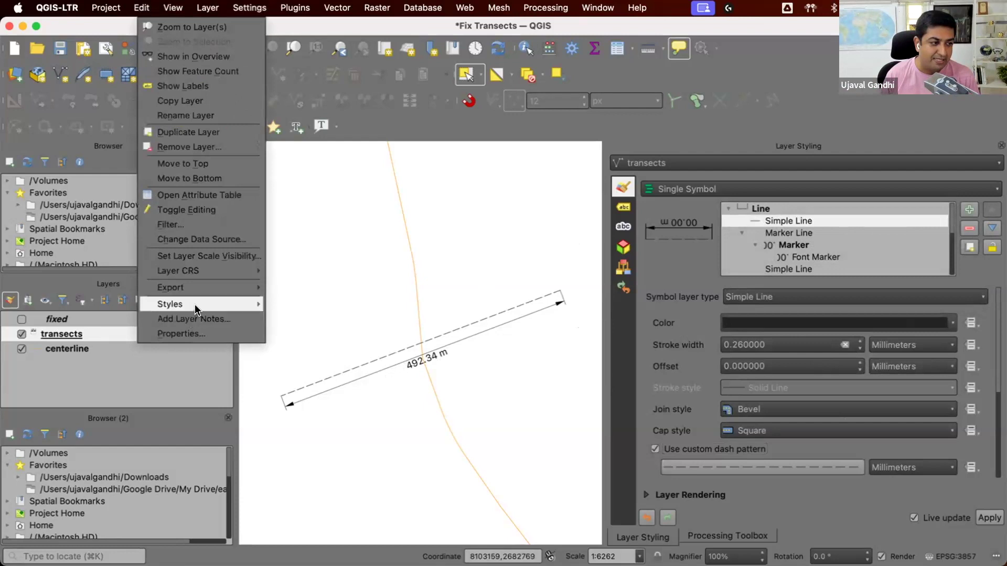
mouse_move(198, 305)
mouse_move(339, 273)
click(430, 274)
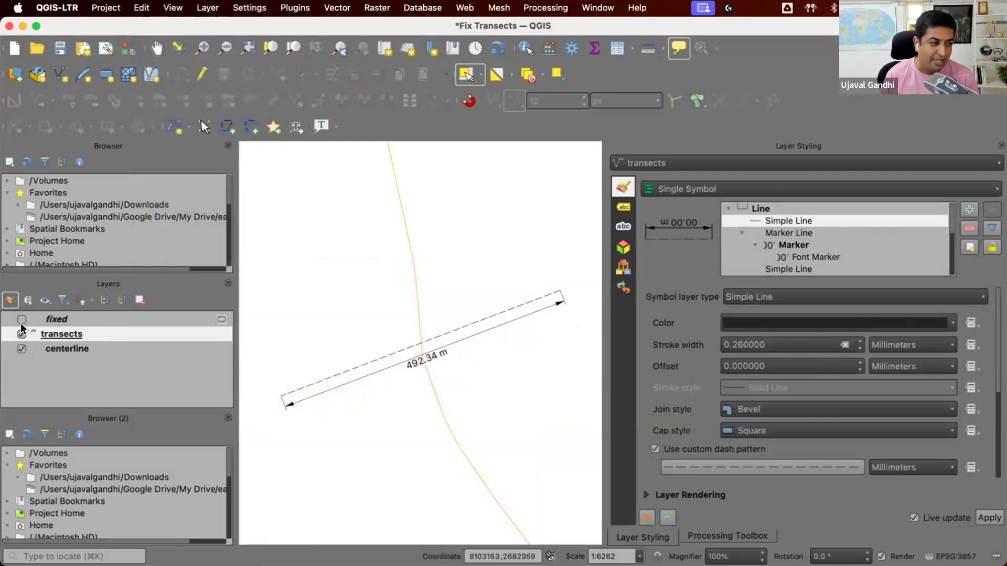
click(21, 320)
right_click(105, 320)
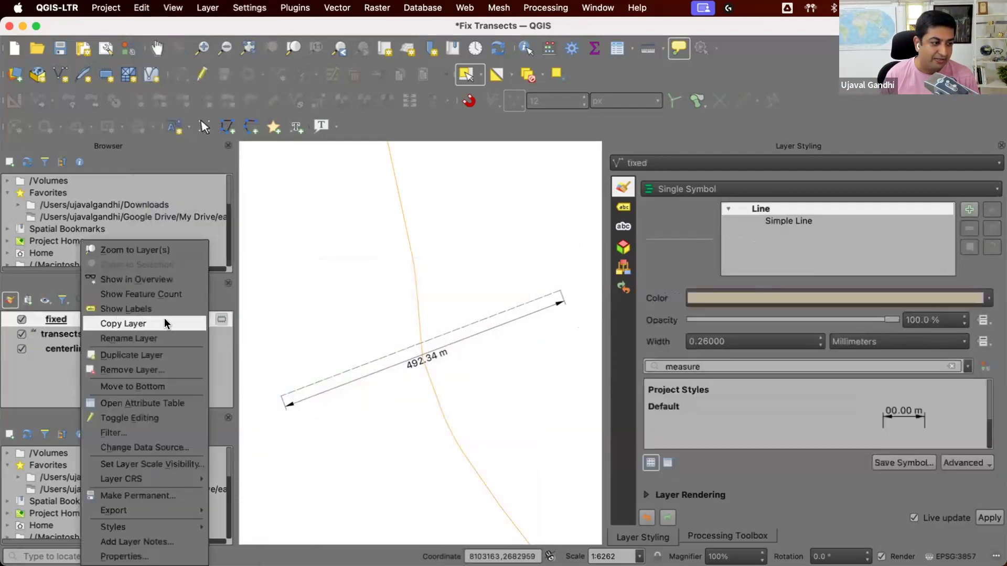
mouse_move(175, 527)
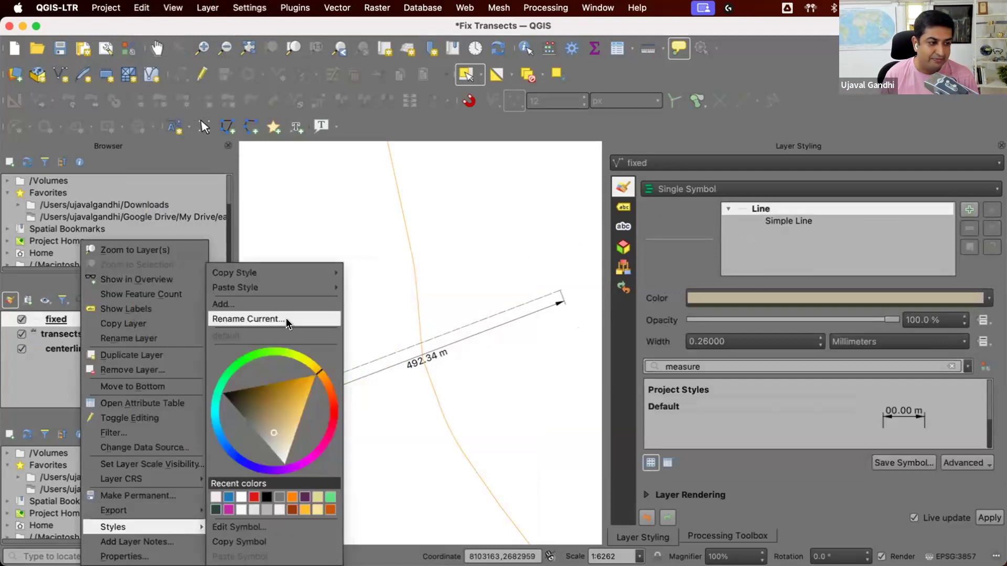
mouse_move(287, 292)
click(399, 287)
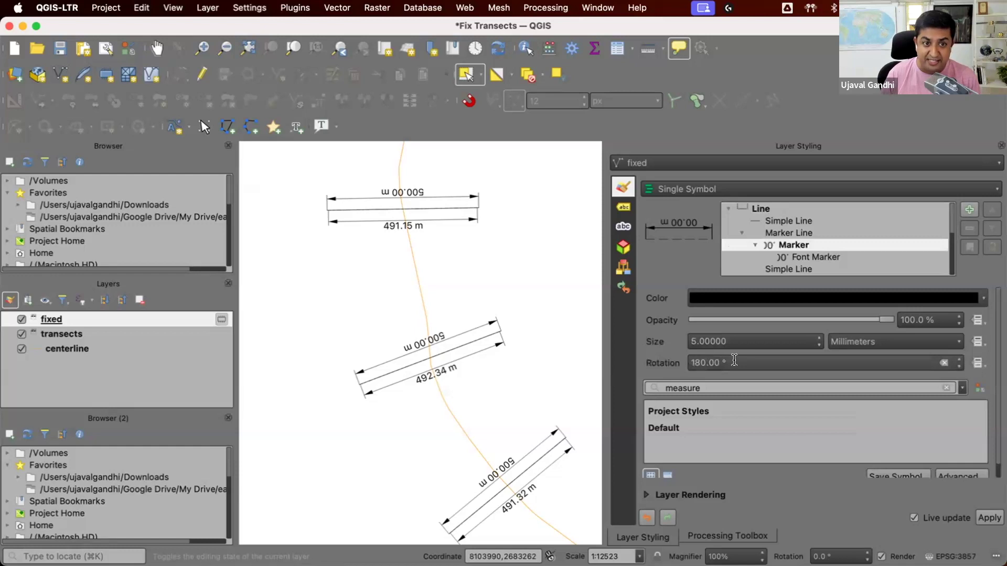
Step: Reset the fixed layer's marker rotation to 0 so labels read 500.00 m upright
double_click(735, 360)
text(0)
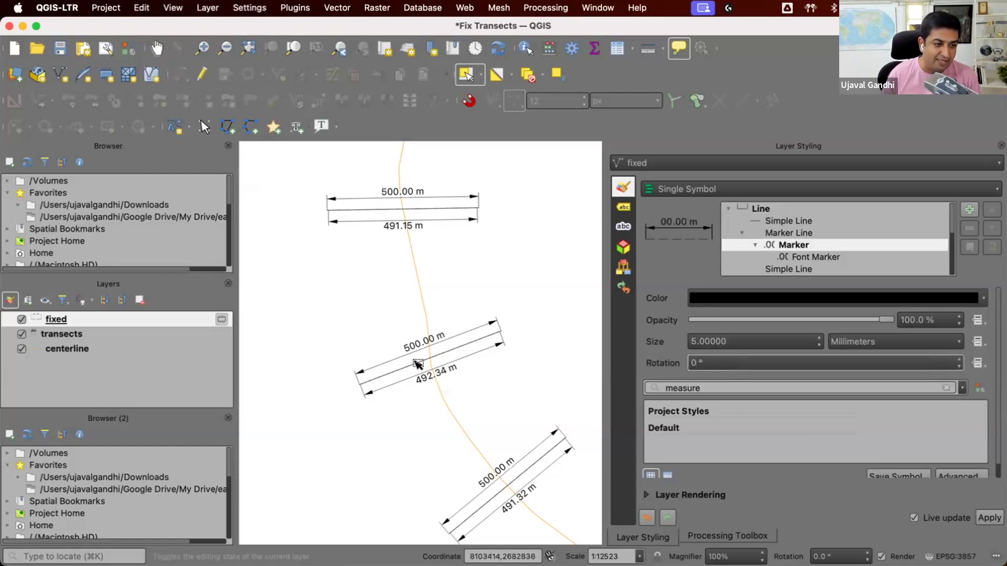
scroll(418, 363, up, 3)
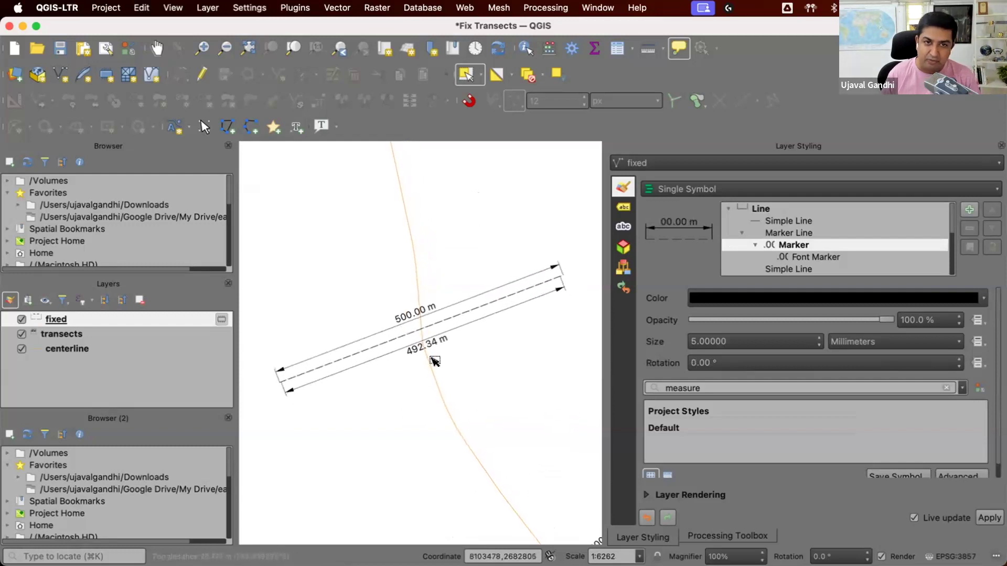